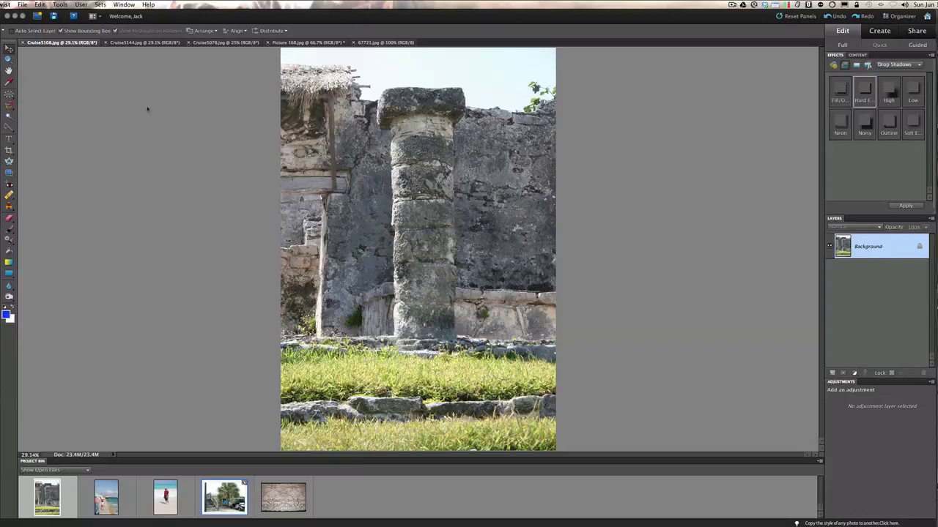
Switch to the lace tablecloth image 67721.jpg.
click(369, 43)
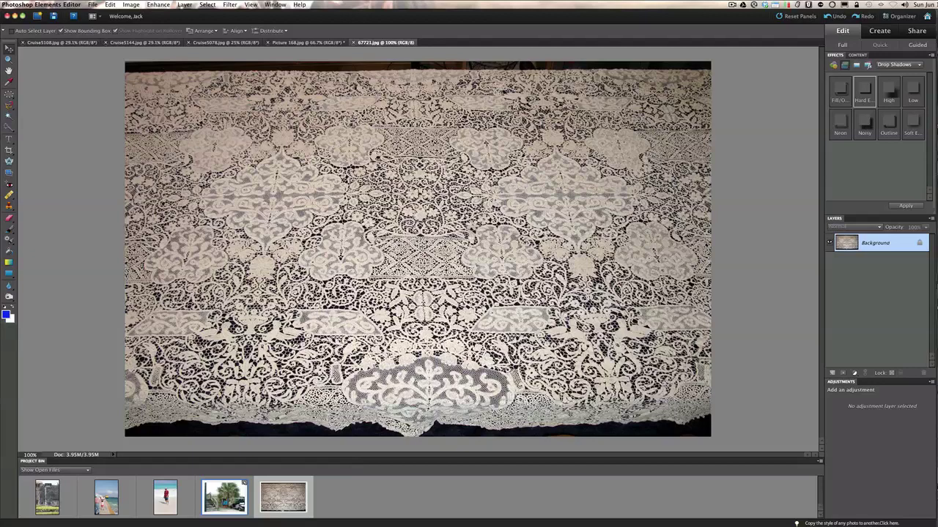
Crop 67721.jpg to the lace area, extending the box's bottom edge before committing.
click(9, 151)
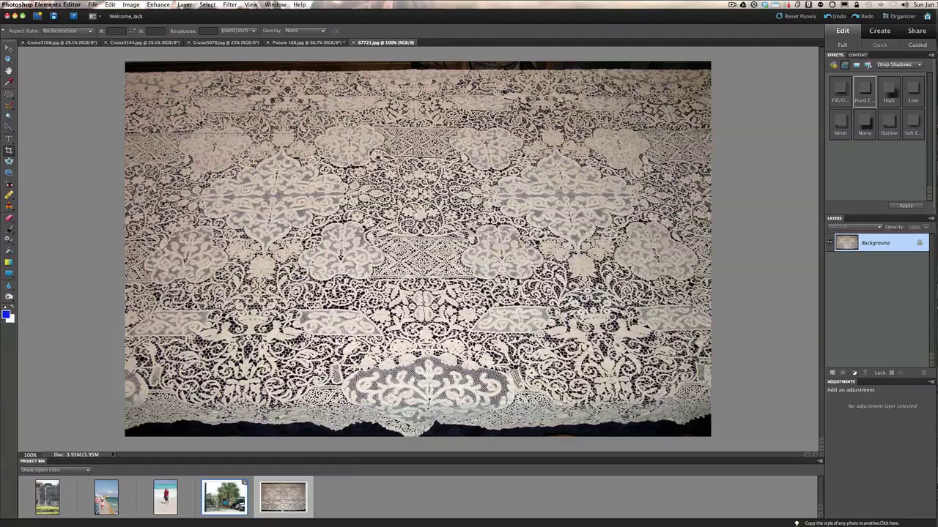
drag(125, 62, 700, 365)
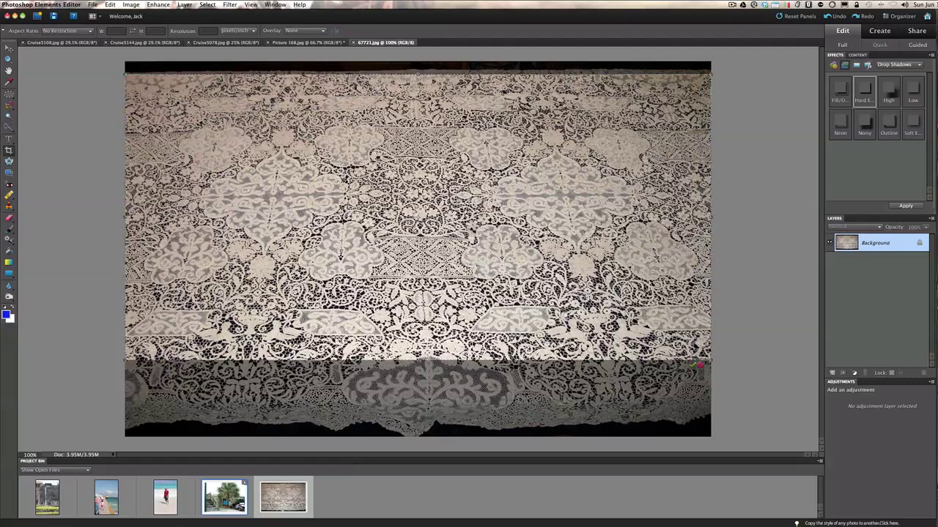
drag(418, 360, 418, 414)
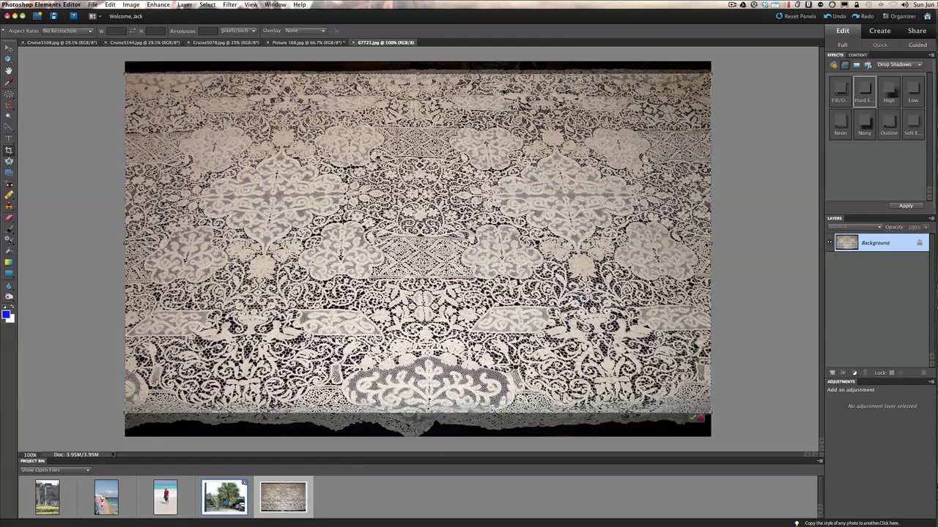
click(691, 418)
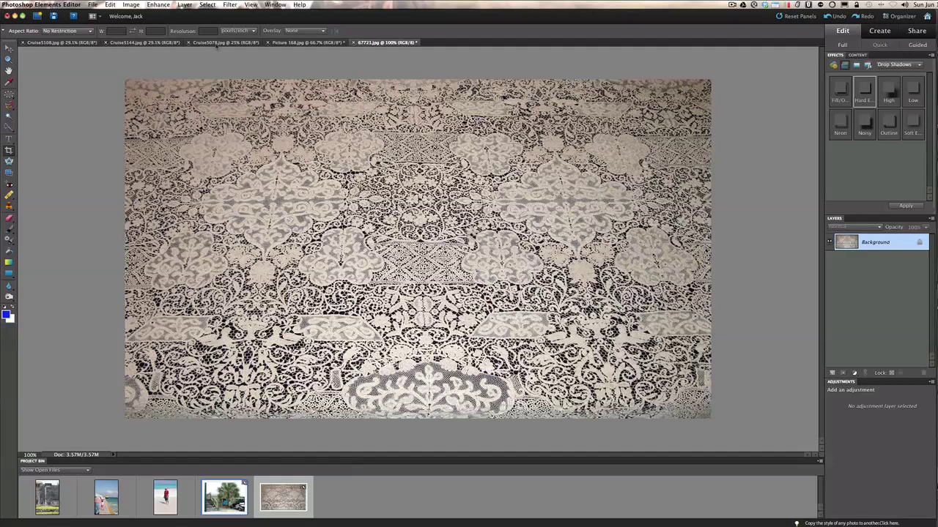
Look through the beach, pier and stone column photos, ending on Picture 168.jpg.
click(218, 43)
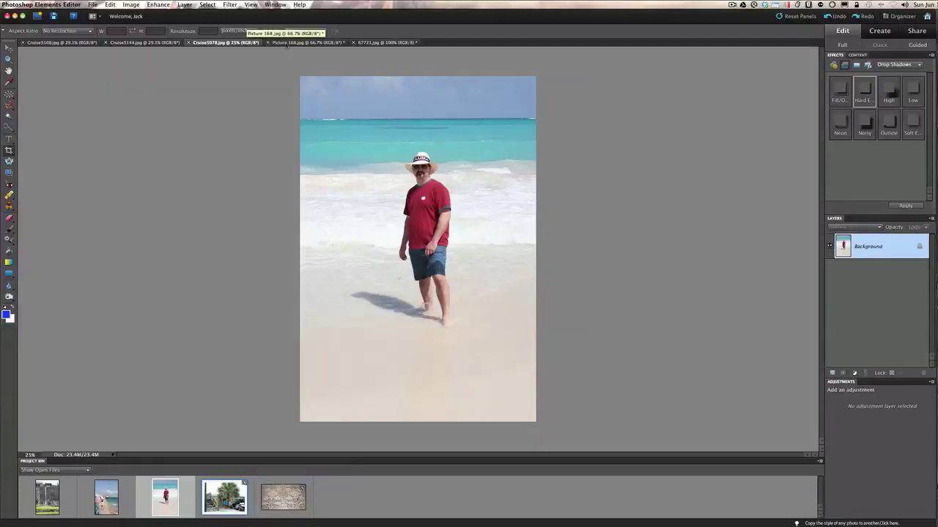
click(286, 42)
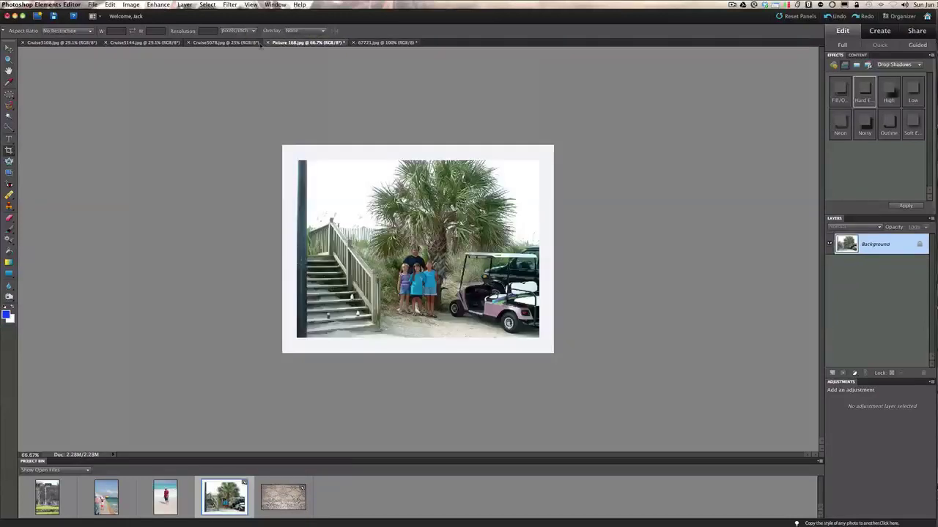
click(155, 44)
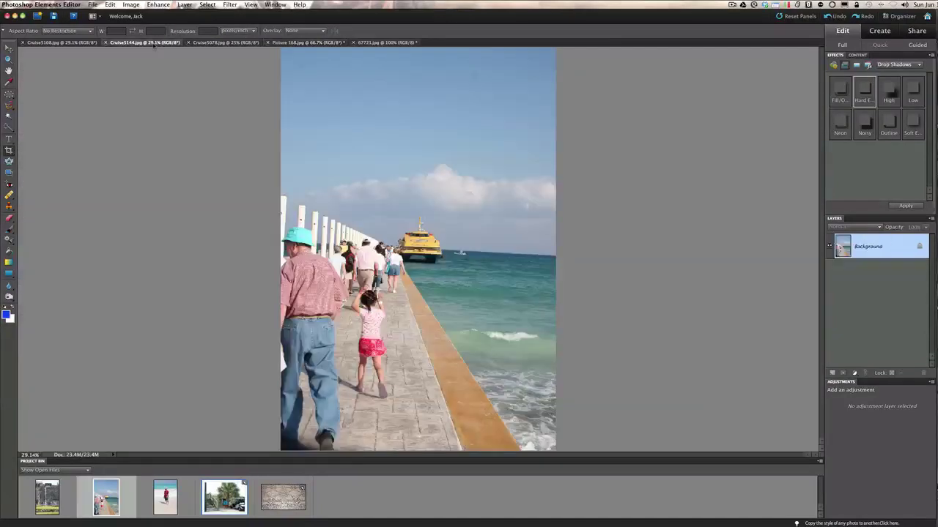
click(55, 43)
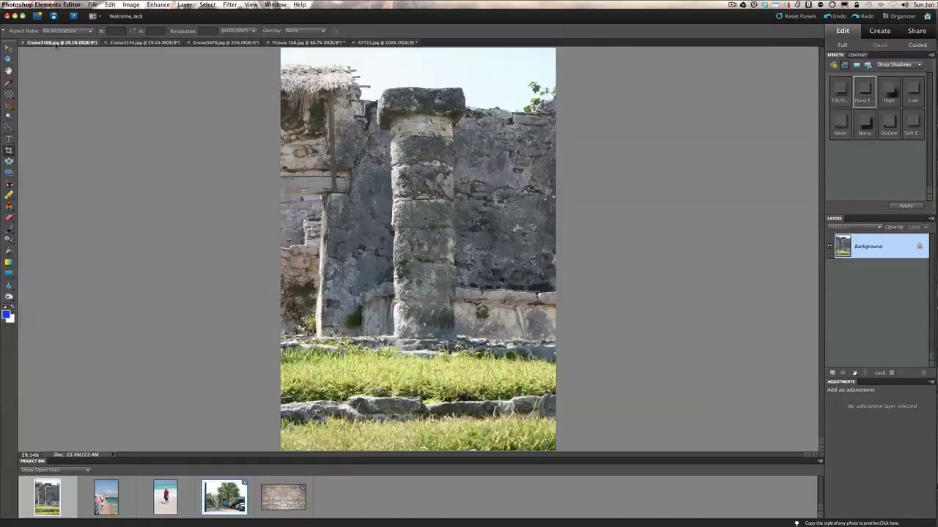
click(329, 43)
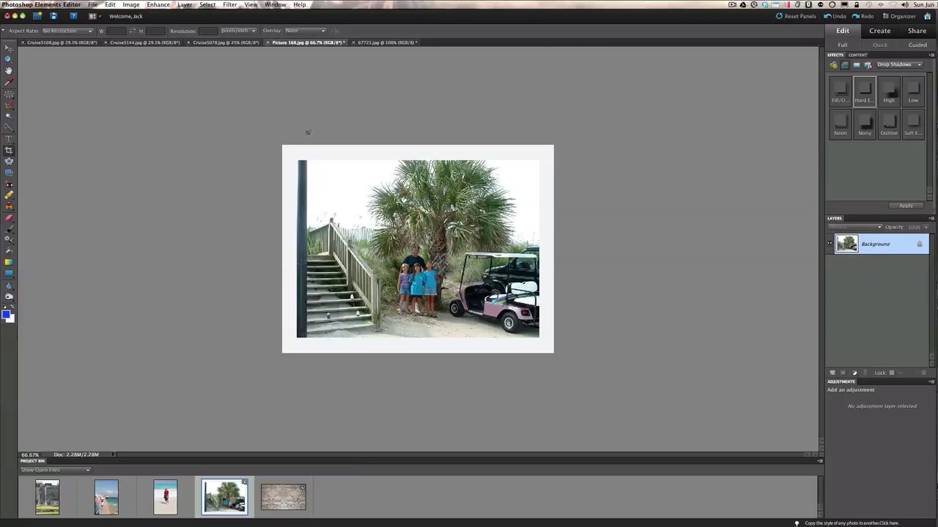
Revert Picture 168.jpg to its saved original and duplicate it onto Layer 1.
click(110, 4)
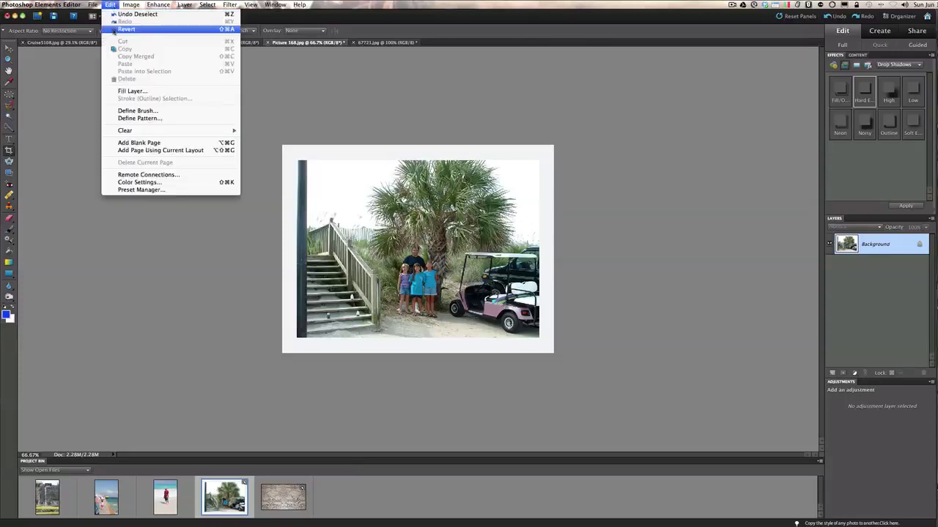
click(115, 28)
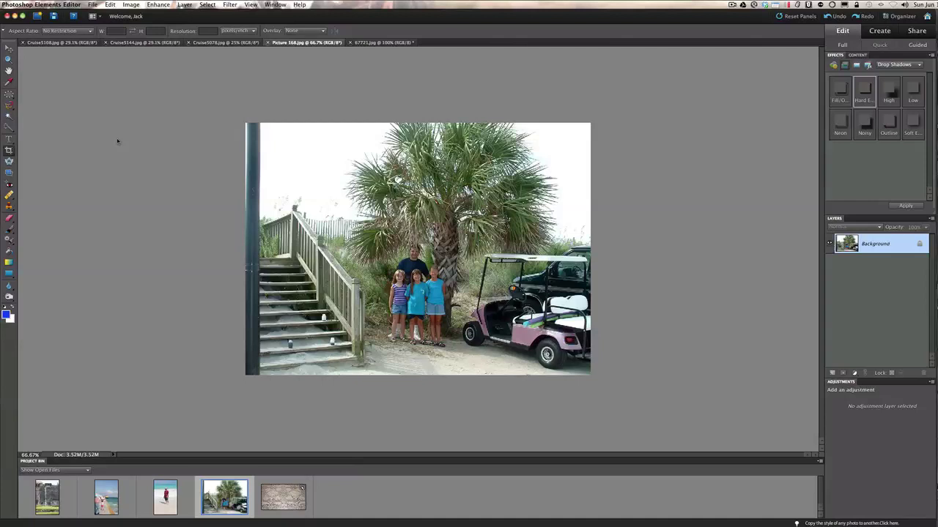
key(super+j)
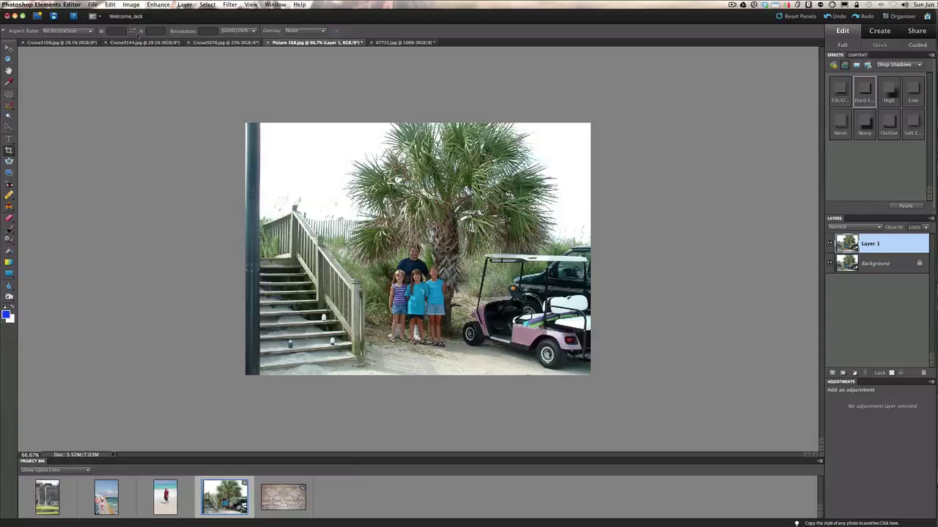
Resize Picture 168.jpg to 600 pixels wide with Constrain Proportions turned off.
click(129, 5)
mouse_move(146, 52)
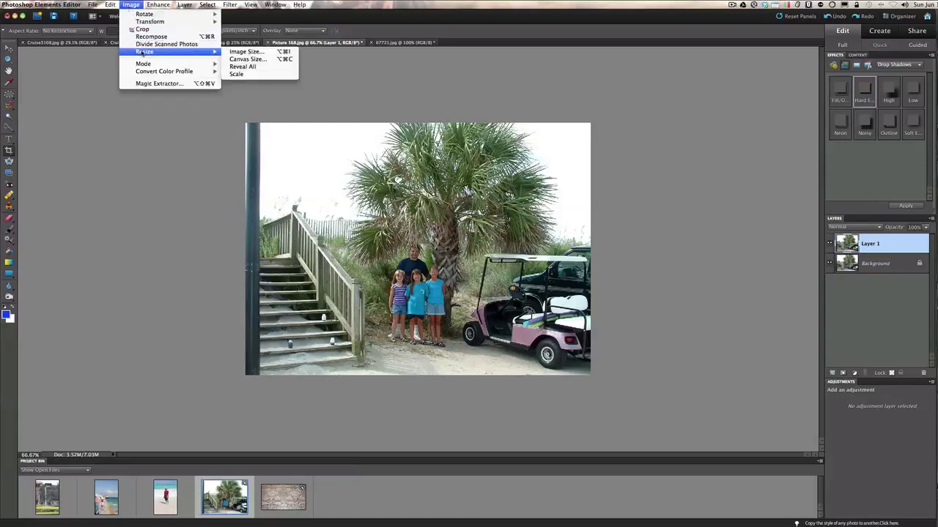
click(246, 53)
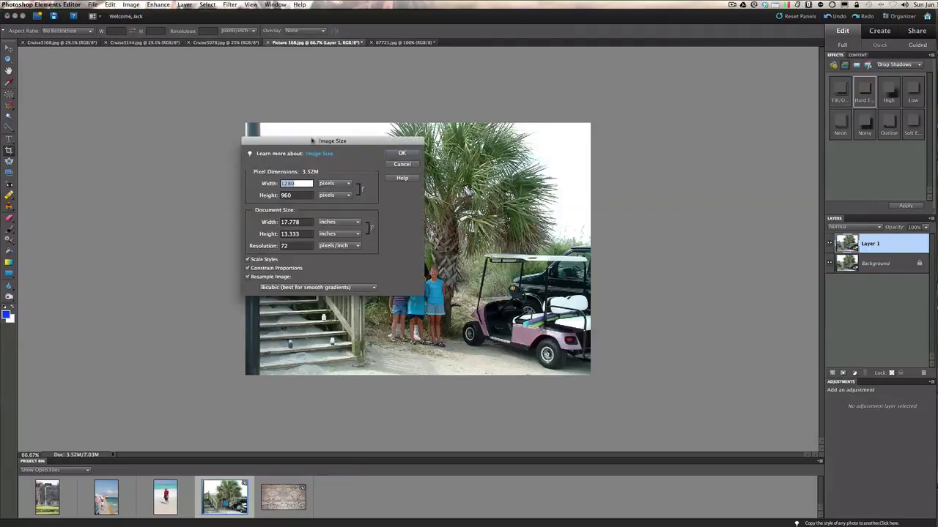
drag(311, 140, 369, 139)
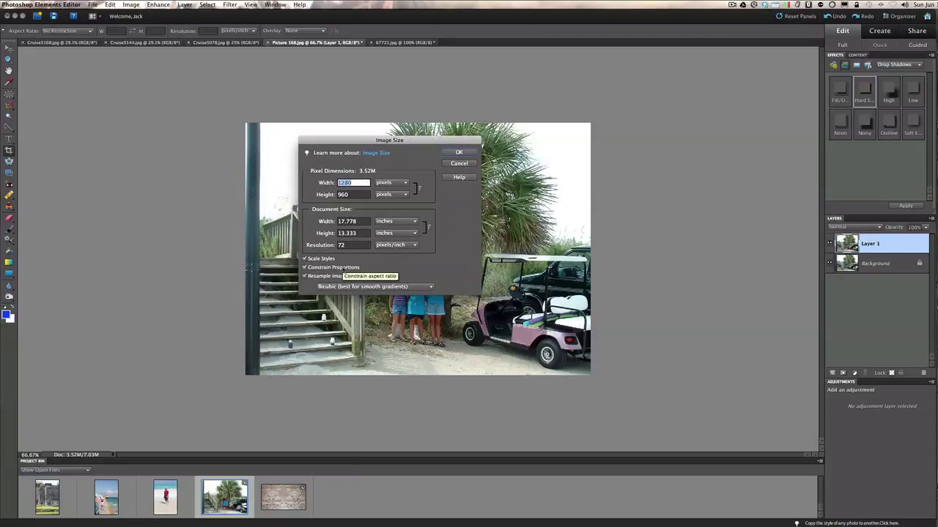
click(304, 267)
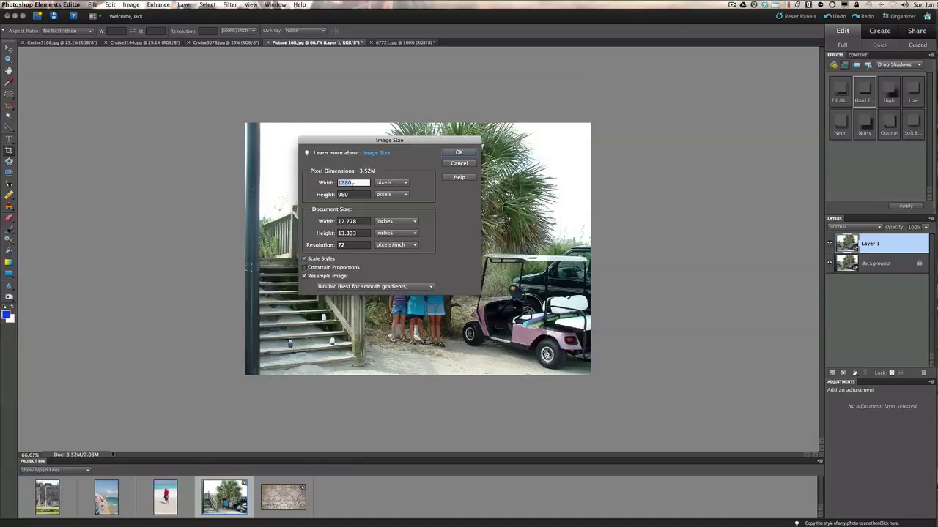
drag(359, 141, 680, 128)
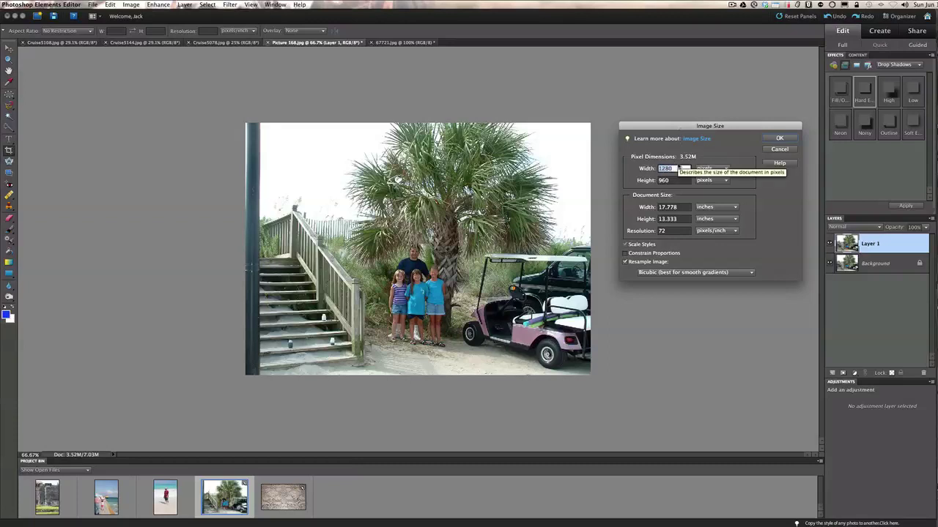
text(600)
click(778, 139)
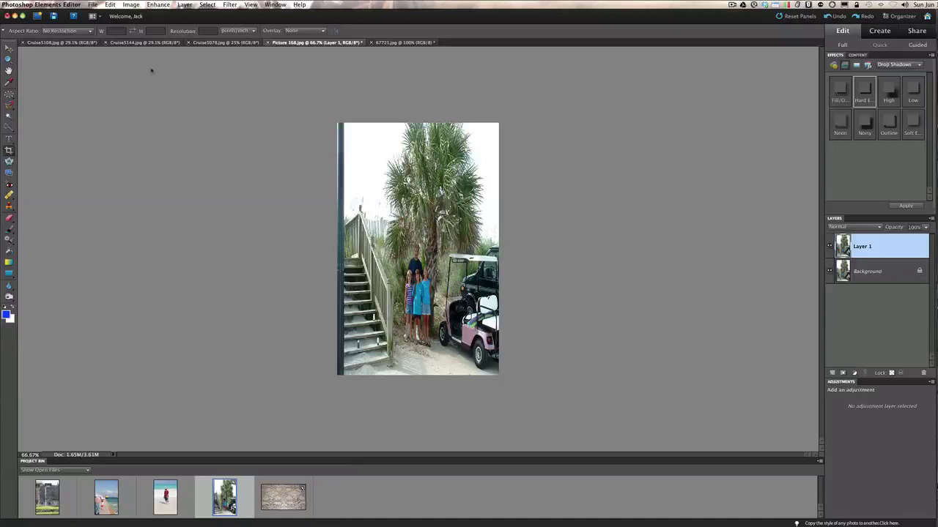
click(111, 5)
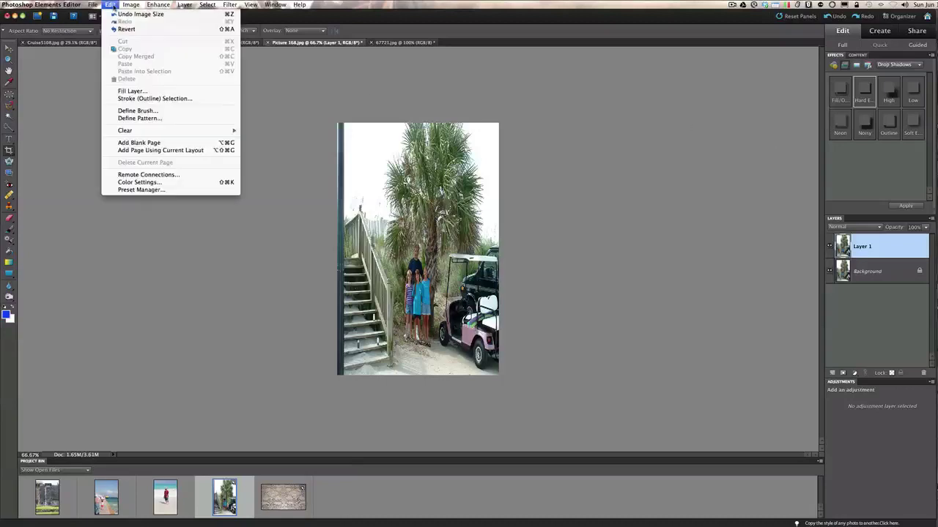
Revert the photo and resize it proportionally to 800 × 600 pixels.
click(115, 30)
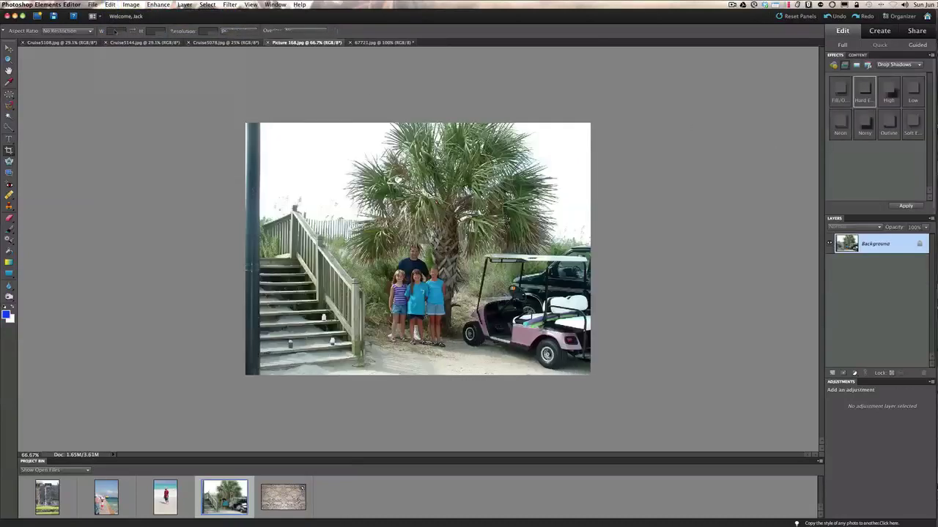
click(131, 6)
mouse_move(147, 52)
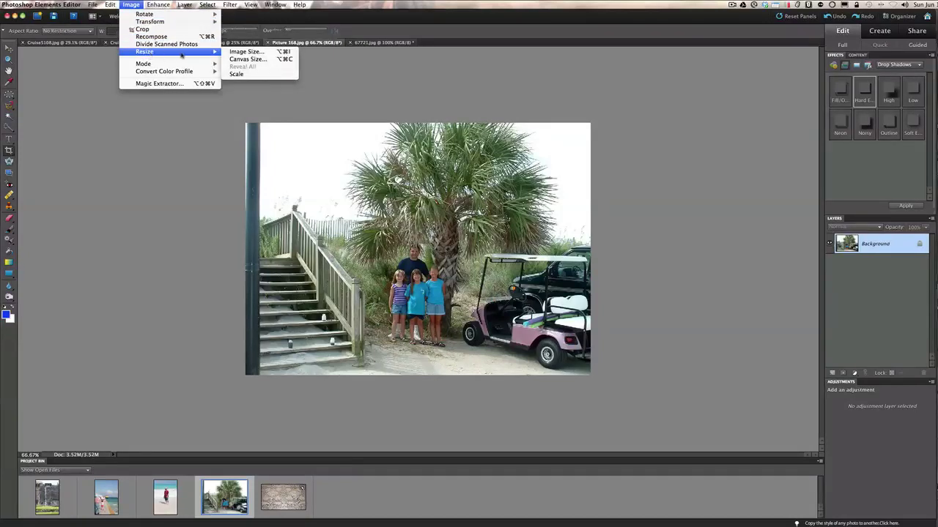
click(236, 53)
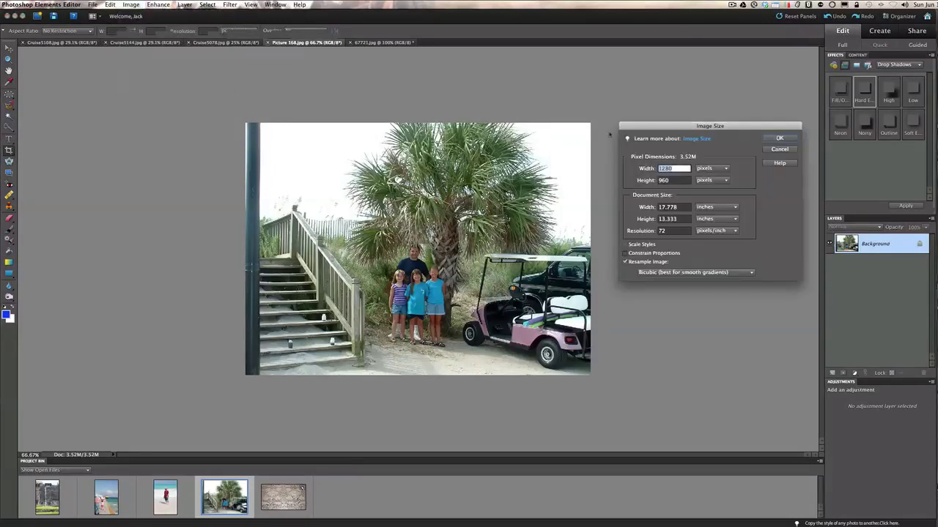
drag(658, 129, 649, 140)
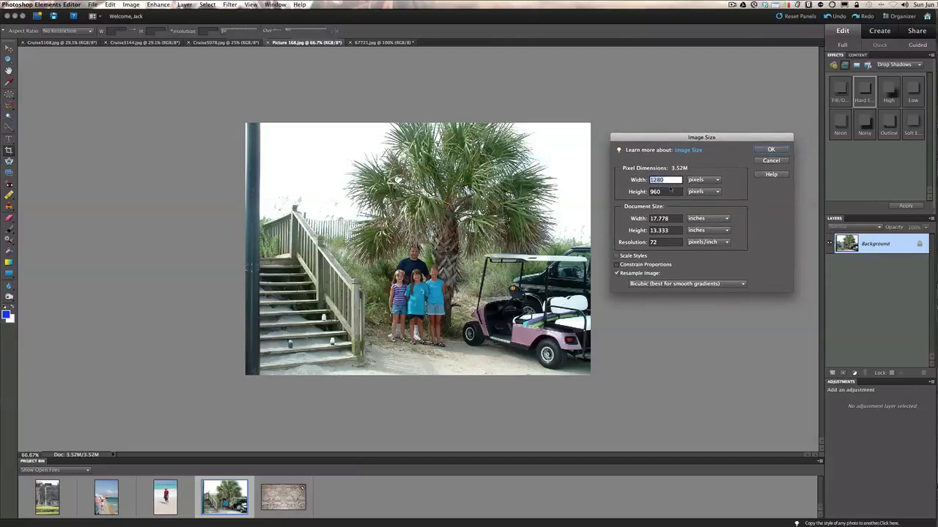
click(617, 265)
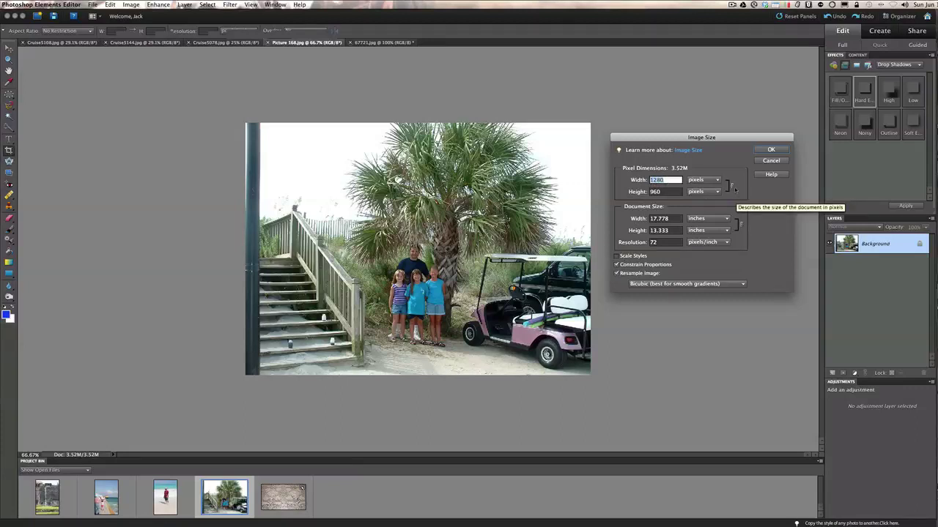
key(Up)
key(Up)
key(Up)
key(Up)
key(Up)
key(Up)
key(Up)
key(Up)
key(Up)
key(Up)
key(Up)
key(Up)
key(Up)
key(Up)
key(Up)
key(Up)
key(Up)
key(Up)
key(Up)
key(Up)
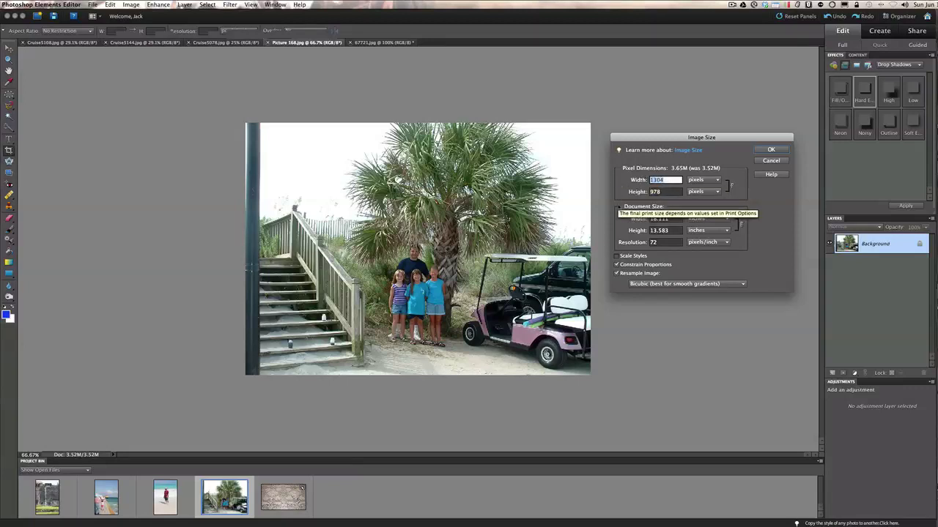
text(800)
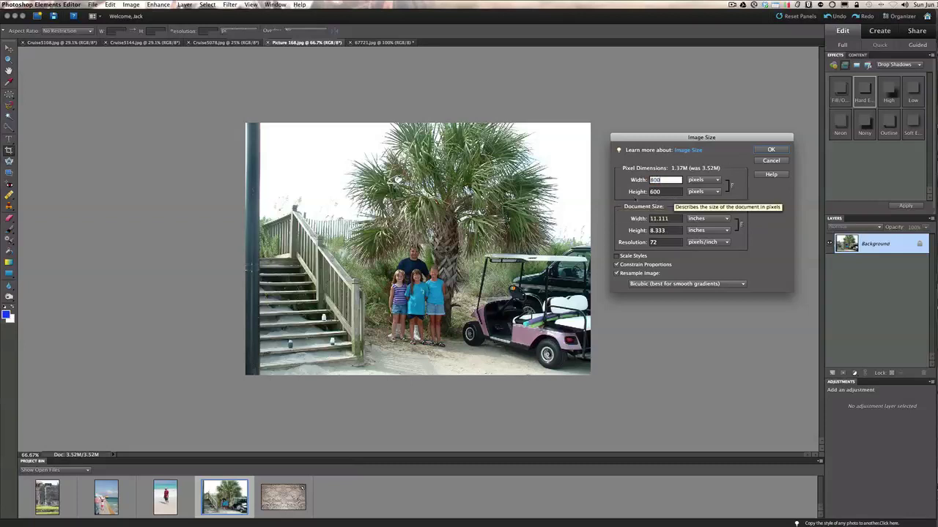
click(771, 151)
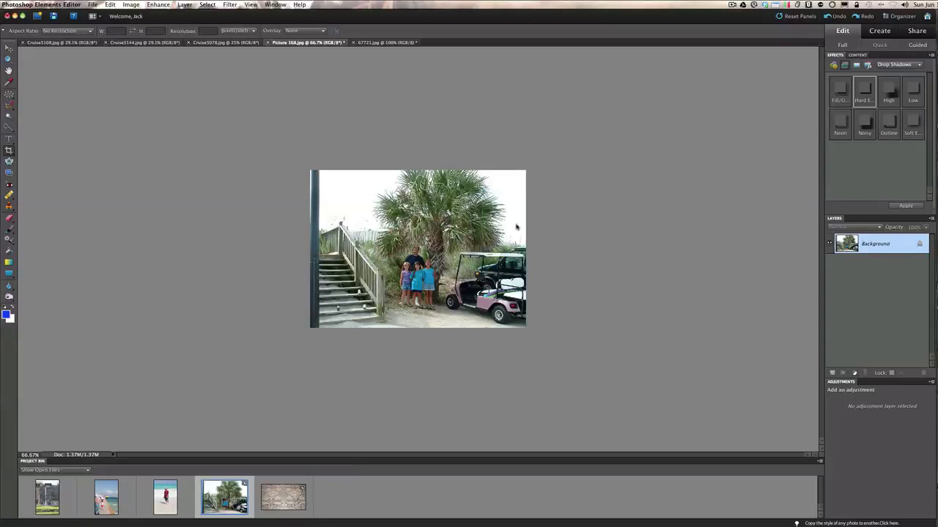
Duplicate the 800 × 600 photo onto Layer 1, then bring up Image > Resize > Canvas Size.
key(super+j)
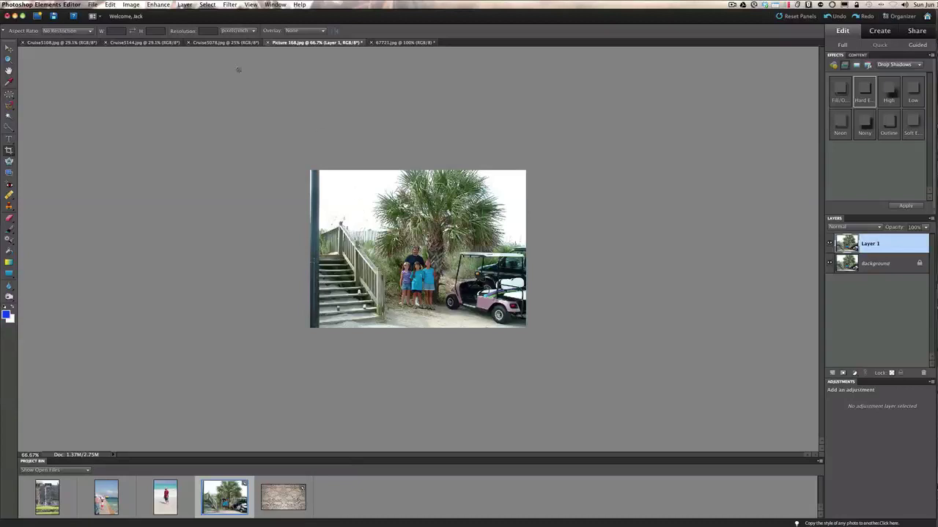
click(131, 5)
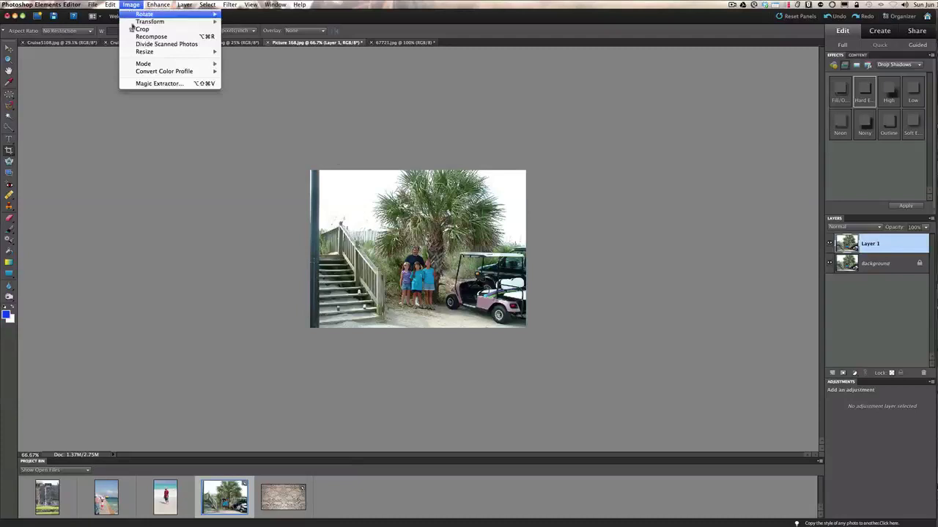
mouse_move(139, 54)
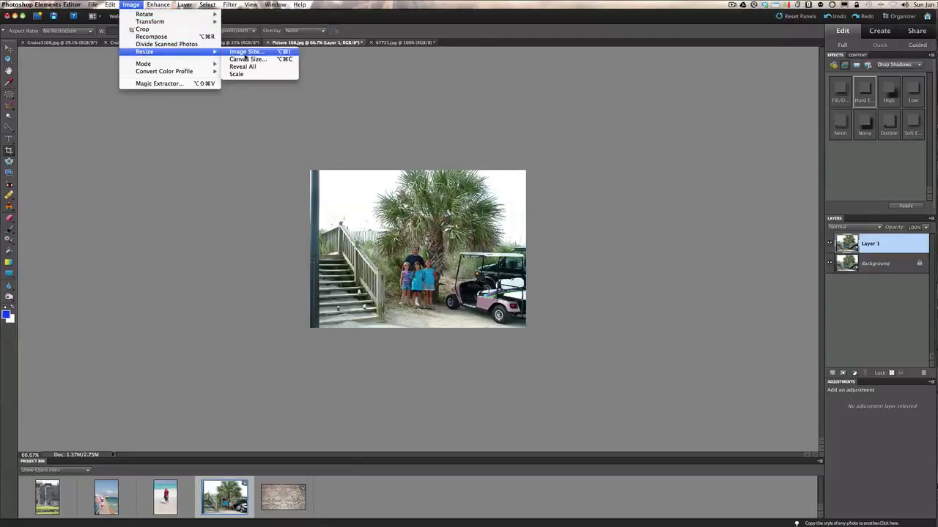
click(249, 59)
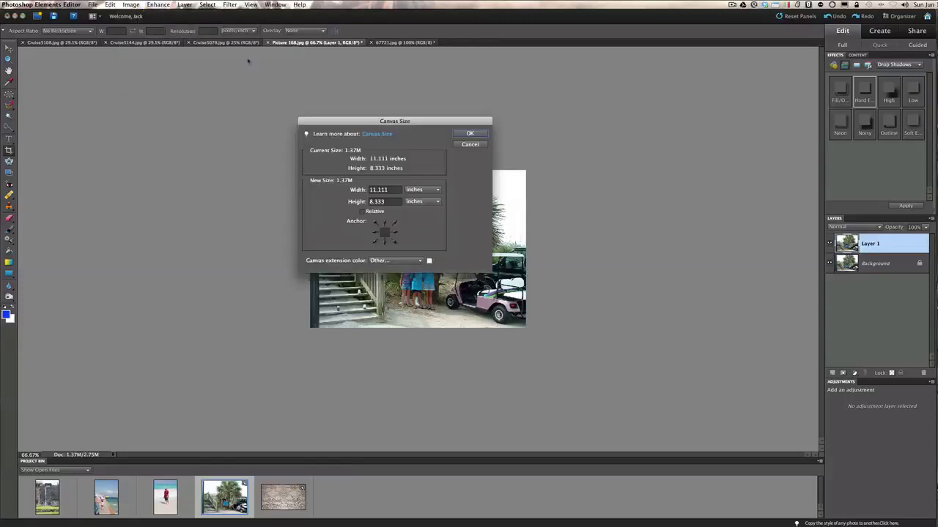
Set the canvas to 14 × 10 inches with a near-white extension colour.
drag(355, 125, 161, 134)
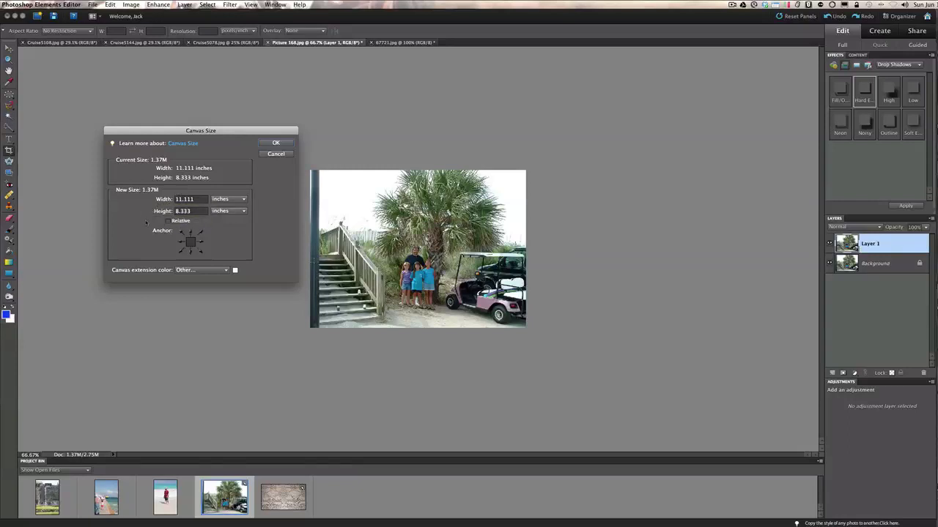
double_click(200, 200)
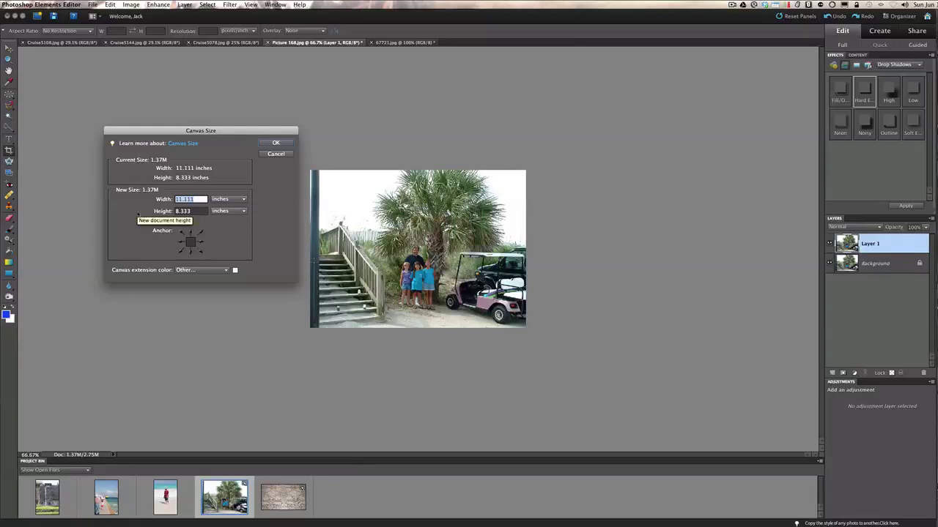
text(14)
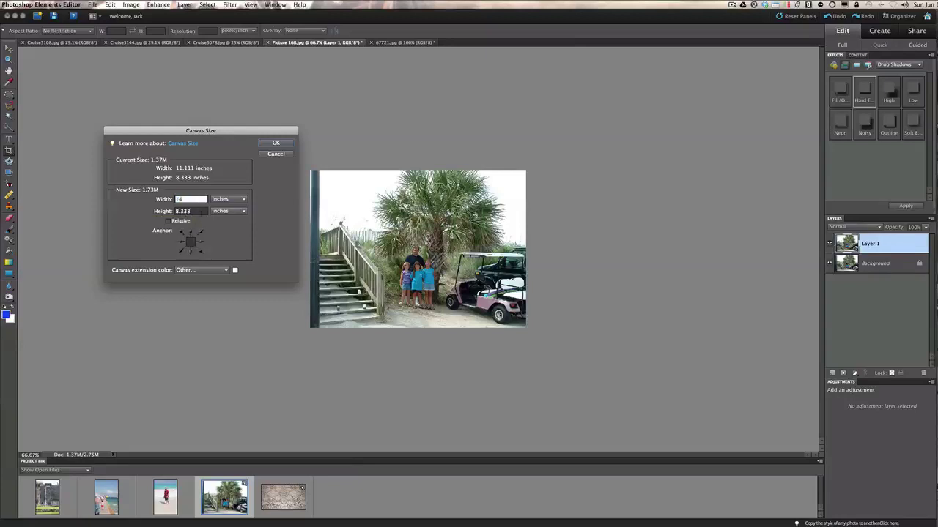
key(Tab)
text(10)
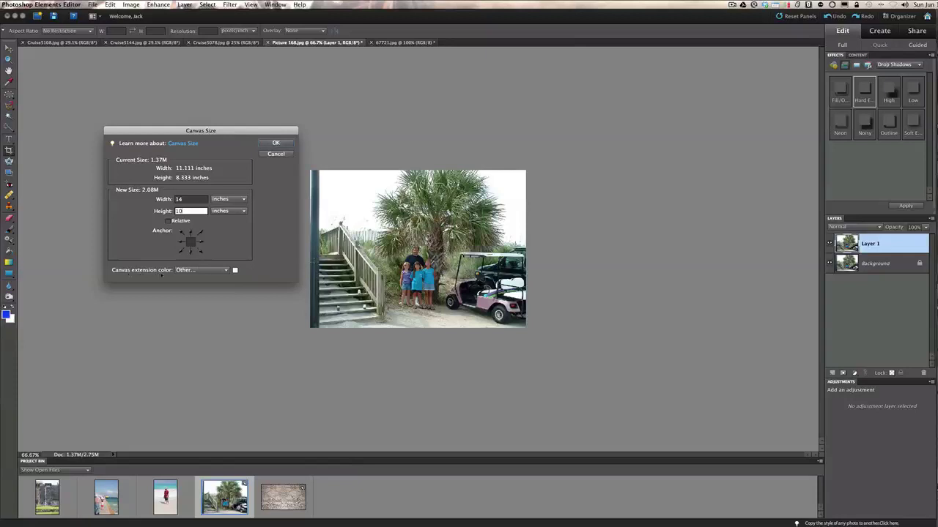
click(234, 270)
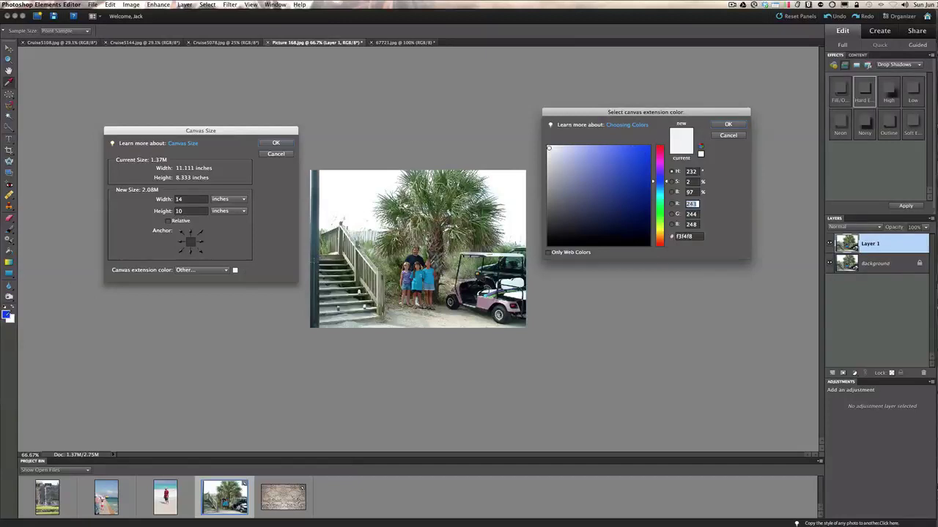
click(551, 147)
click(728, 124)
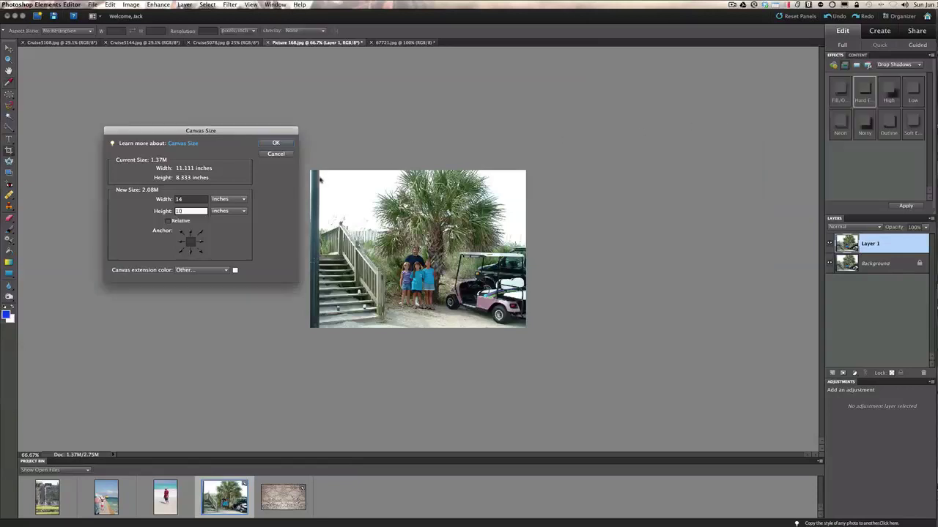
click(276, 144)
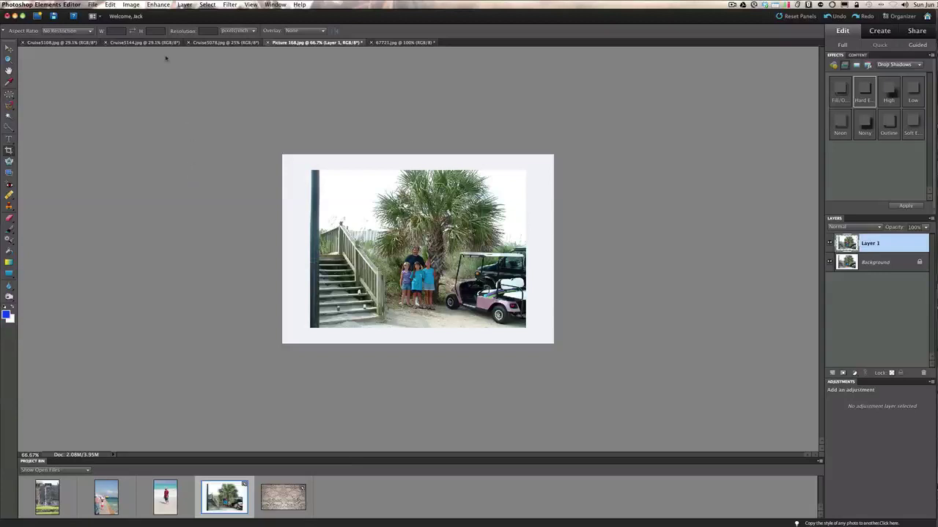
click(132, 5)
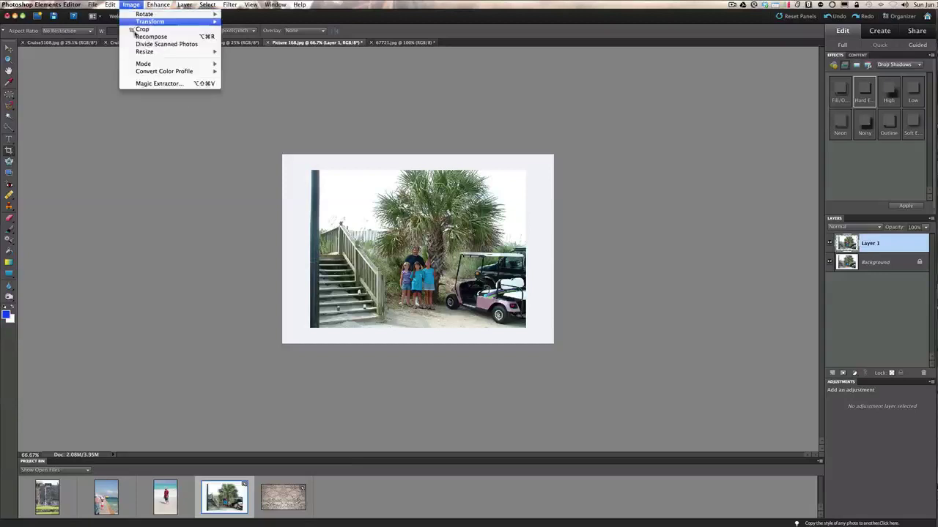
Change the canvas width to 13 inches and proceed past the clipping warning.
mouse_move(144, 52)
click(246, 58)
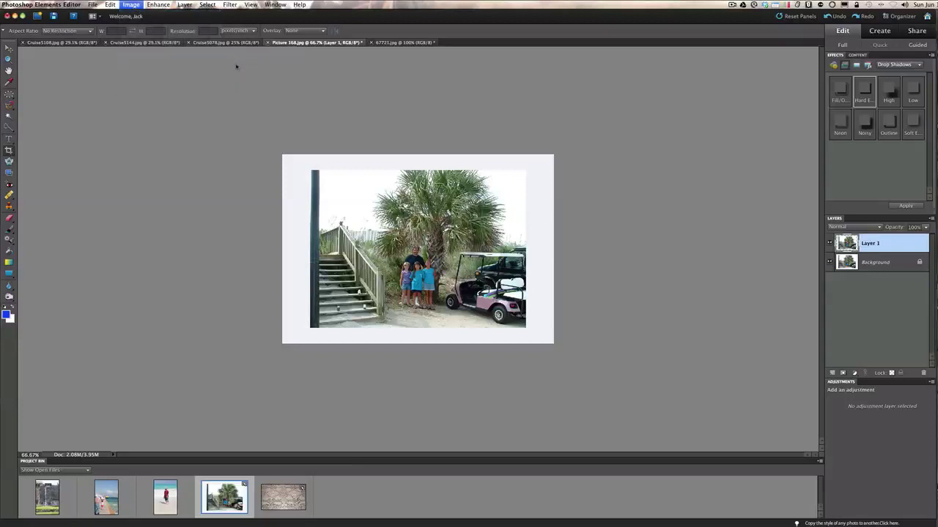
drag(210, 116, 168, 123)
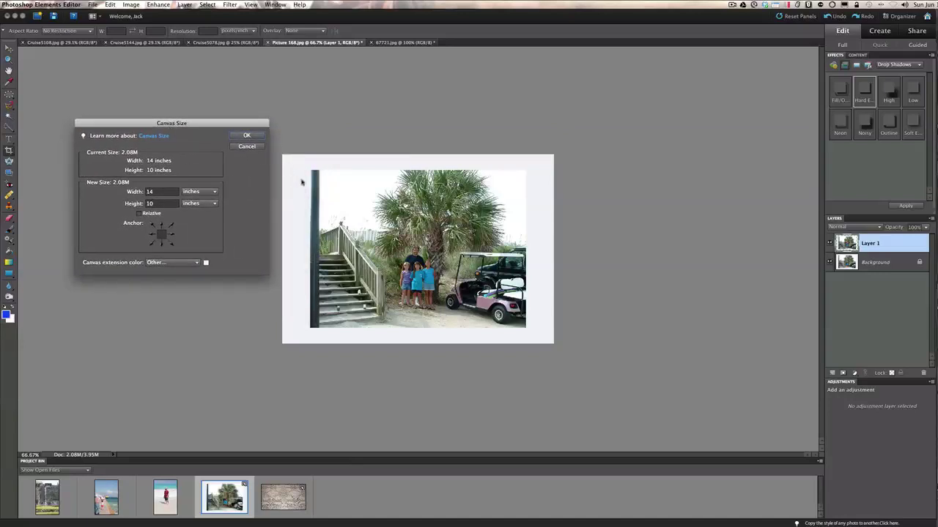
click(162, 192)
text(13)
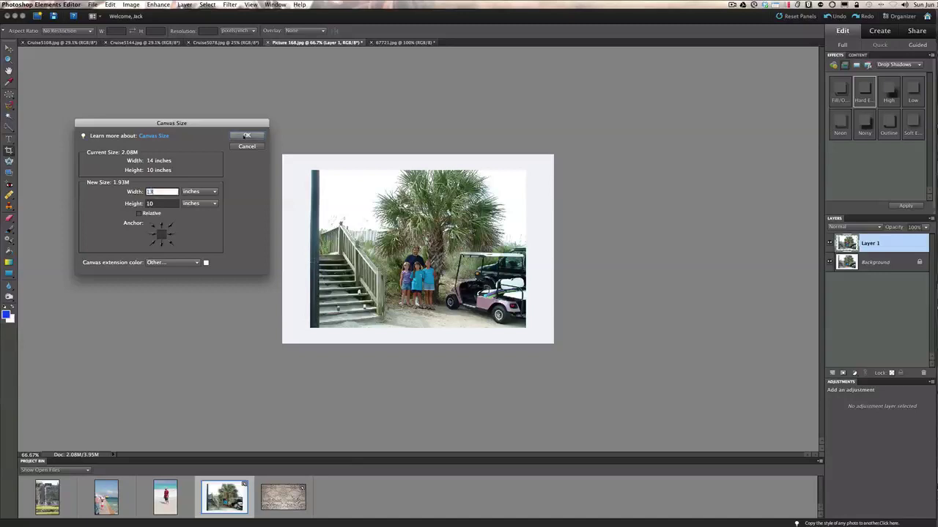
click(247, 136)
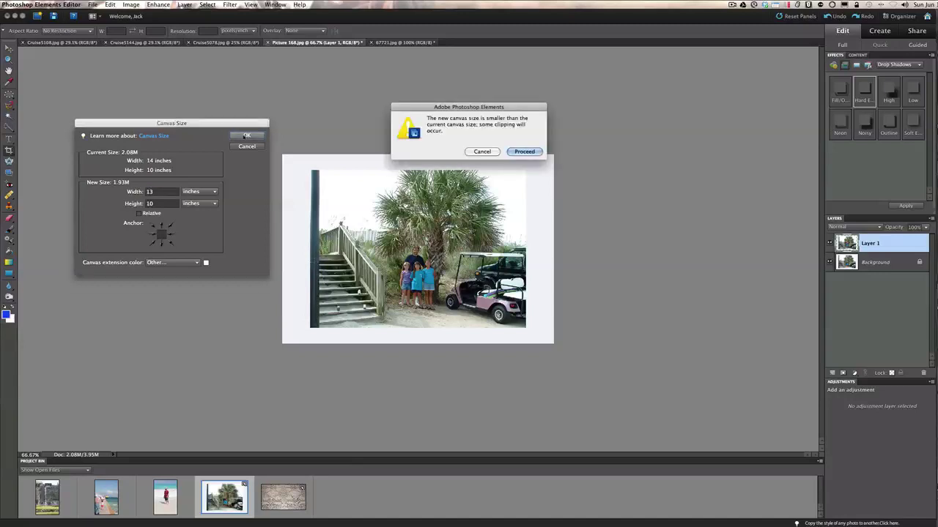
click(524, 152)
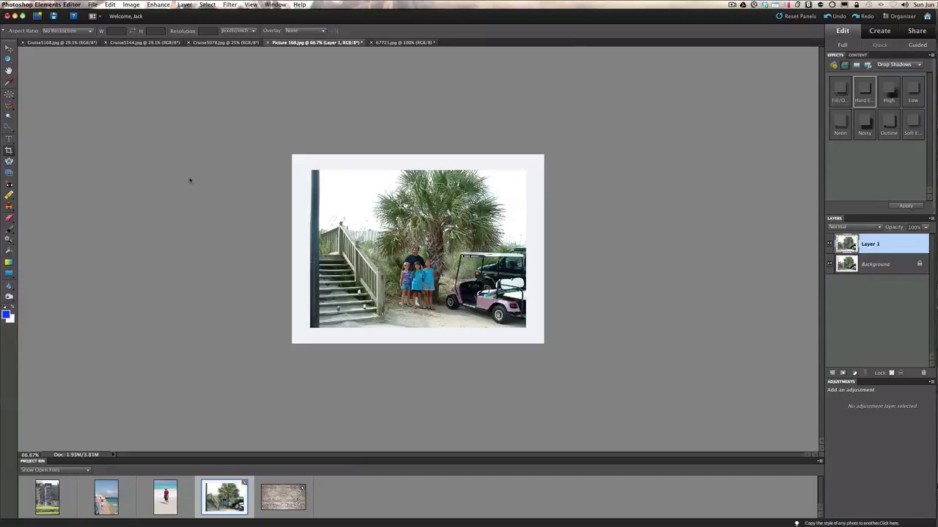
Switch to Cruise5078.jpg and resize it to 1500 pixels wide (1500 × 2250).
click(215, 42)
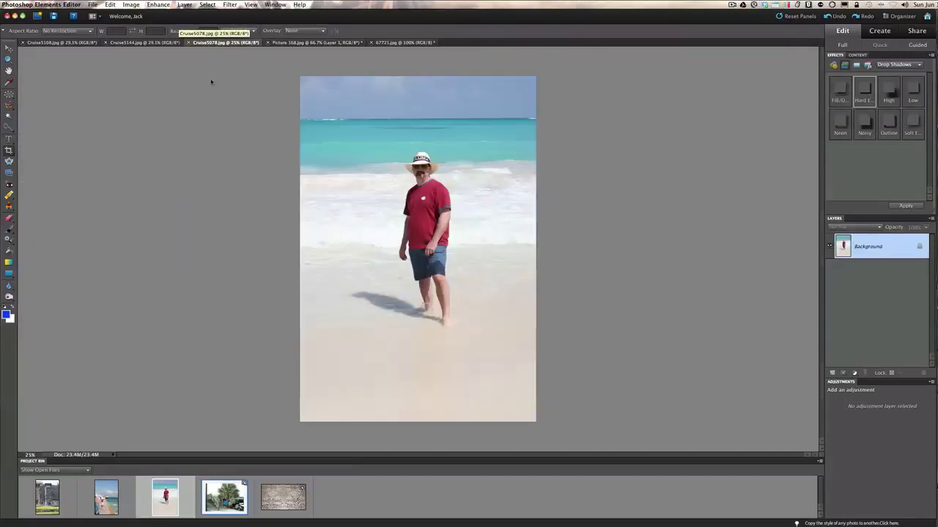
click(127, 6)
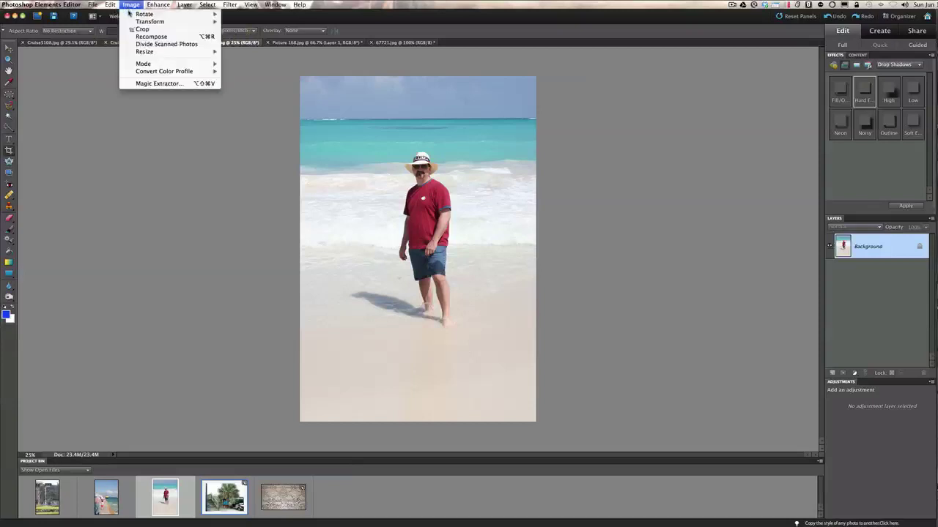
mouse_move(146, 53)
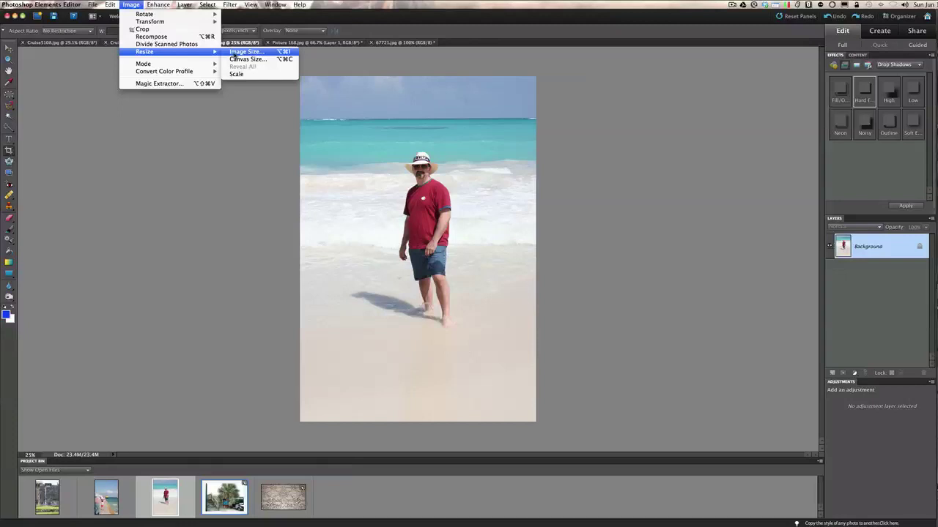
click(236, 53)
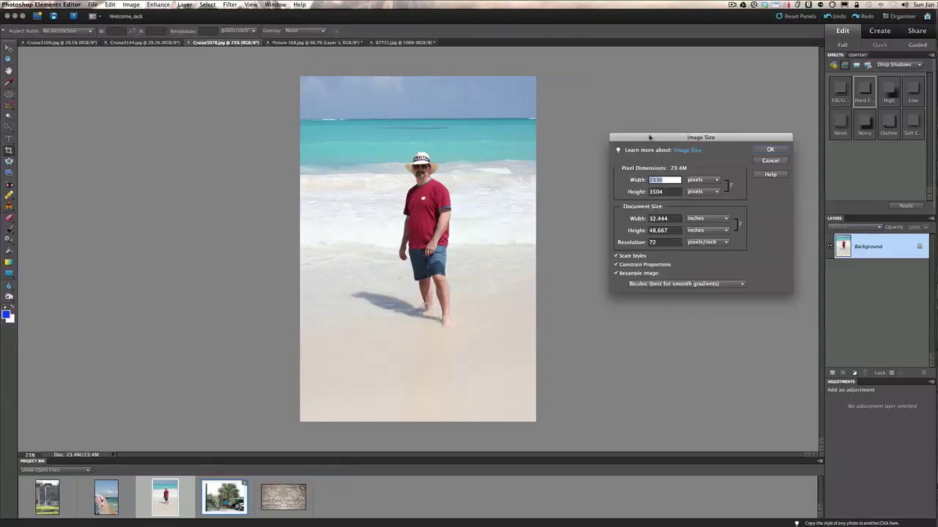
drag(650, 137, 205, 163)
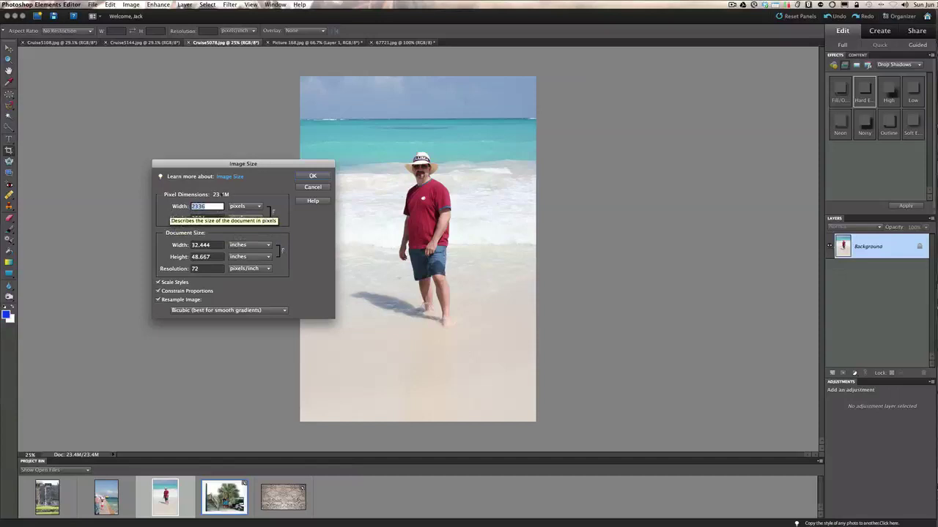
drag(234, 168, 234, 167)
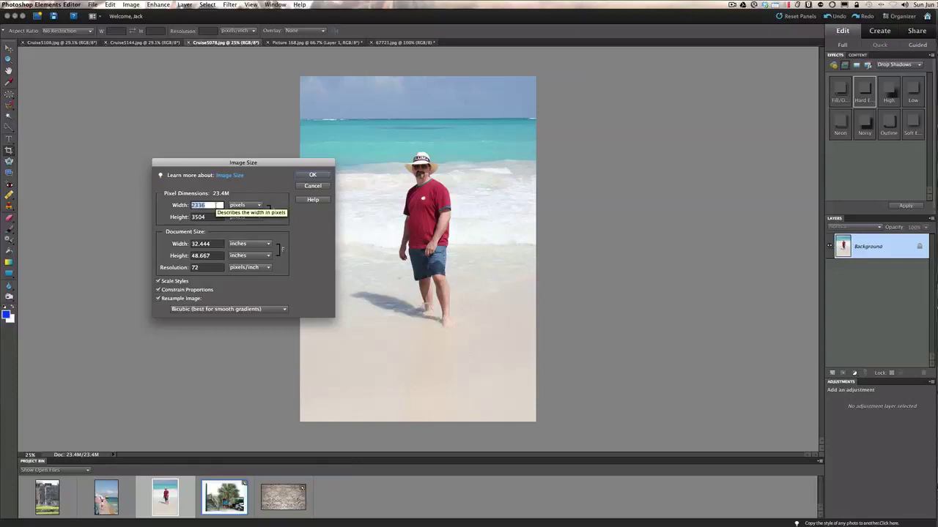
text(1500)
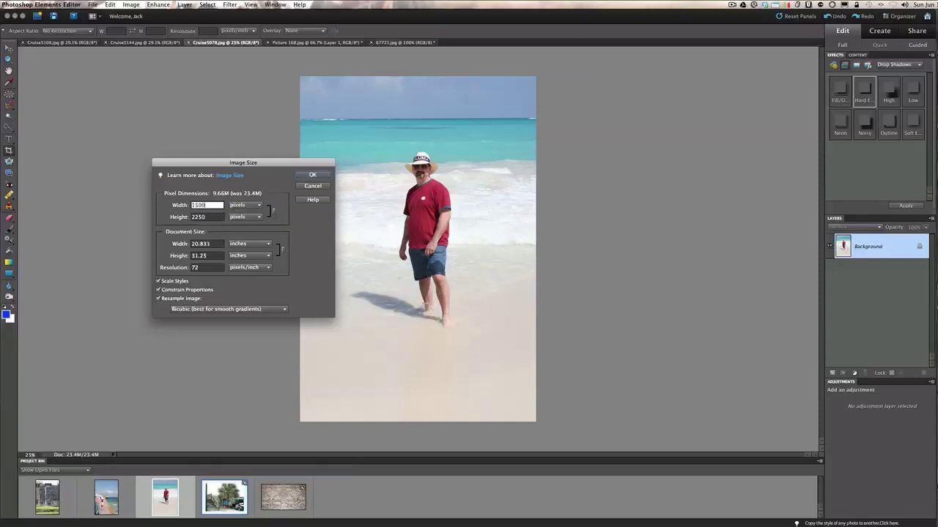
click(312, 174)
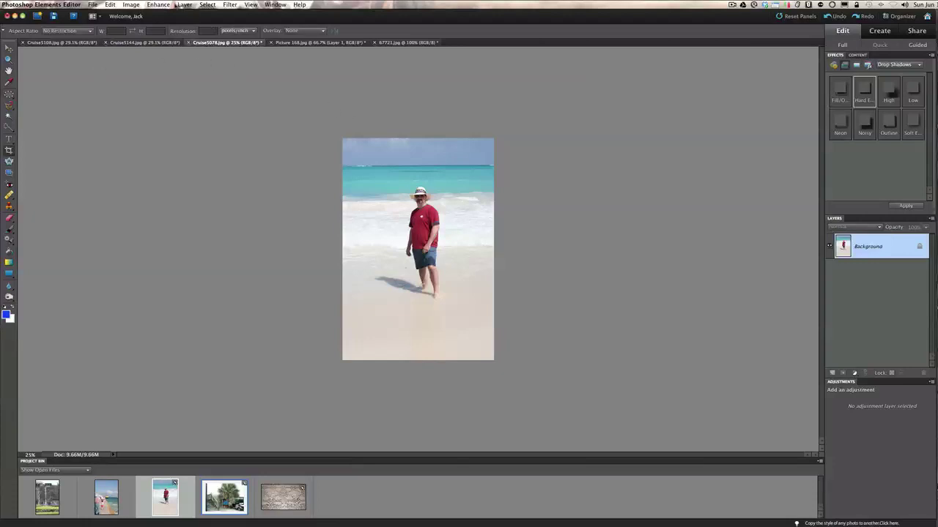
Enlarge the beach photo's canvas to 22 by 33 inches.
click(130, 5)
mouse_move(142, 53)
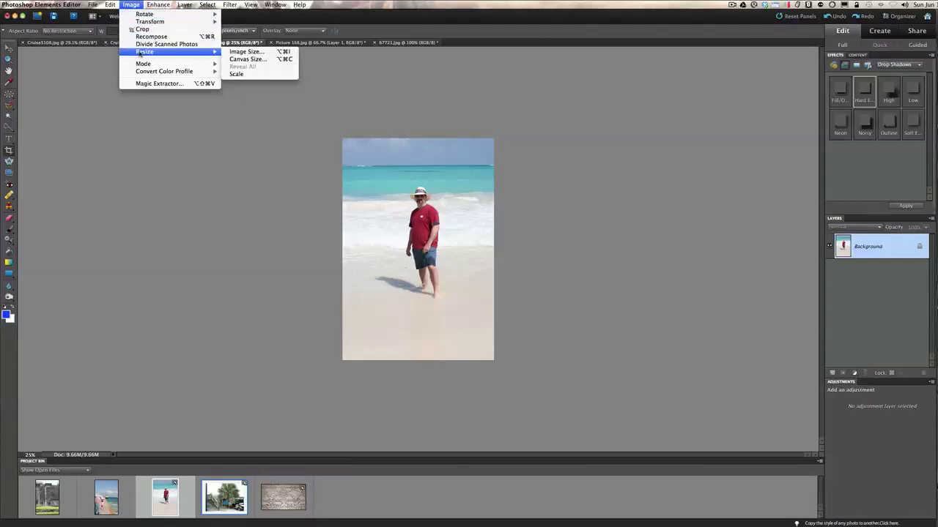
click(244, 59)
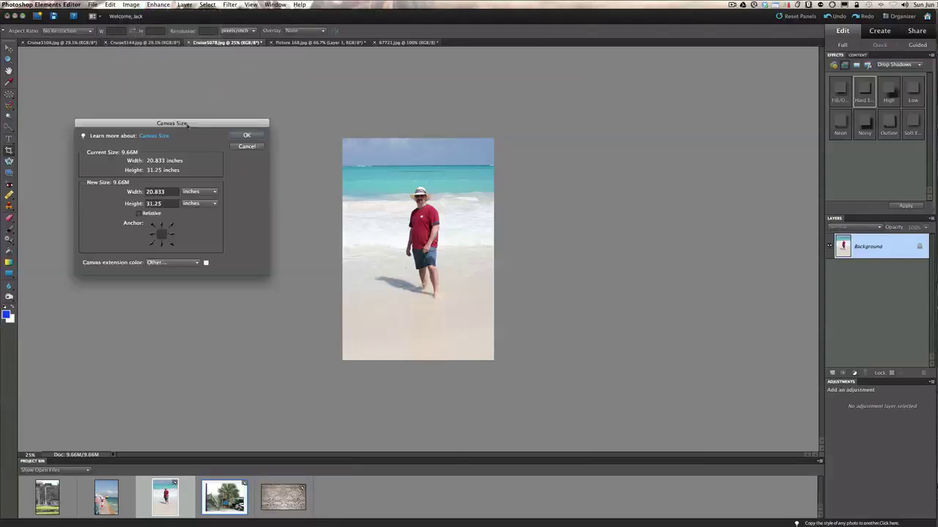
drag(192, 126, 245, 129)
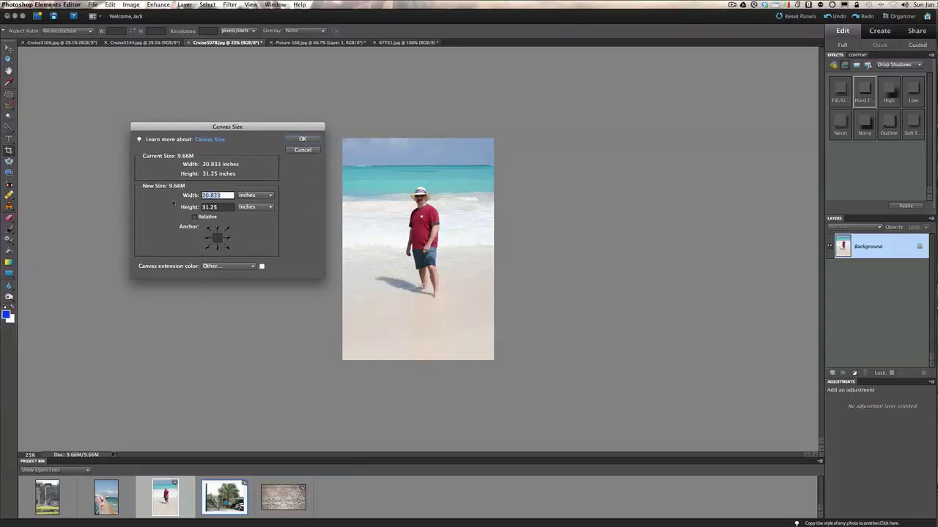
text(22)
key(Tab)
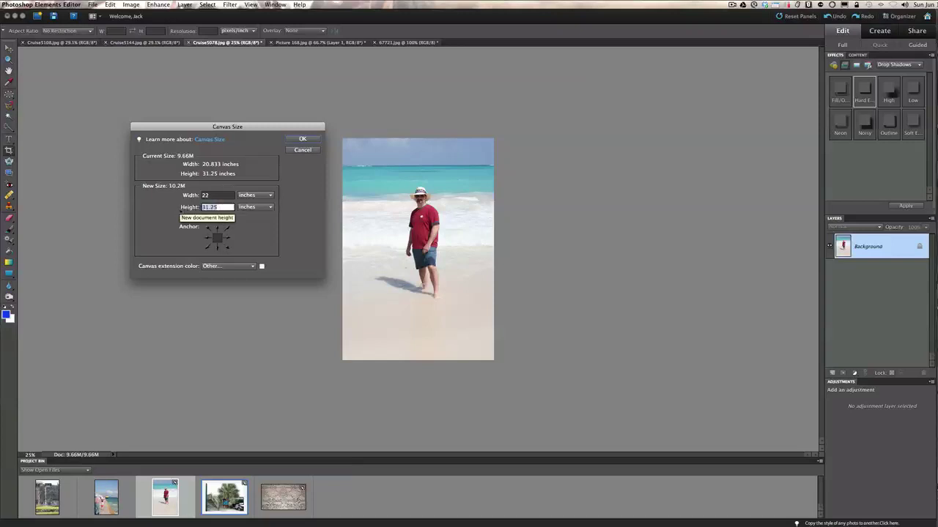
text(33)
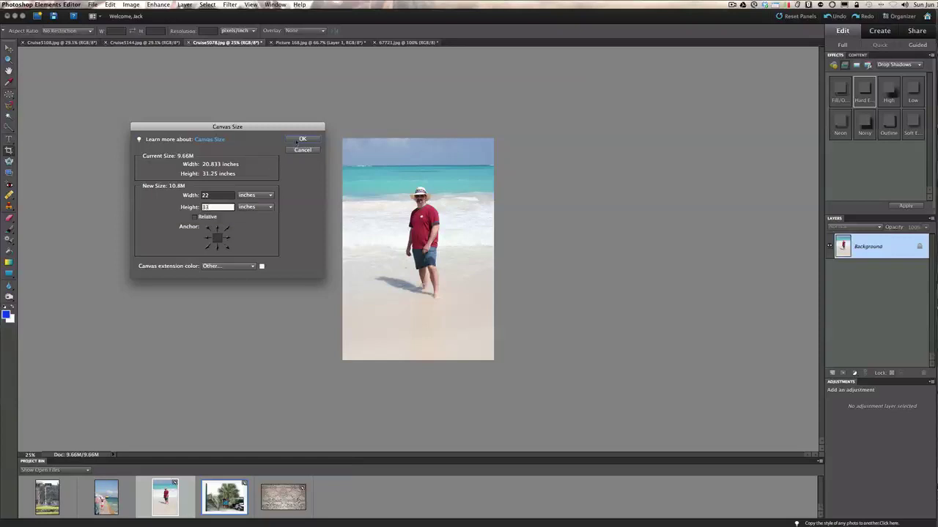
click(300, 140)
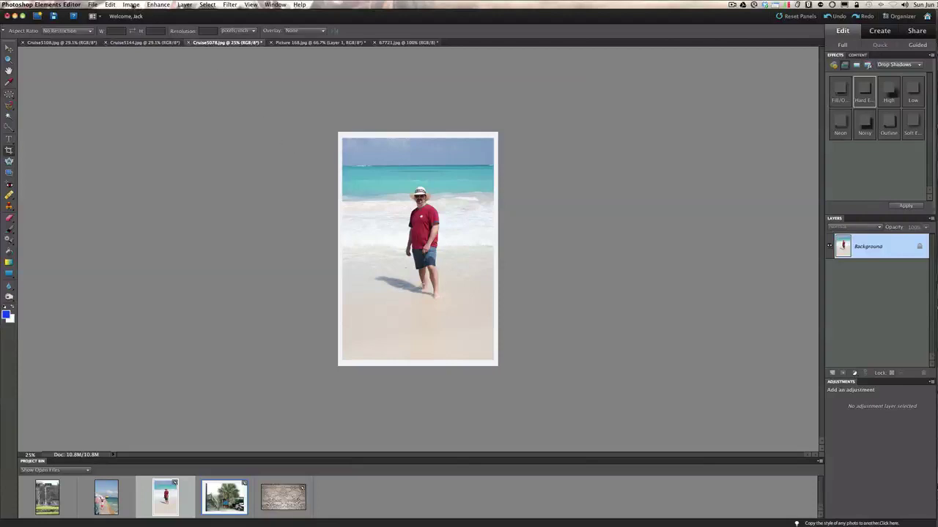
Widen the beach photo's canvas to 23 by 34 inches for a larger white border.
click(130, 4)
mouse_move(149, 55)
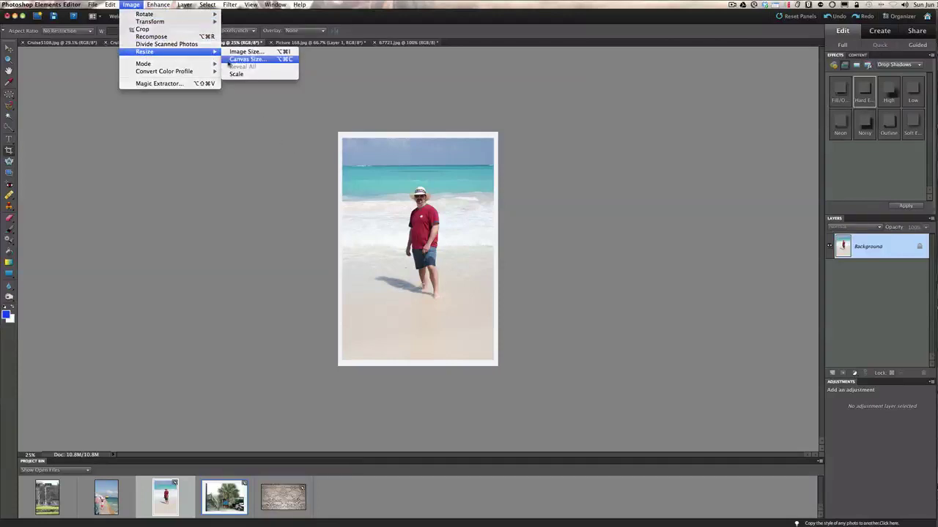
click(227, 59)
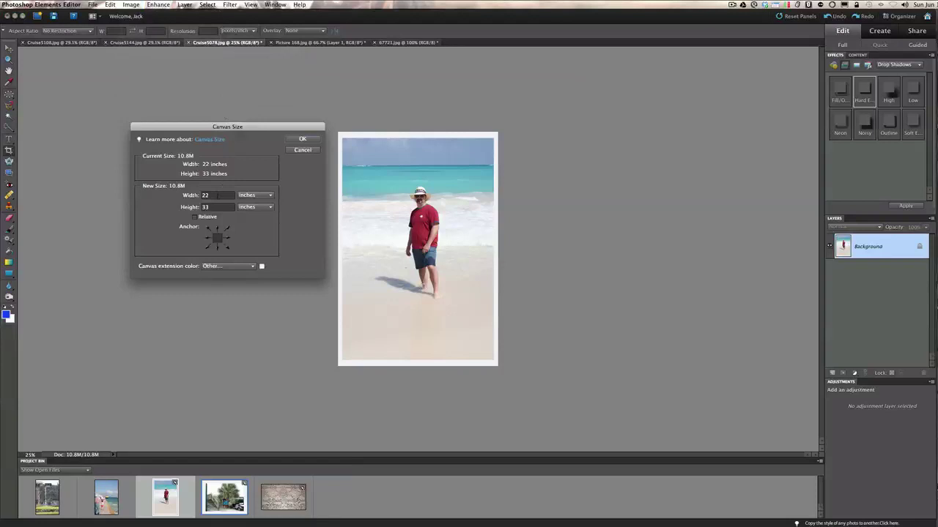
double_click(218, 195)
text(23)
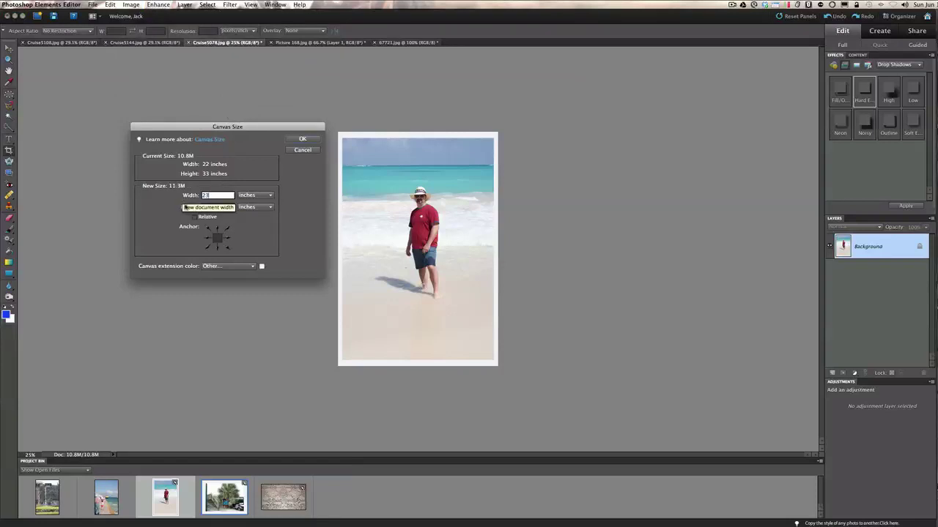
double_click(211, 207)
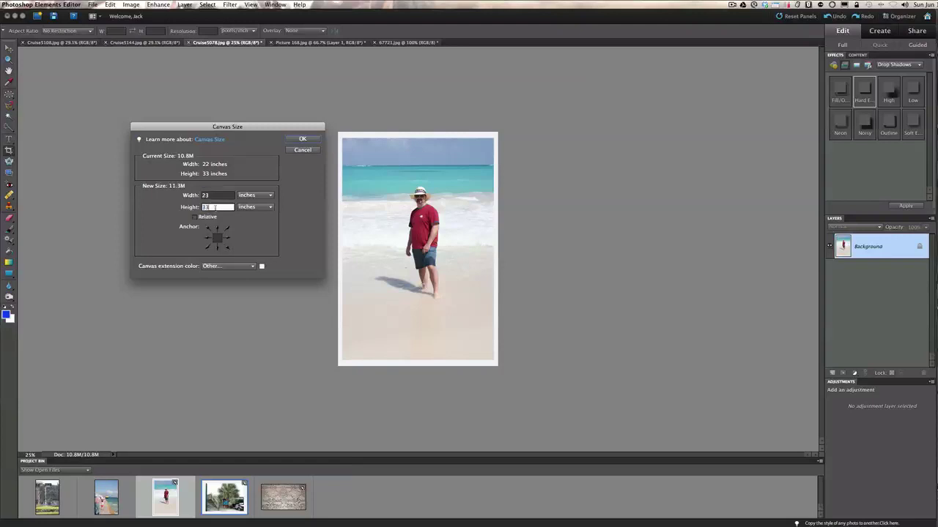
text(34)
click(302, 139)
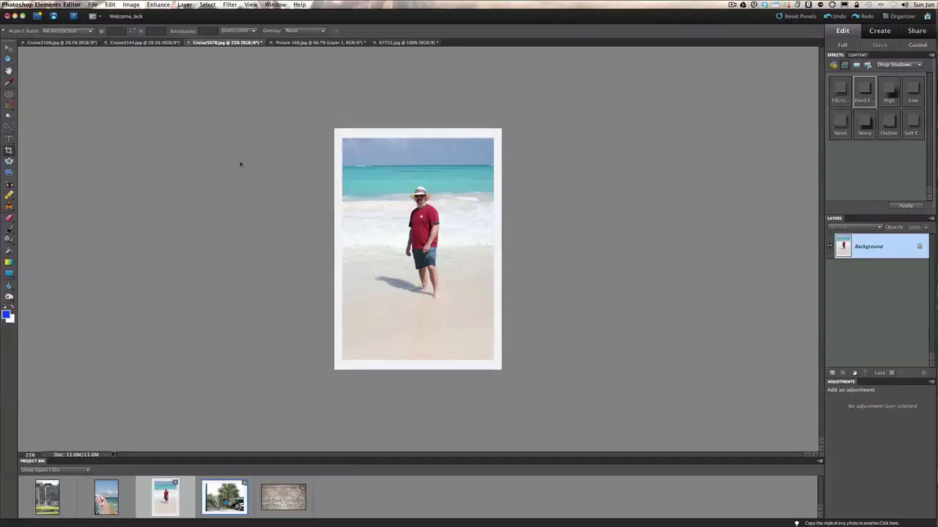
Switch to Cruise5144.jpg and resize the pier photo to 1500 pixels wide (1500 × 2250).
click(140, 43)
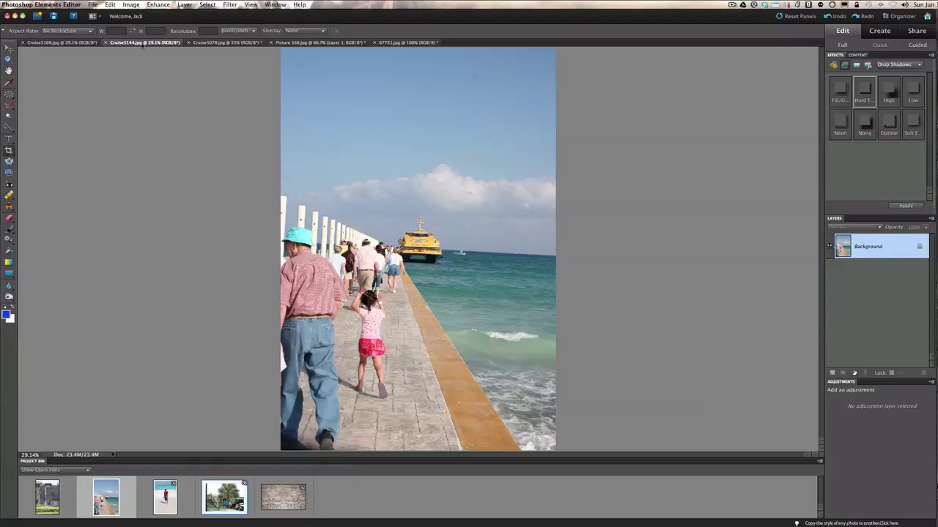
click(131, 5)
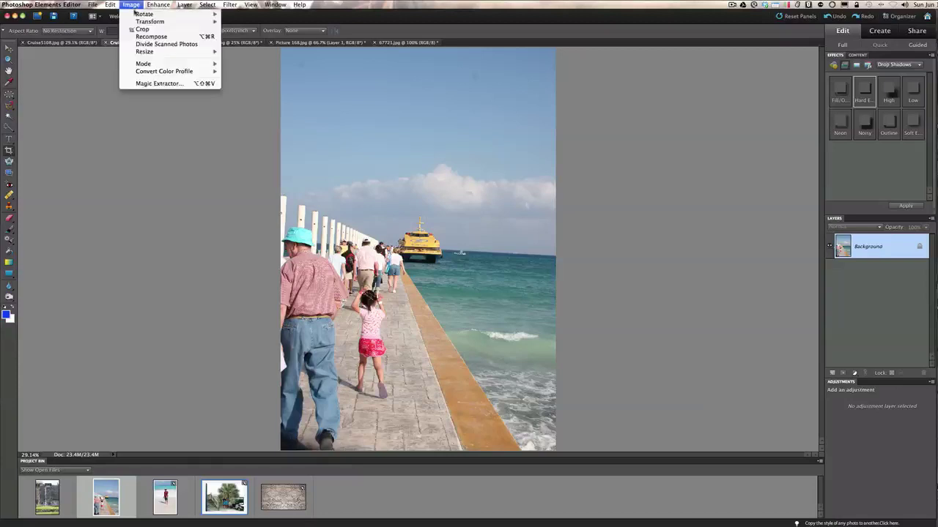
mouse_move(169, 51)
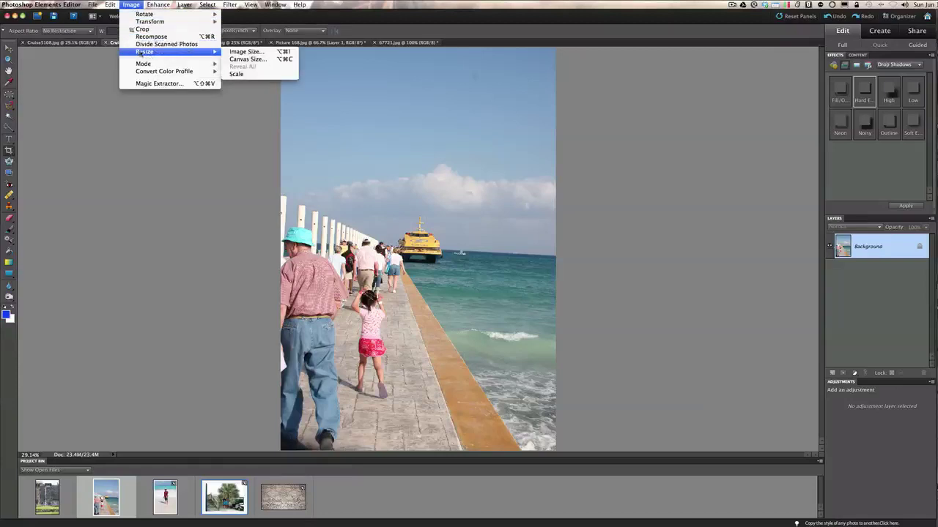
click(244, 53)
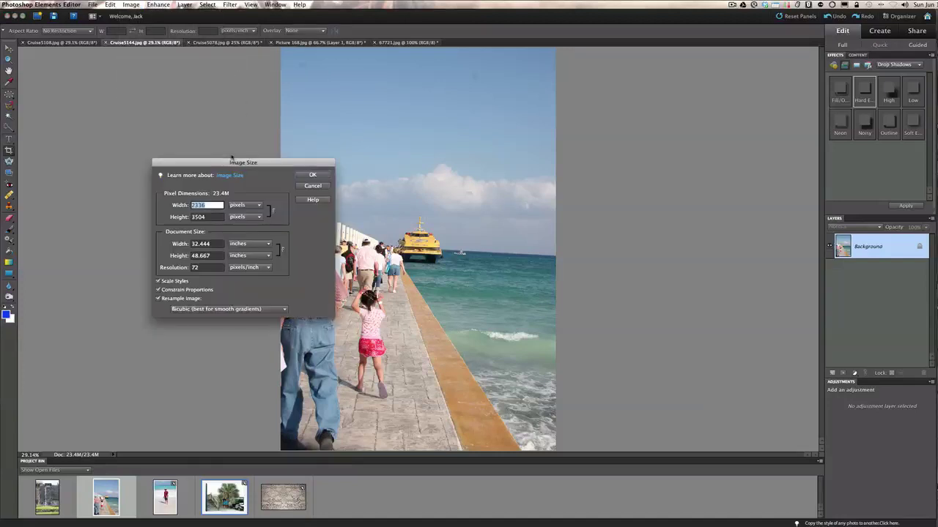
drag(231, 162, 236, 148)
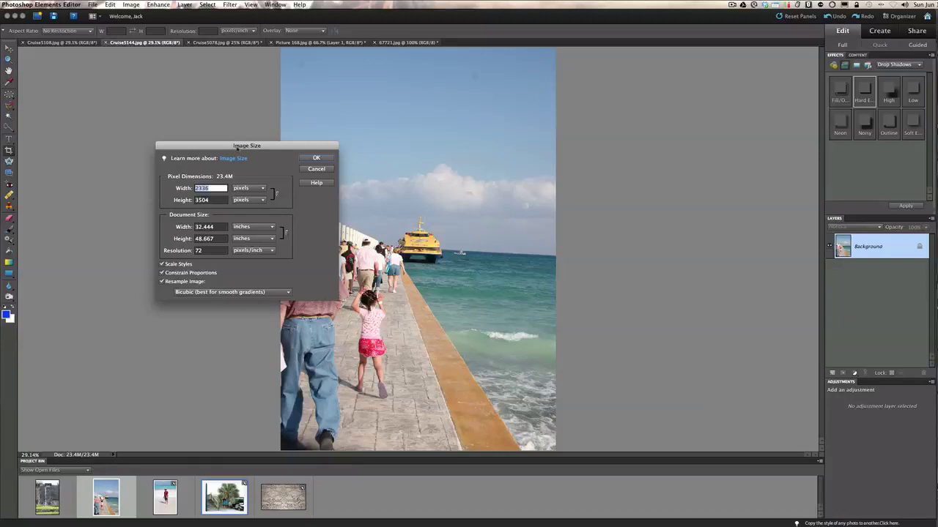
drag(236, 147, 243, 145)
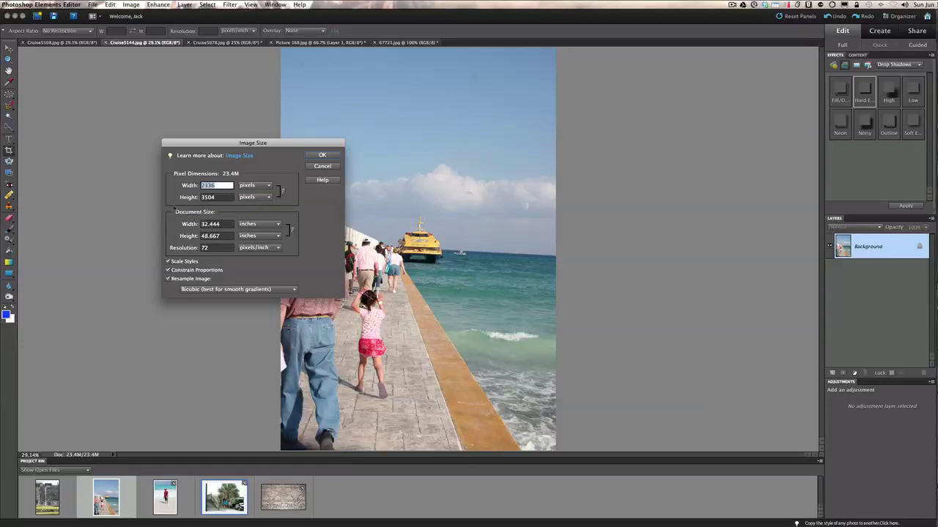
text(1500)
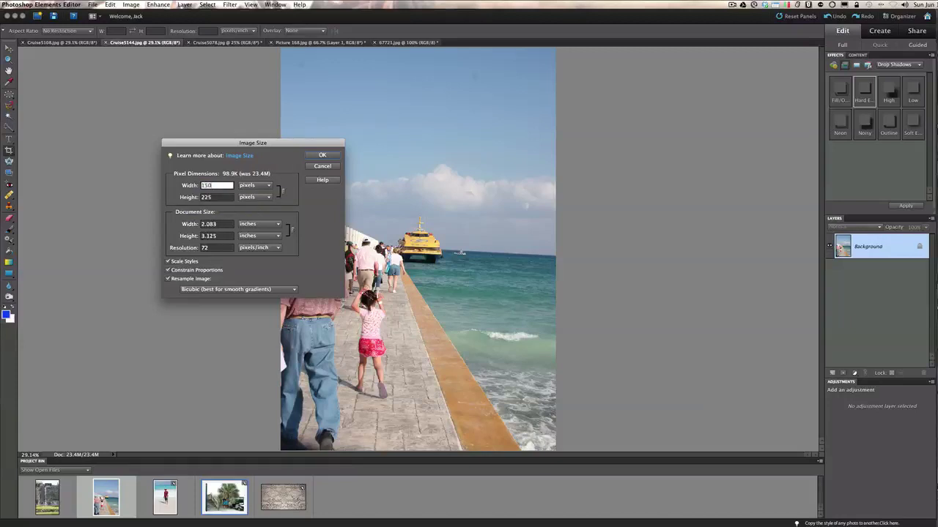
click(318, 156)
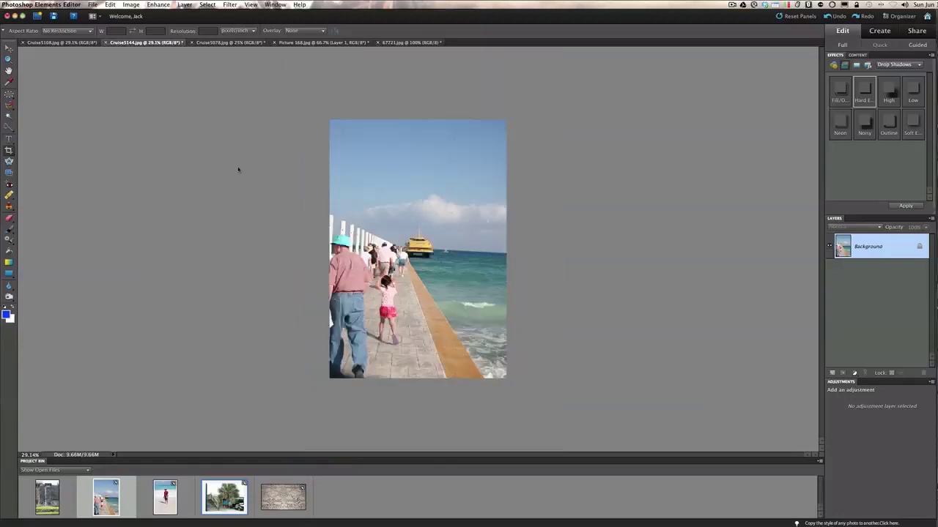
Set the pier photo's Canvas Size to 23 × 33 inches, adding a white border.
click(131, 4)
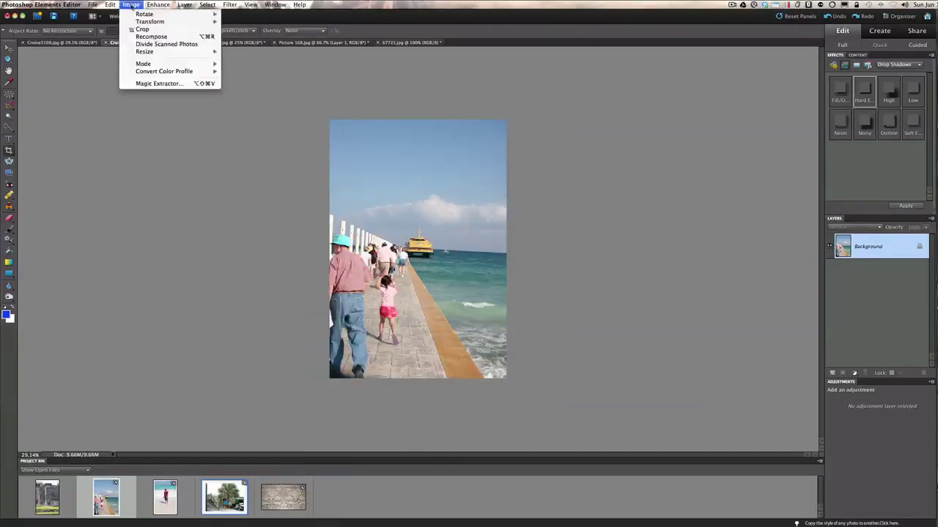
mouse_move(143, 52)
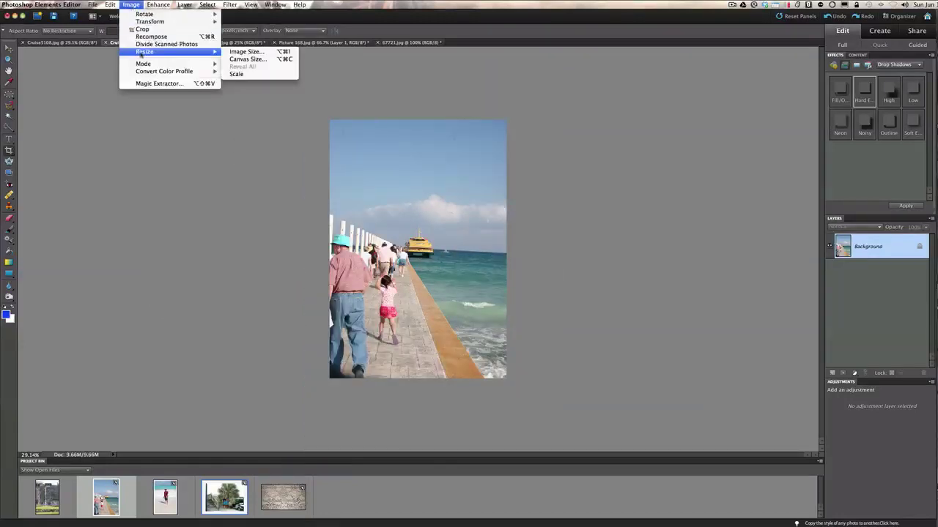
click(238, 59)
drag(220, 120, 224, 128)
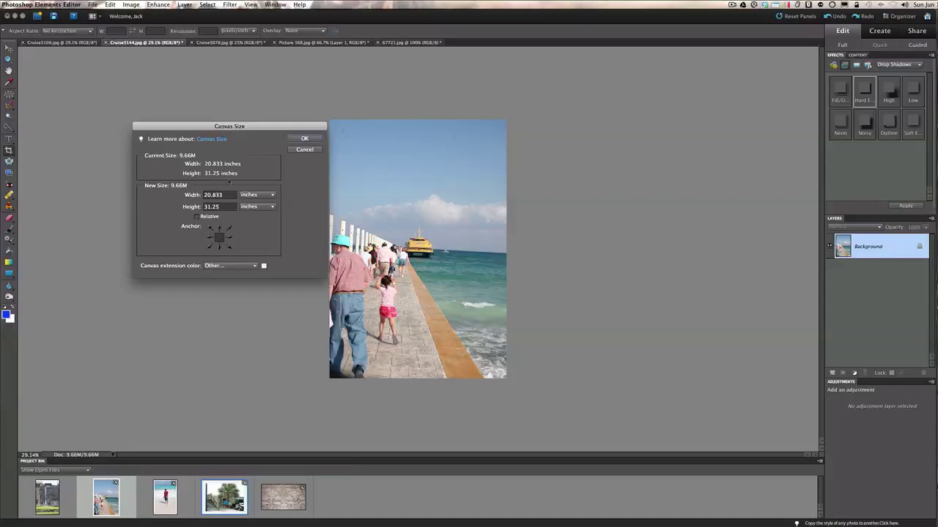
double_click(232, 195)
text(23)
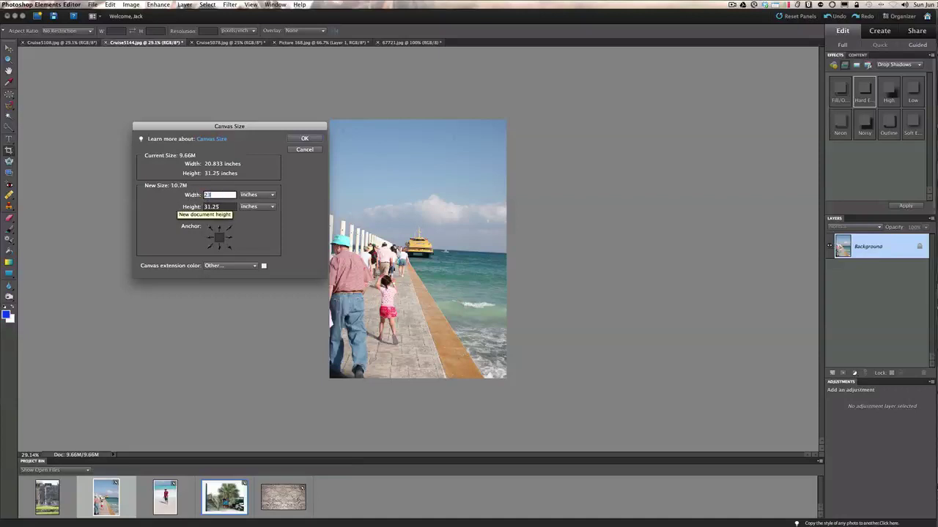
key(Tab)
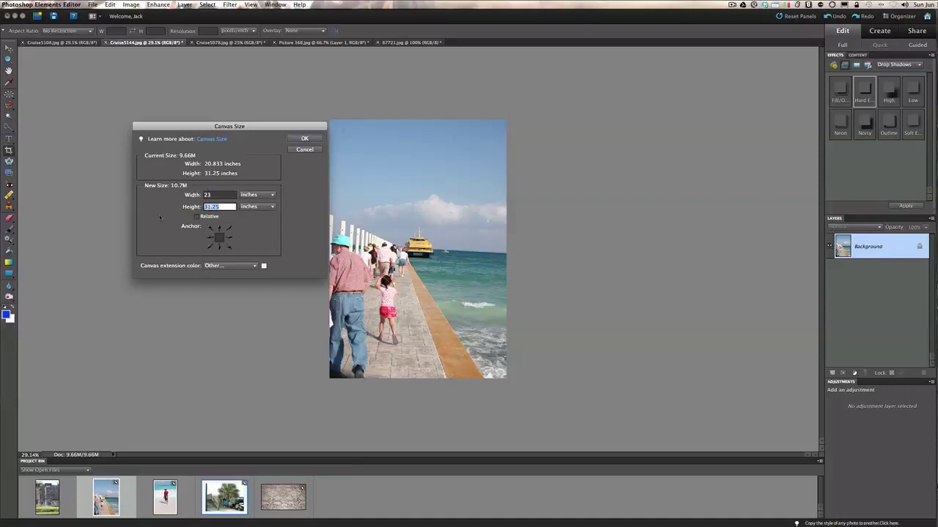
text(33)
click(299, 139)
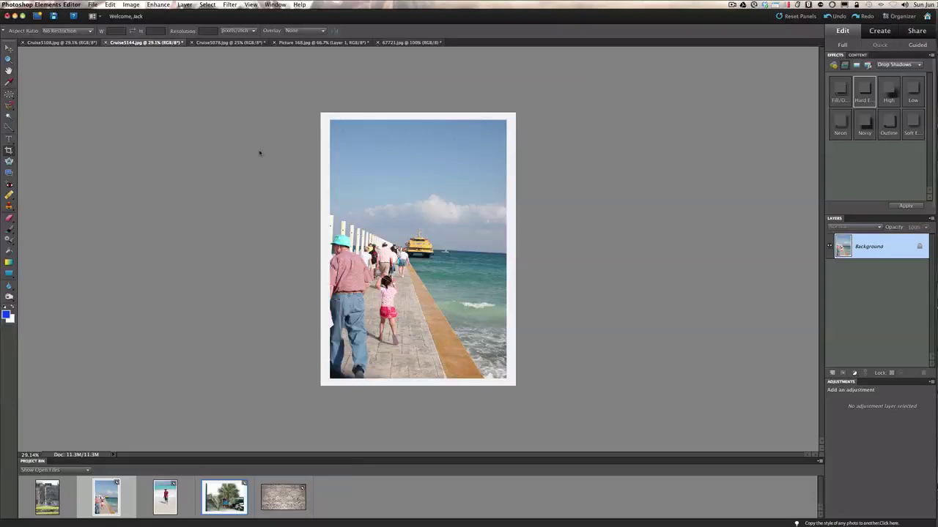
Switch to Cruise5108.jpg and enter a 1500-pixel width in its Image Size settings.
click(69, 43)
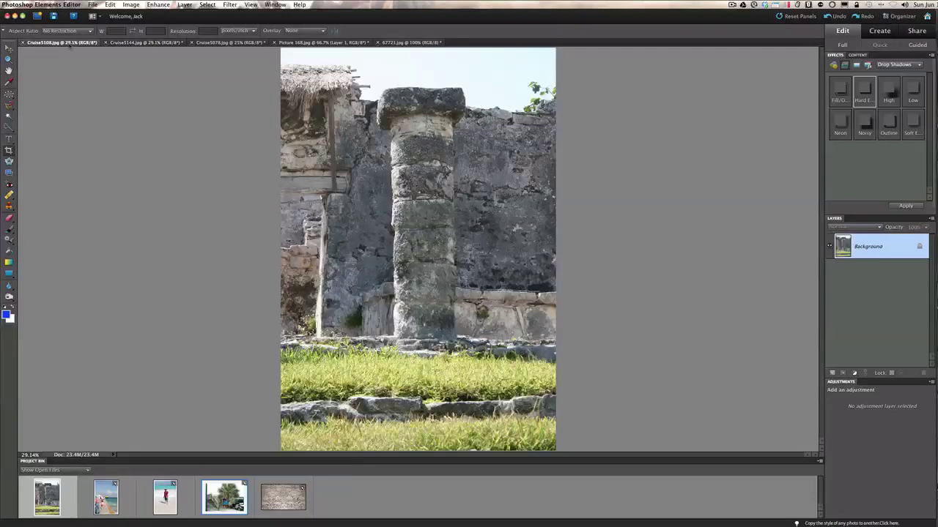
click(131, 7)
mouse_move(139, 53)
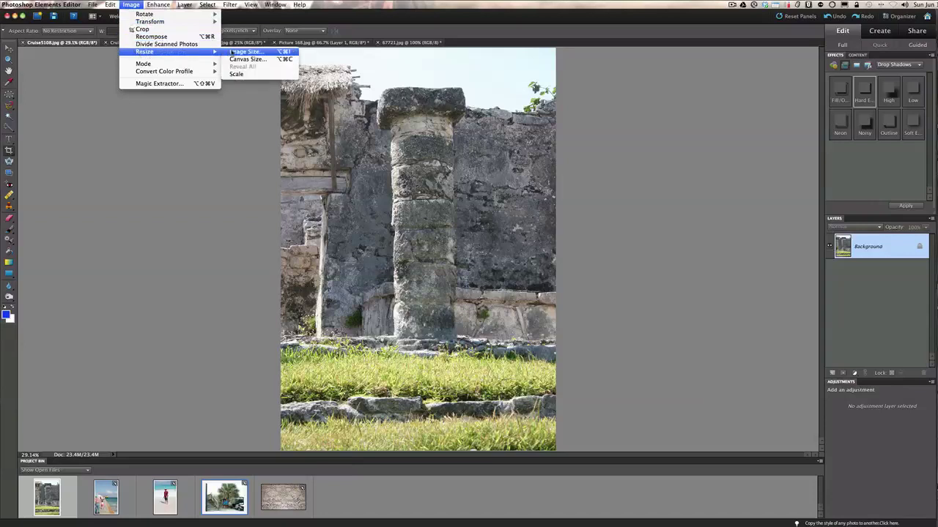
click(231, 52)
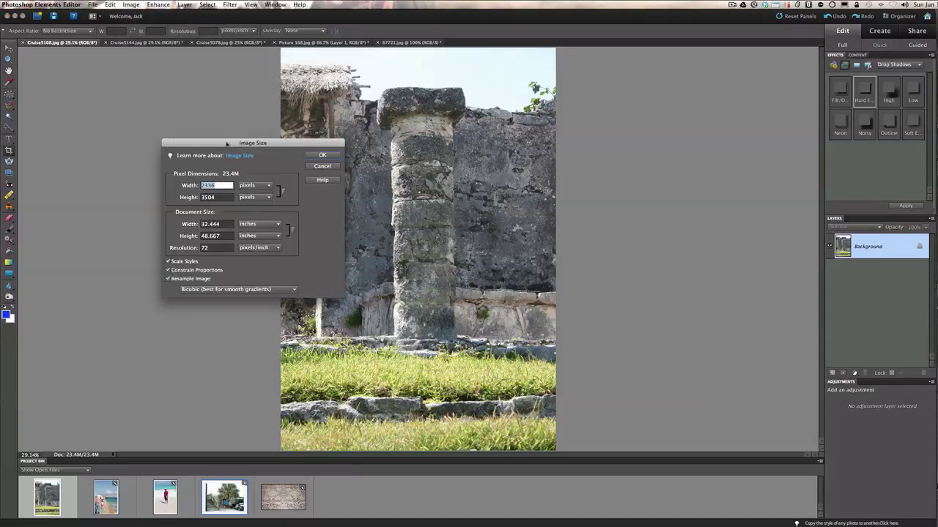
mouse_move(228, 144)
mouse_down()
mouse_move(199, 144)
mouse_move(212, 144)
mouse_up()
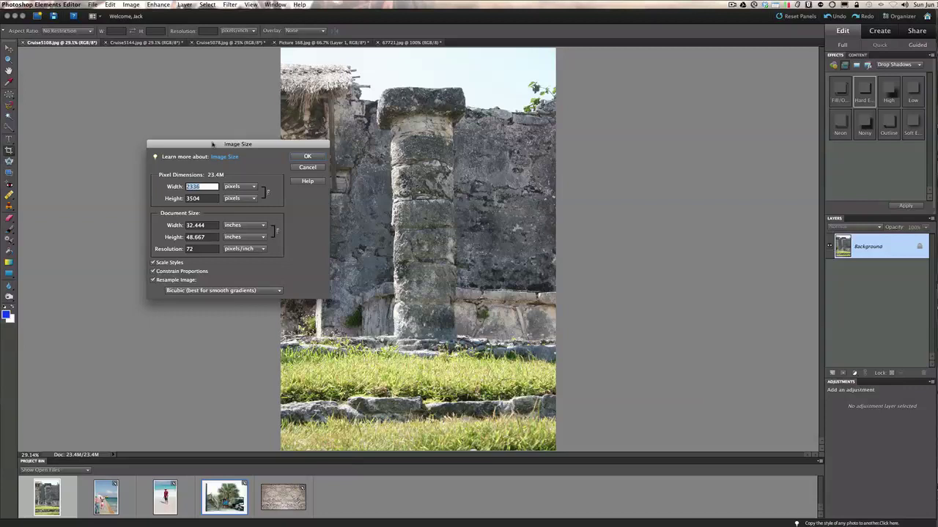
drag(213, 145, 216, 156)
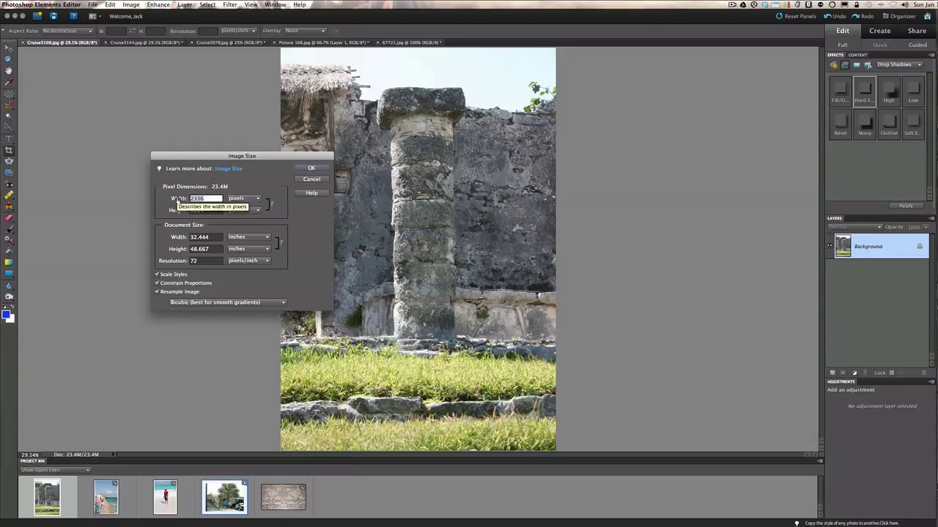
text(1500)
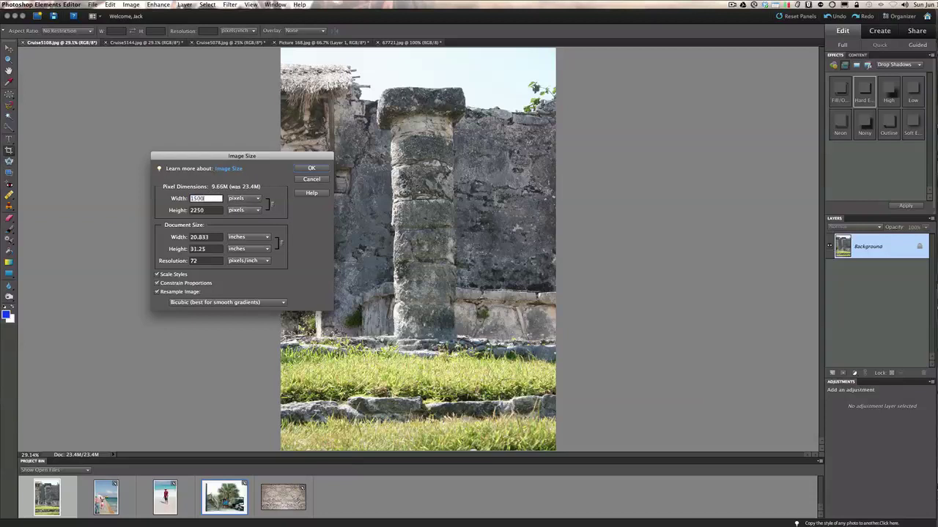
Apply the 1500-pixel resize, set the stone-column canvas to 23 × 33 inches, then return to Cruise5144.jpg.
click(311, 169)
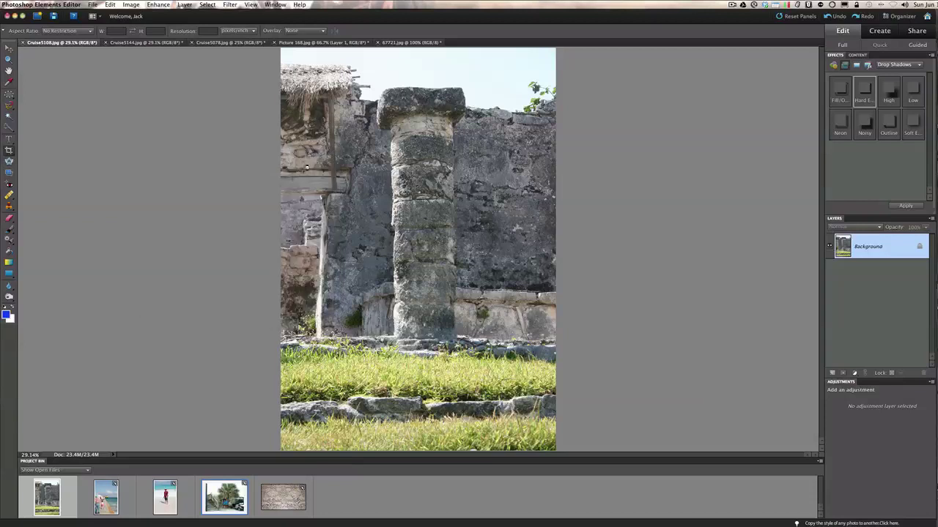
click(133, 5)
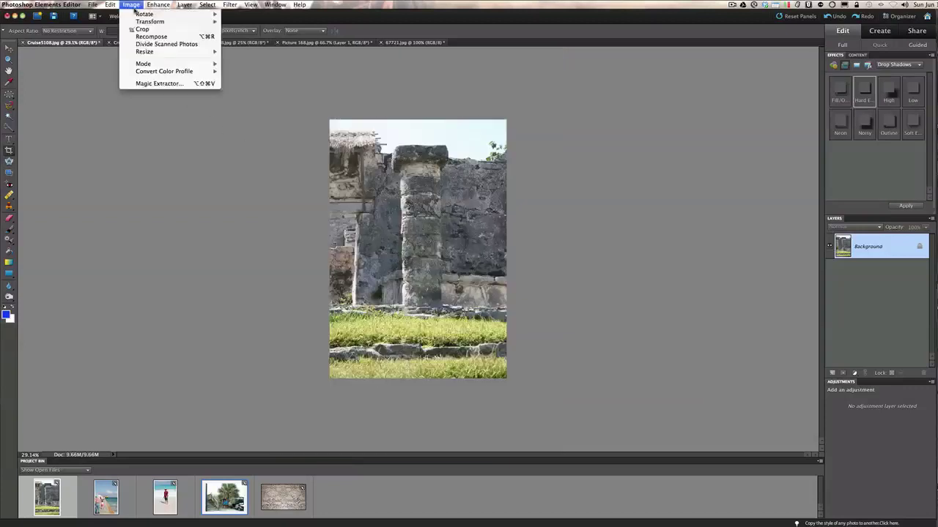
mouse_move(147, 53)
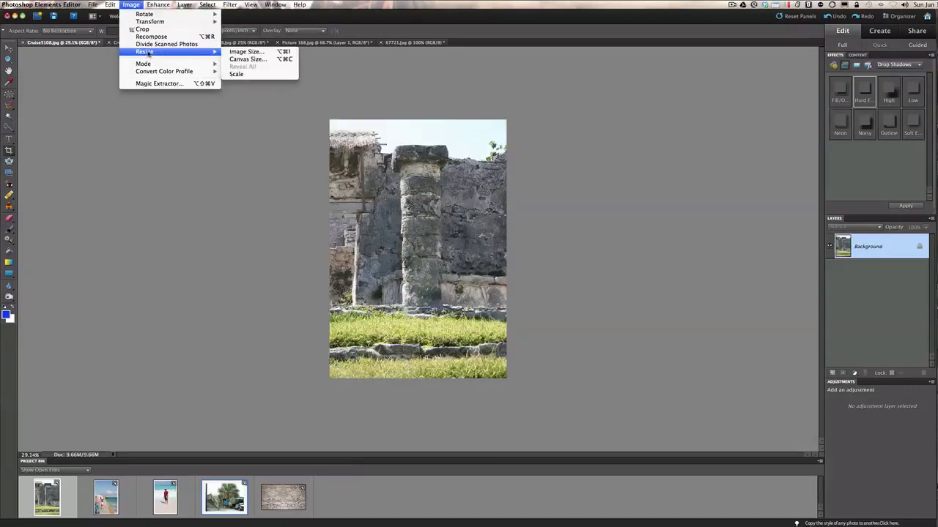
click(233, 59)
drag(217, 127, 213, 135)
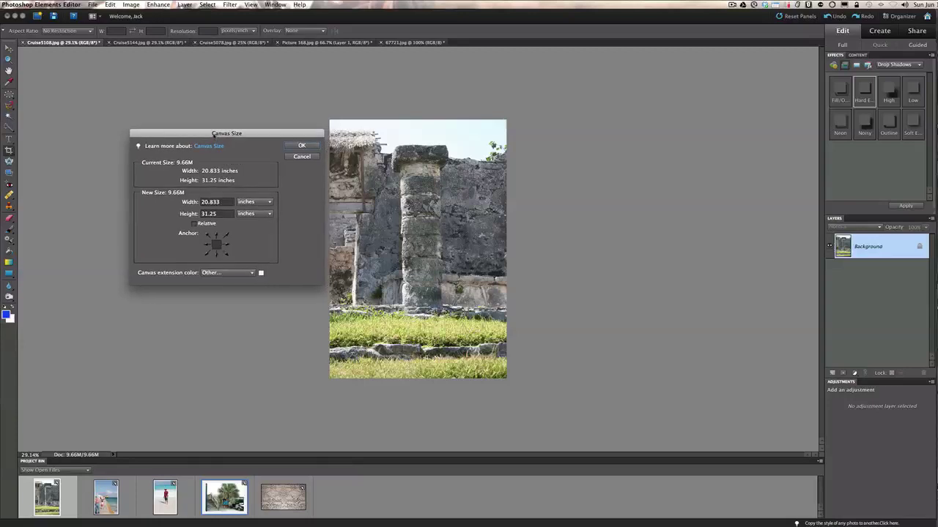
double_click(220, 202)
text(23)
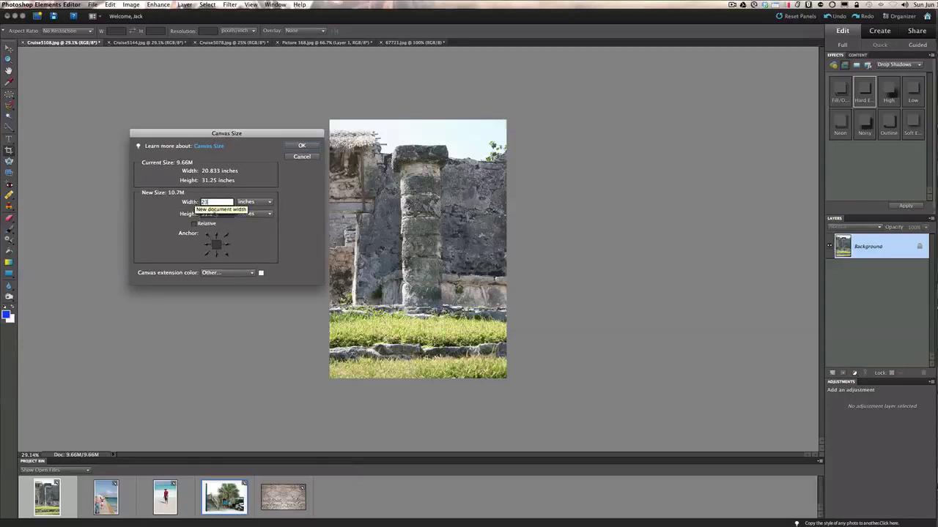
double_click(220, 214)
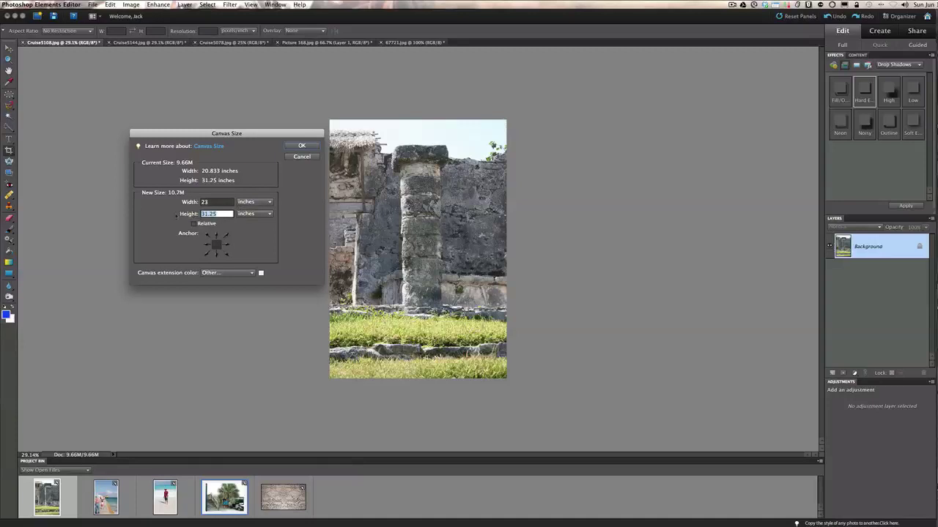
text(33)
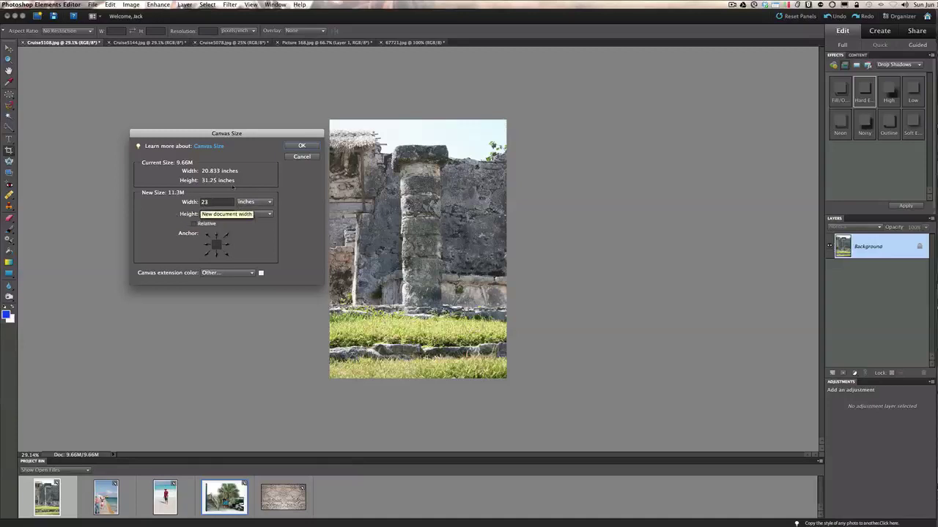
click(300, 146)
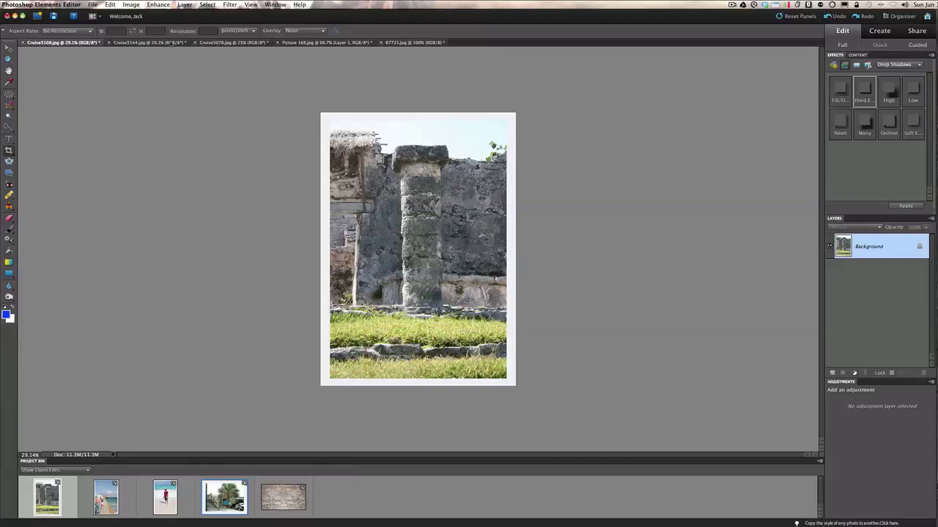
click(146, 41)
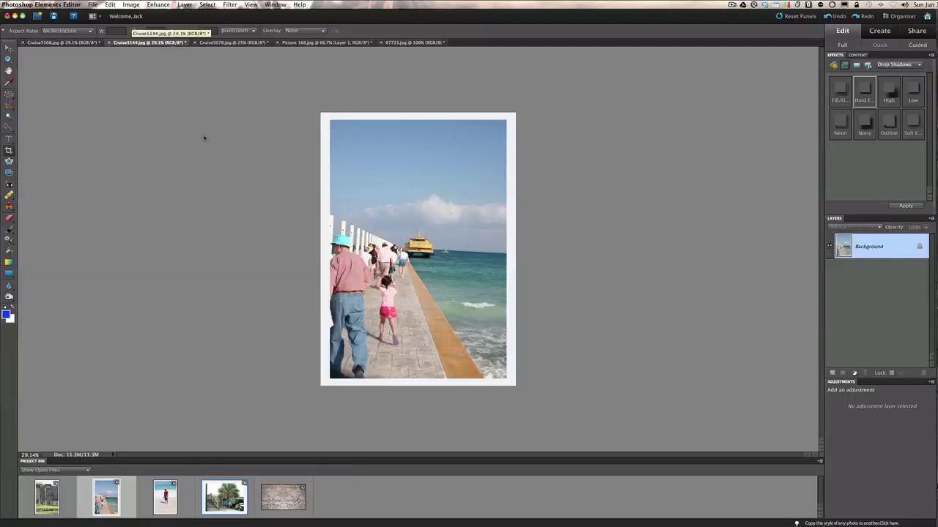
click(9, 60)
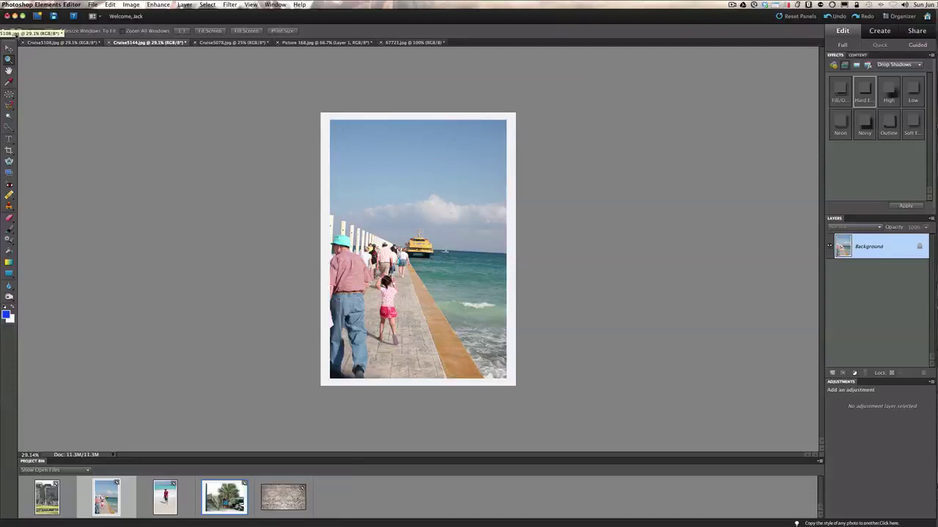
click(364, 143)
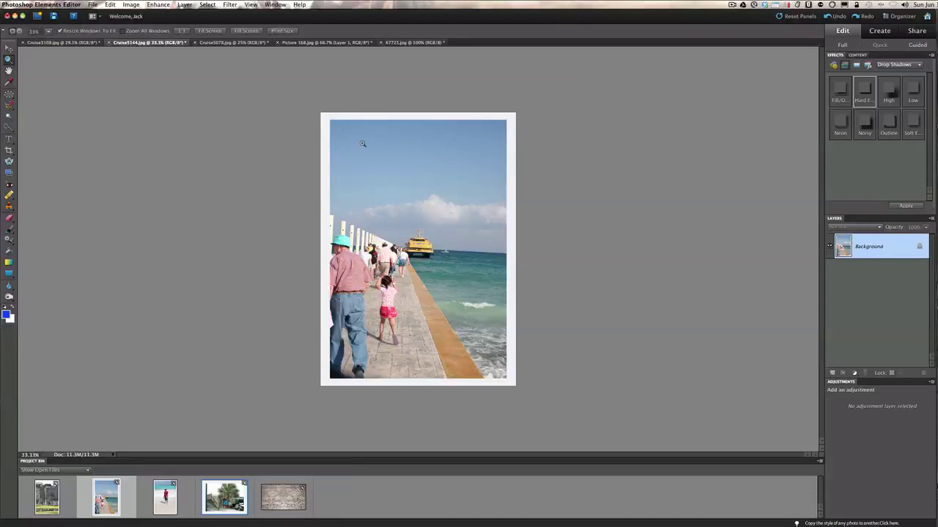
click(366, 132)
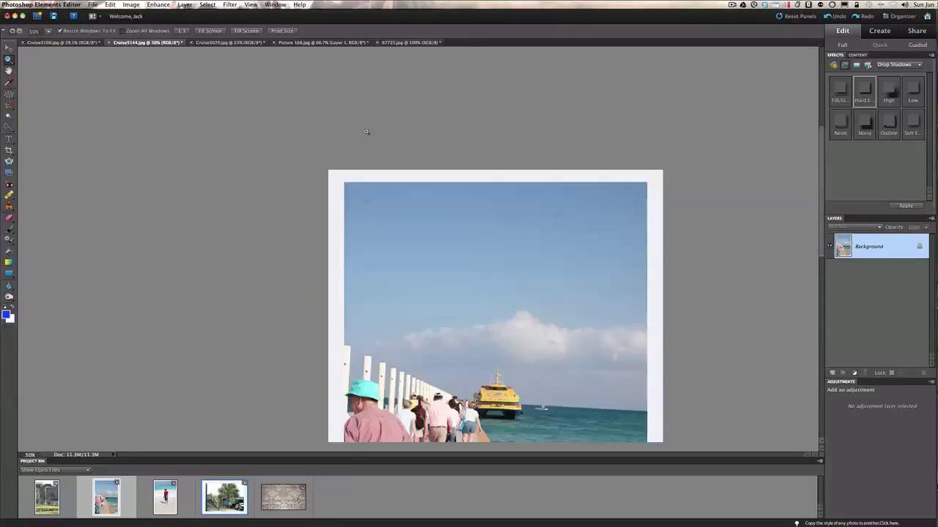
click(446, 247)
click(446, 247)
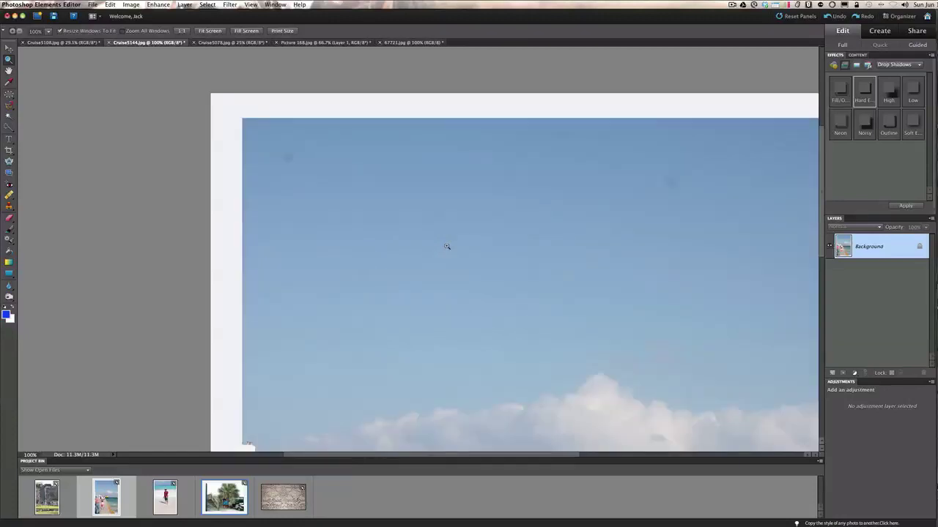
click(447, 247)
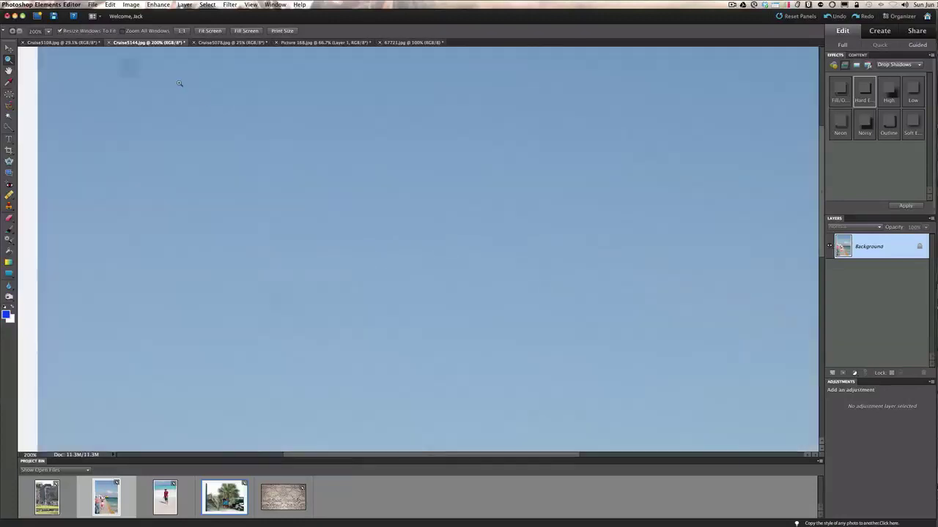
alt+click(132, 102)
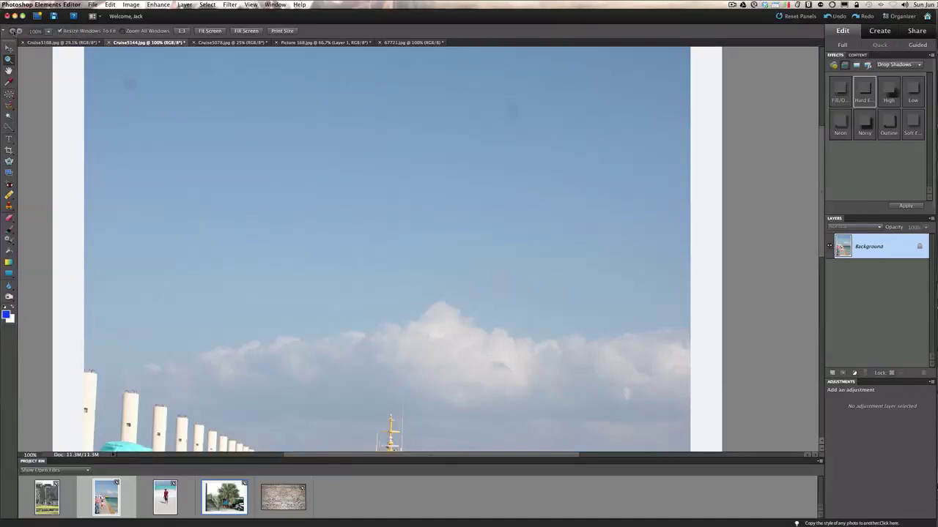
click(129, 84)
click(122, 75)
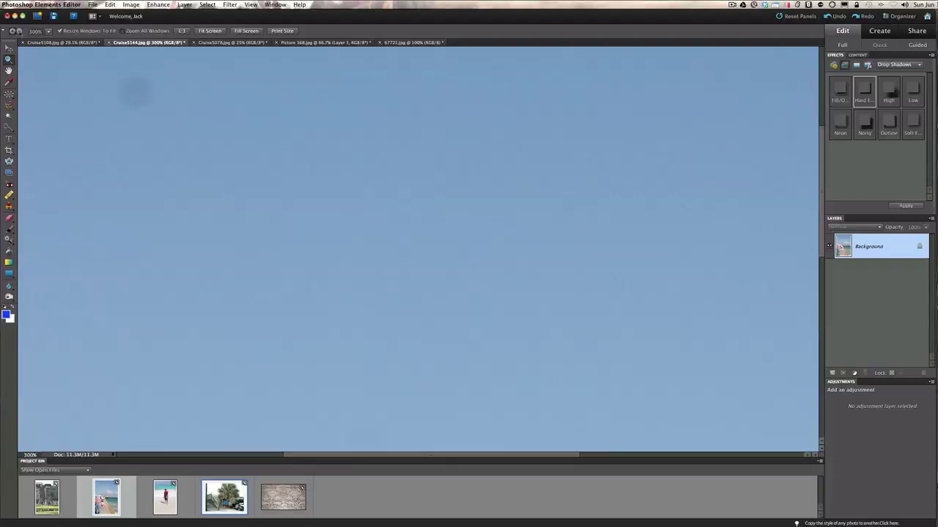
alt+click(247, 163)
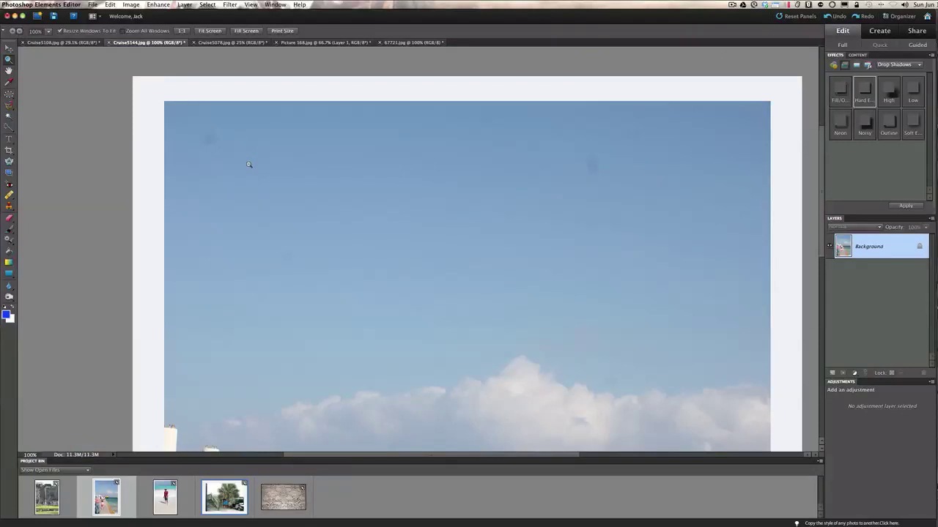
alt+click(248, 164)
alt+click(247, 166)
alt+click(245, 168)
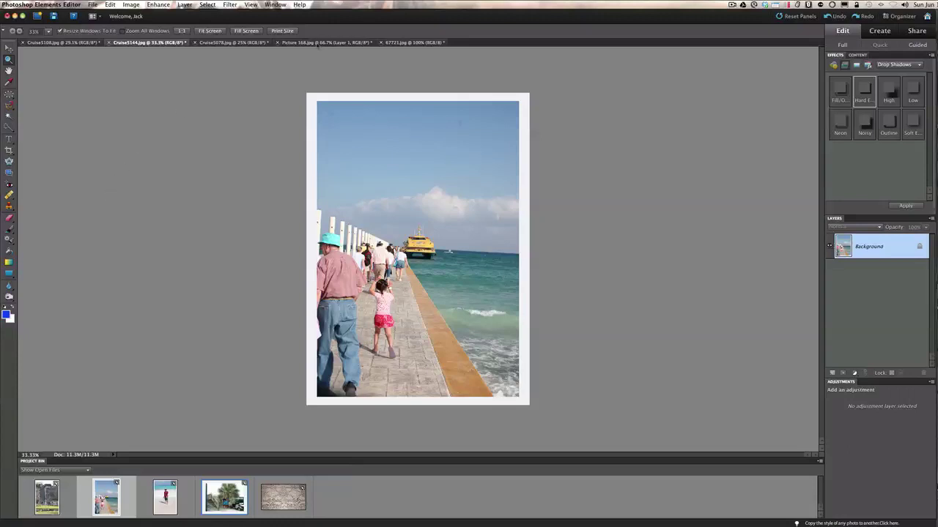
Select all of the palm-tree photo in Picture 168.jpg.
click(313, 42)
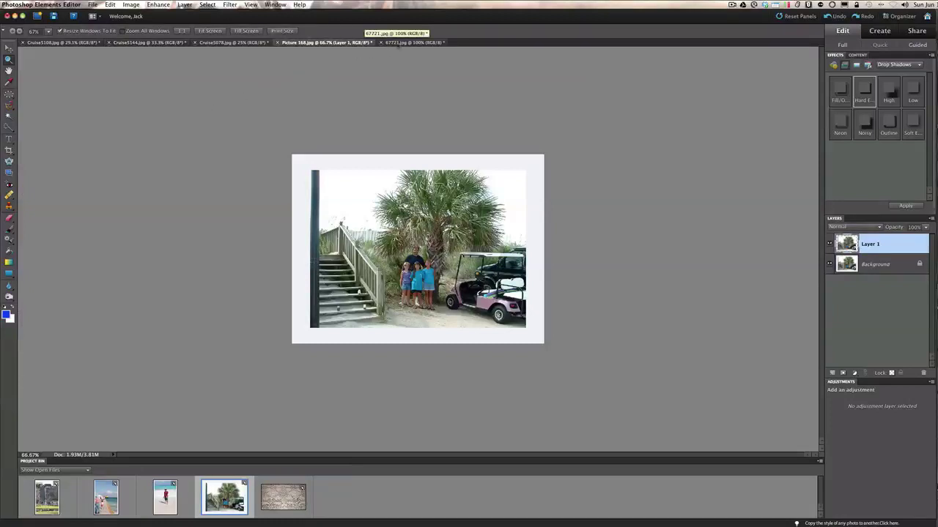
click(397, 43)
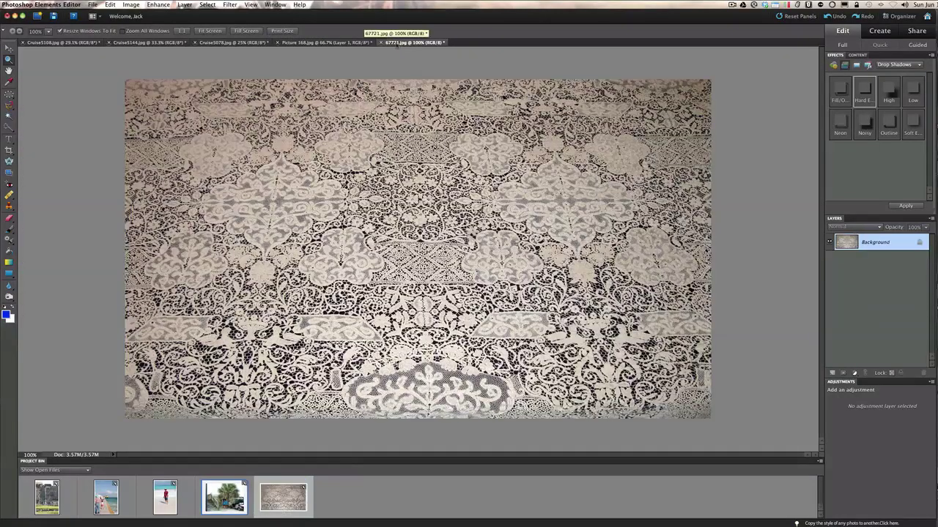
click(347, 44)
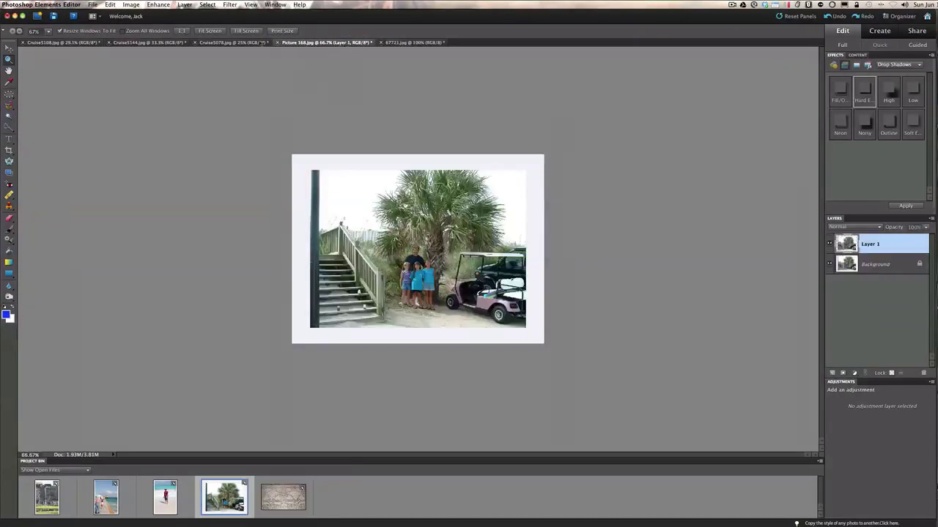
click(207, 5)
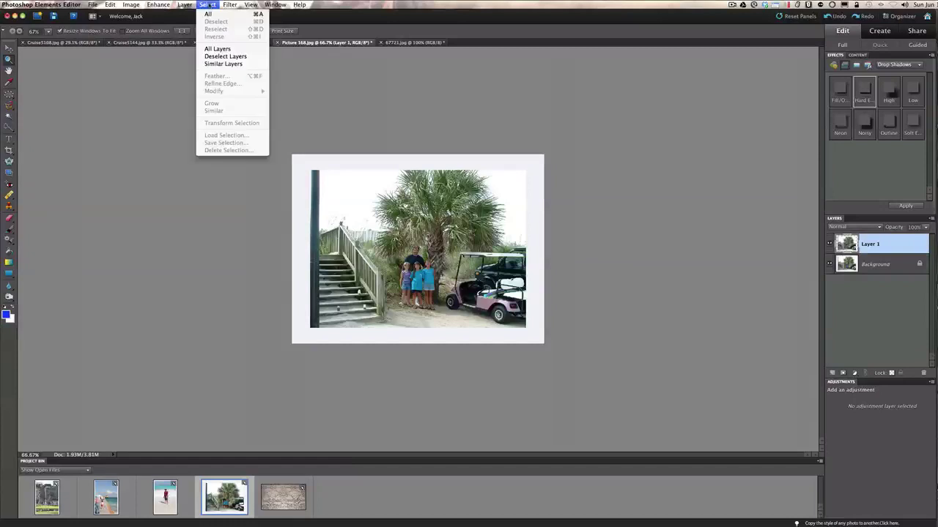
click(184, 119)
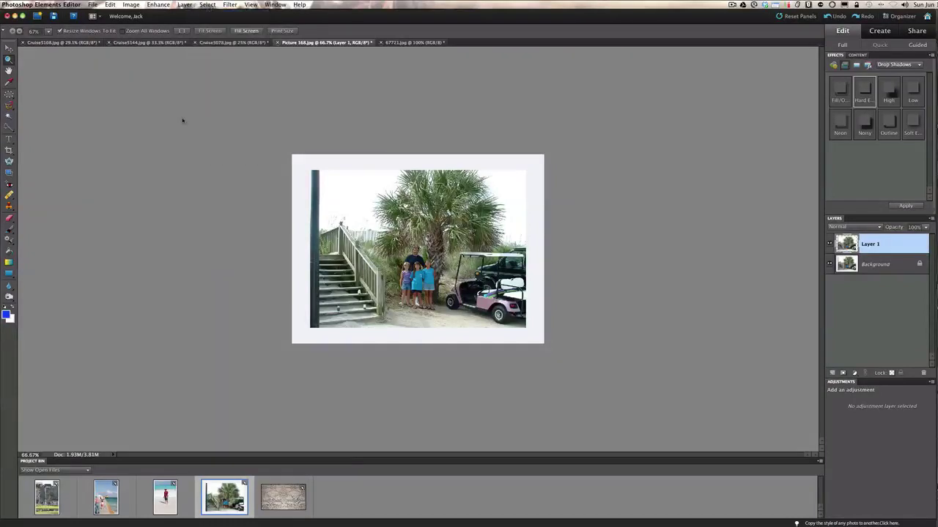
key(ctrl+a)
Bring up the lace background 67721.jpg, leaving the Edit menu unused.
click(407, 43)
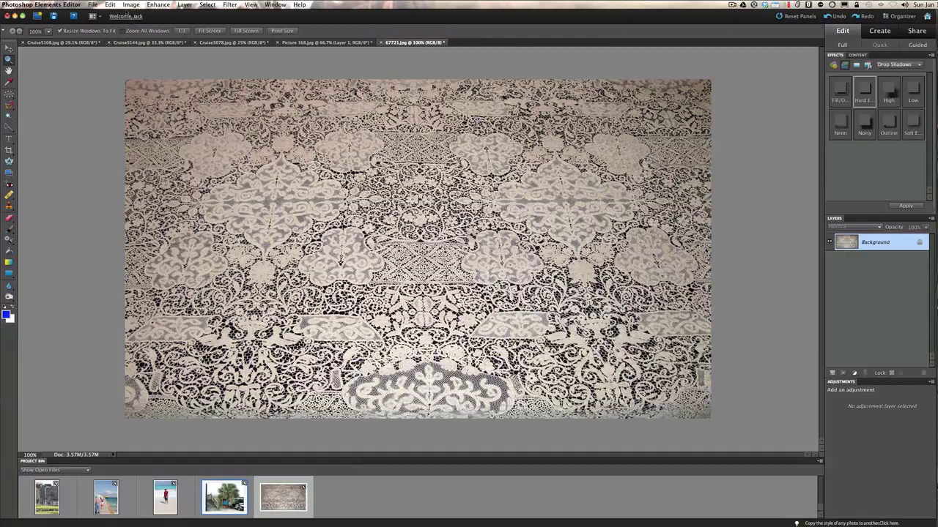
click(109, 4)
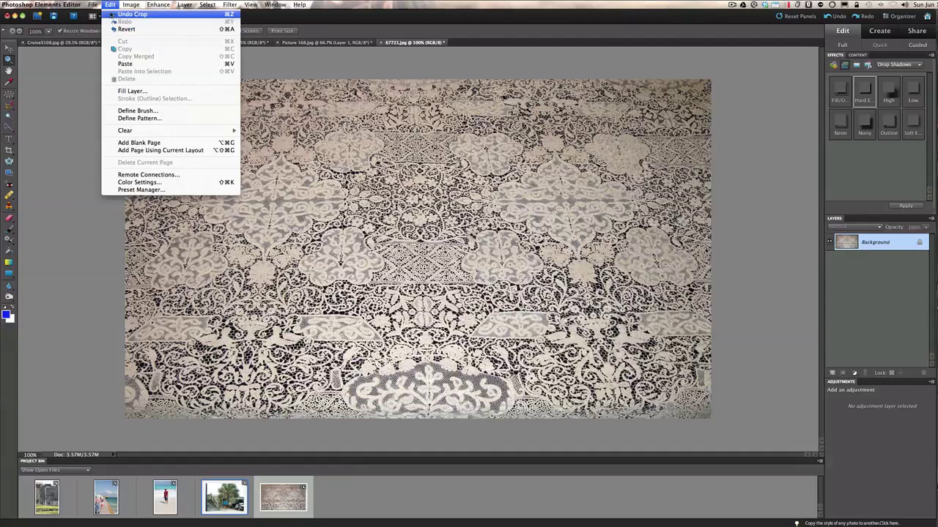
click(111, 5)
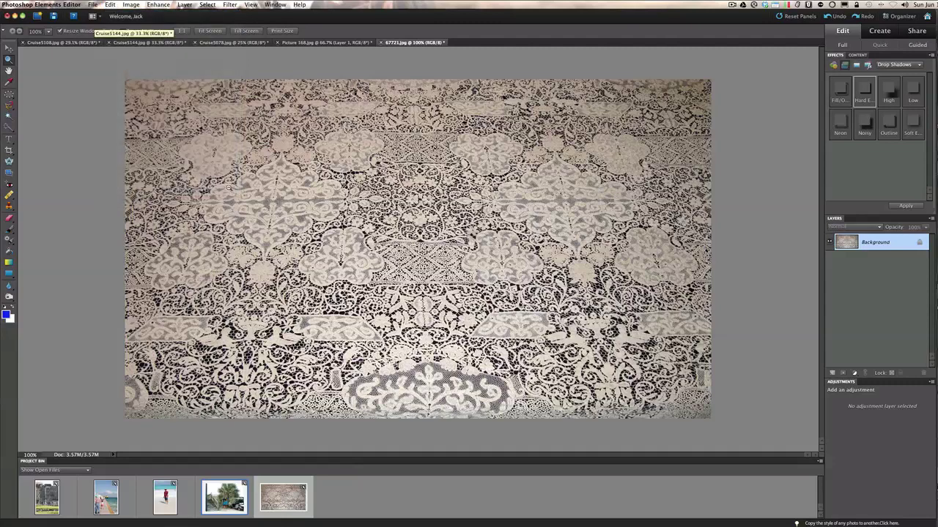
key(super+v)
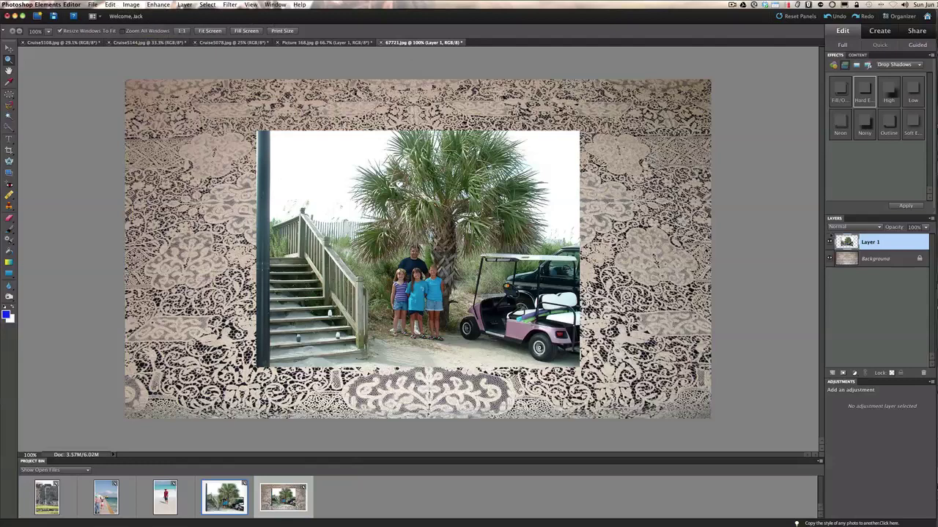
right_click(880, 243)
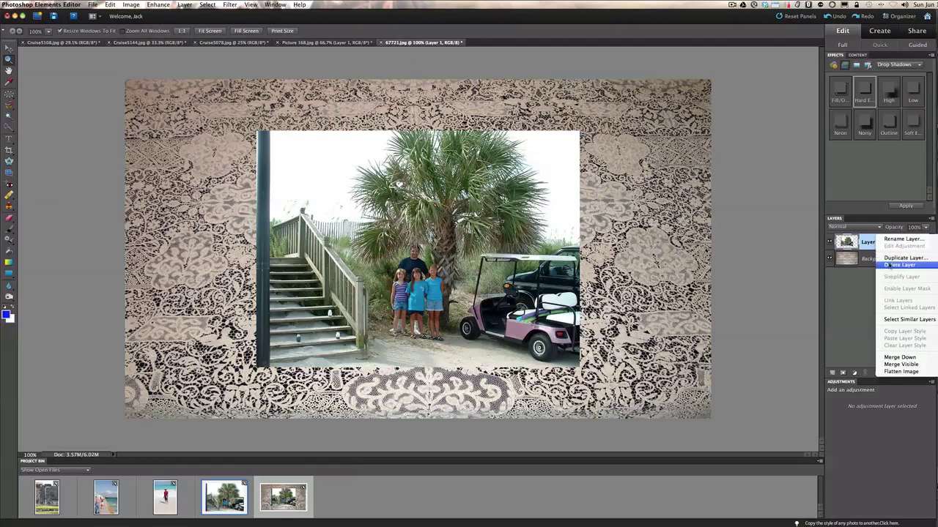
click(889, 266)
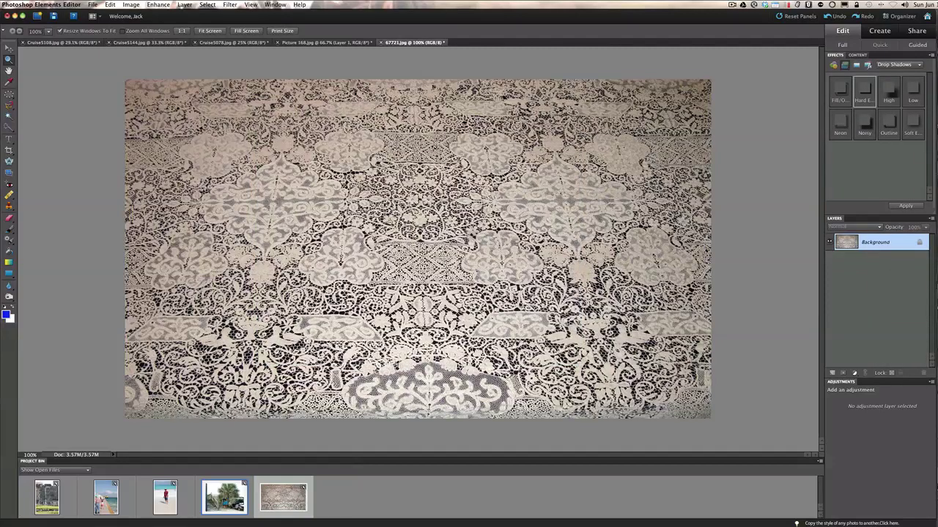
Copy Merged the bordered palm-tree photo and paste it onto the 67721.jpg lace image.
click(322, 42)
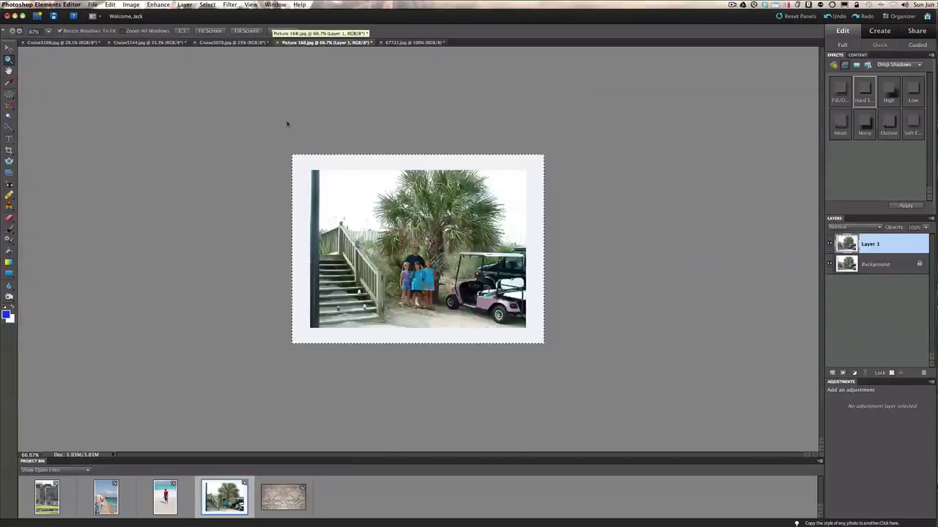
click(208, 5)
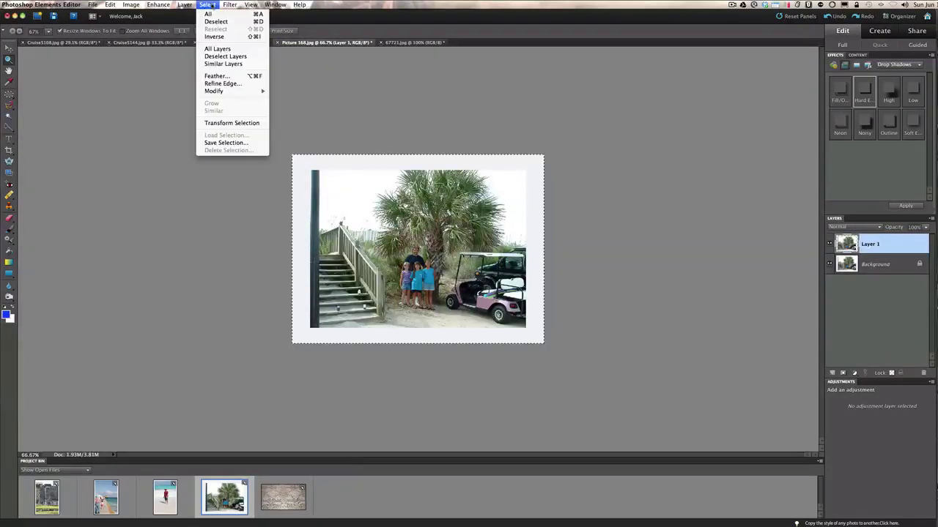
click(208, 5)
click(110, 4)
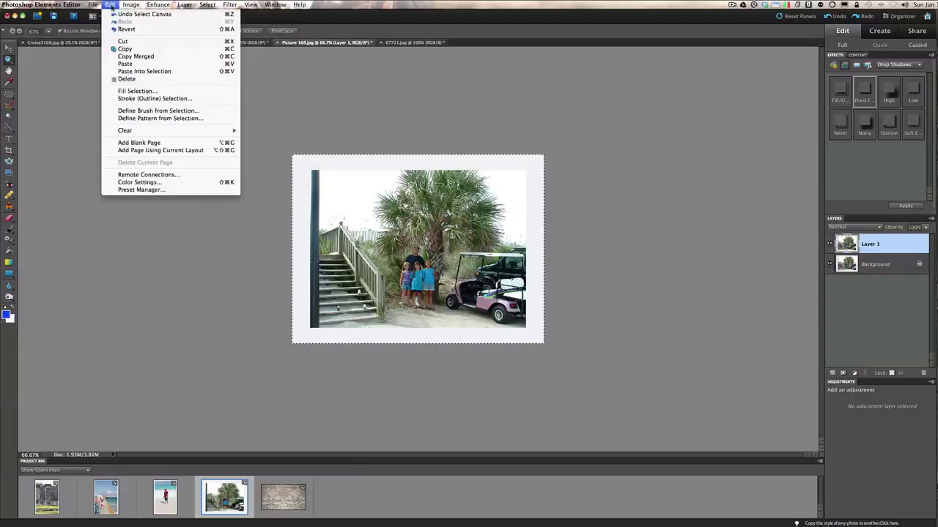
click(149, 57)
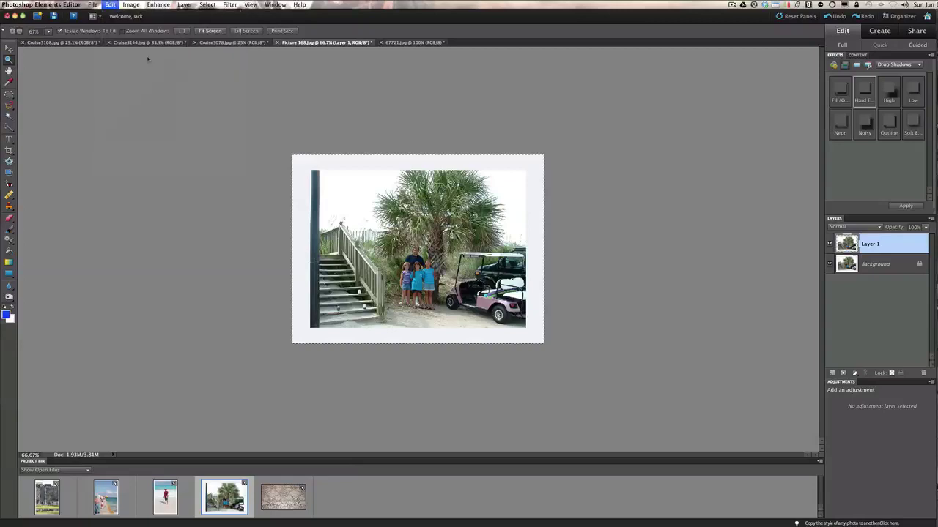
click(402, 43)
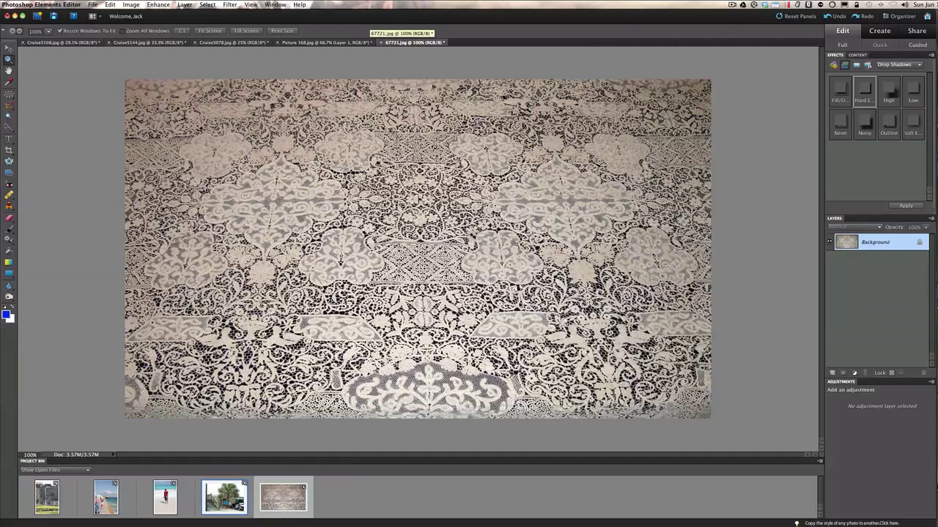
key(super+v)
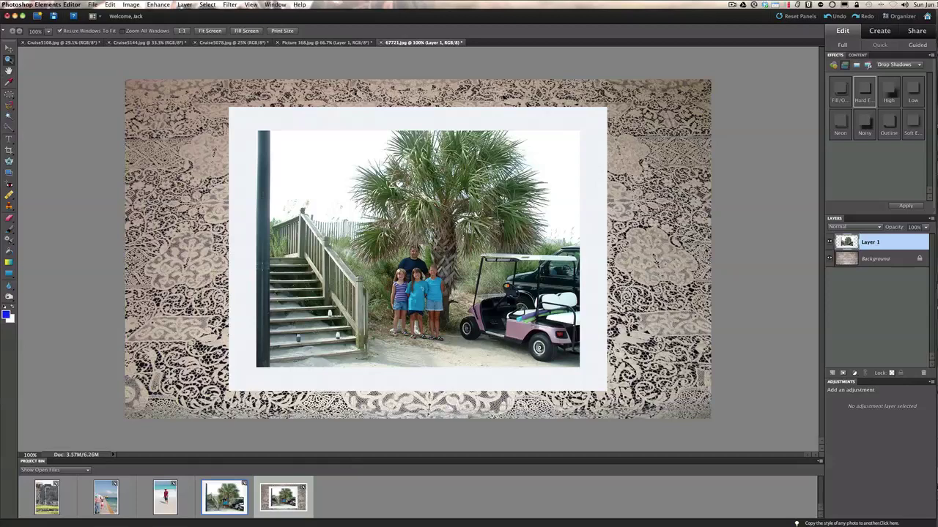
Scale the palm-tree layer to 48.1%, move it upper right, tilt 13.2°, commit, then show Cruise5078.jpg.
click(9, 48)
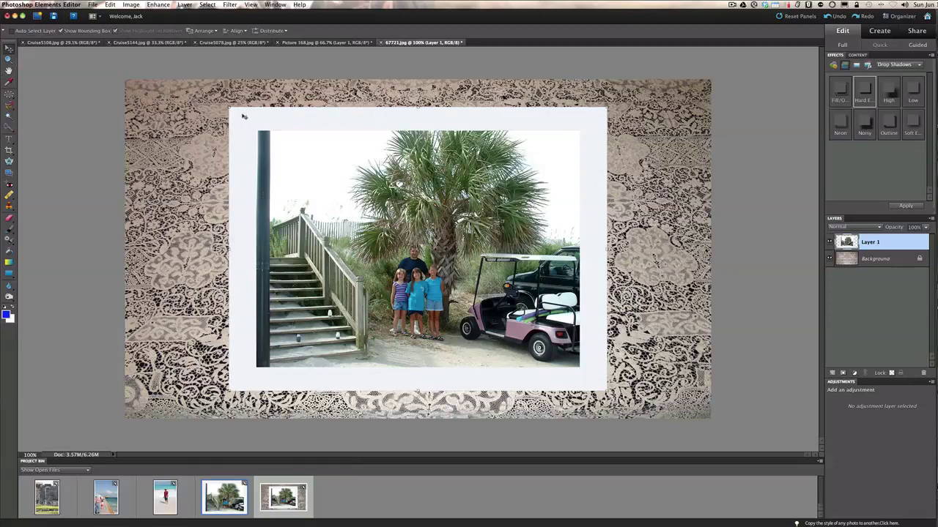
drag(234, 113, 256, 130)
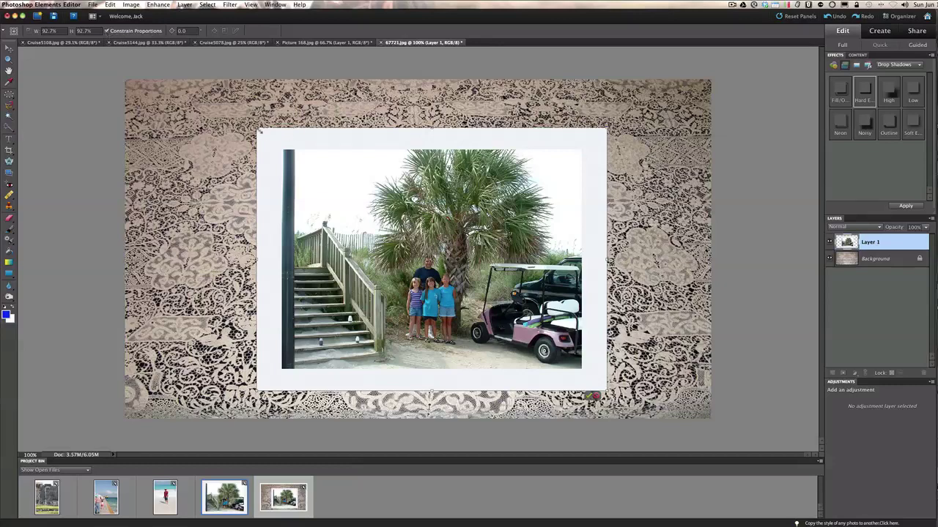
drag(258, 131, 426, 255)
drag(513, 322, 583, 174)
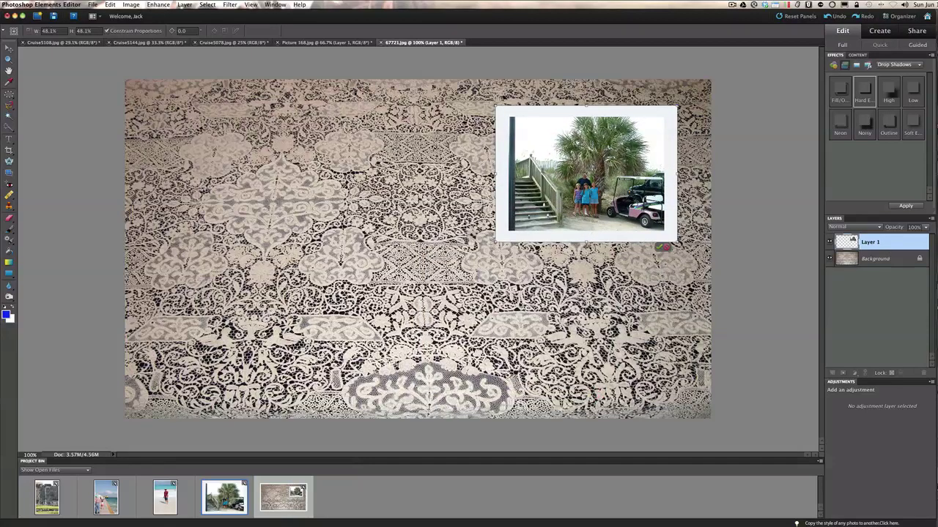
drag(673, 236, 654, 265)
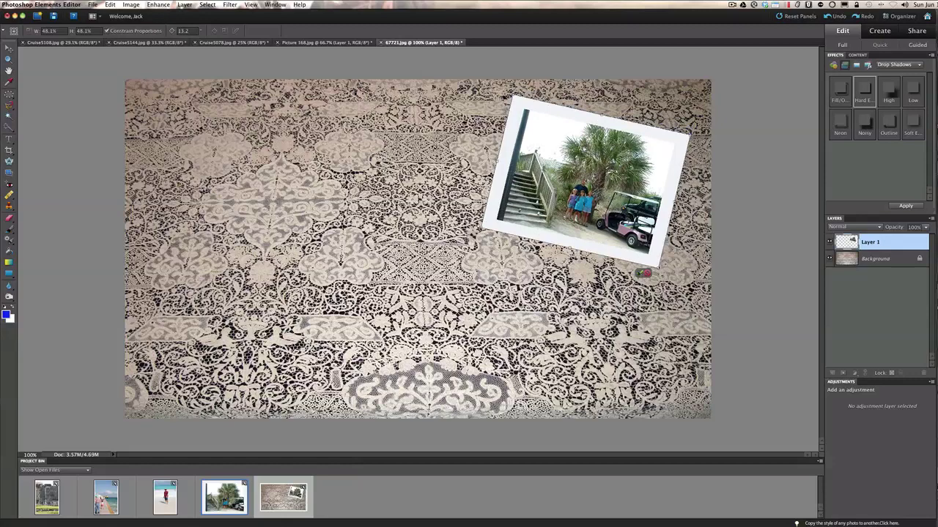
click(638, 274)
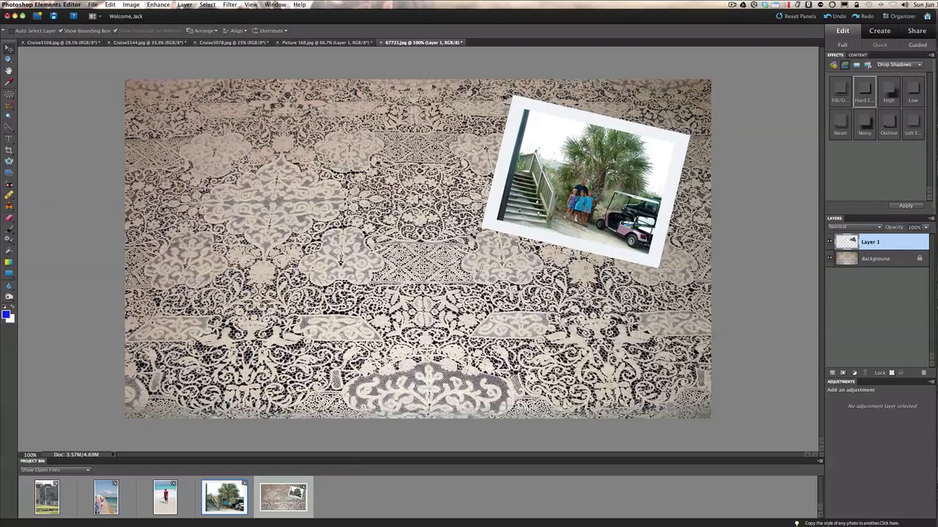
click(225, 44)
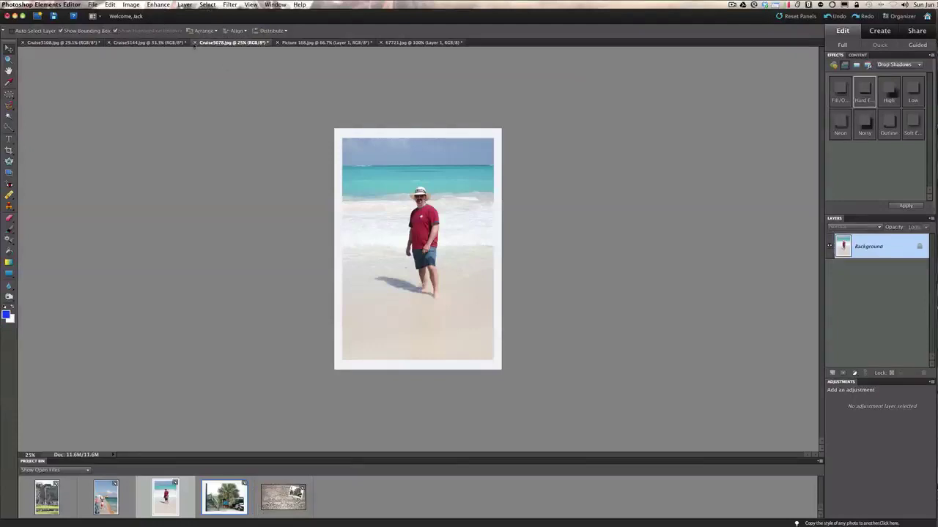
Select all of Cruise5078.jpg, copy it, and go back to the 67721.jpg collage.
key(super+a)
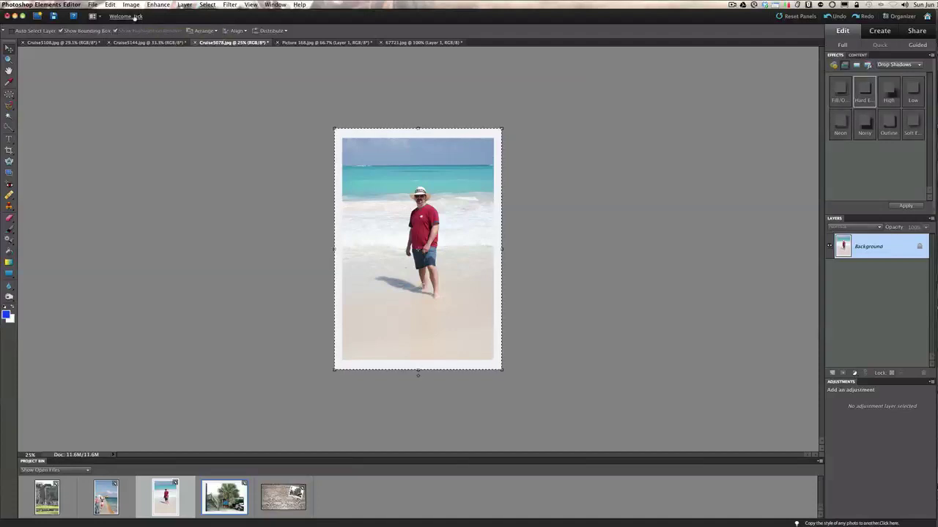
click(110, 5)
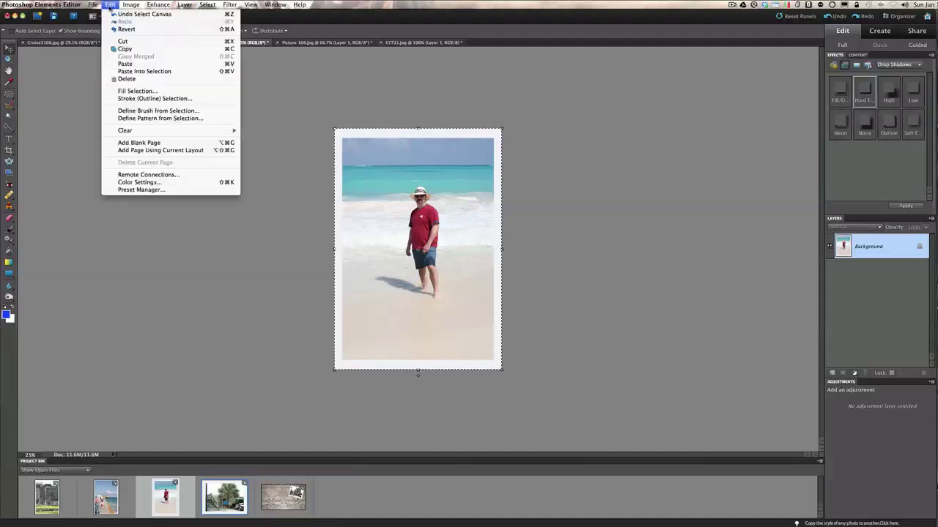
click(123, 49)
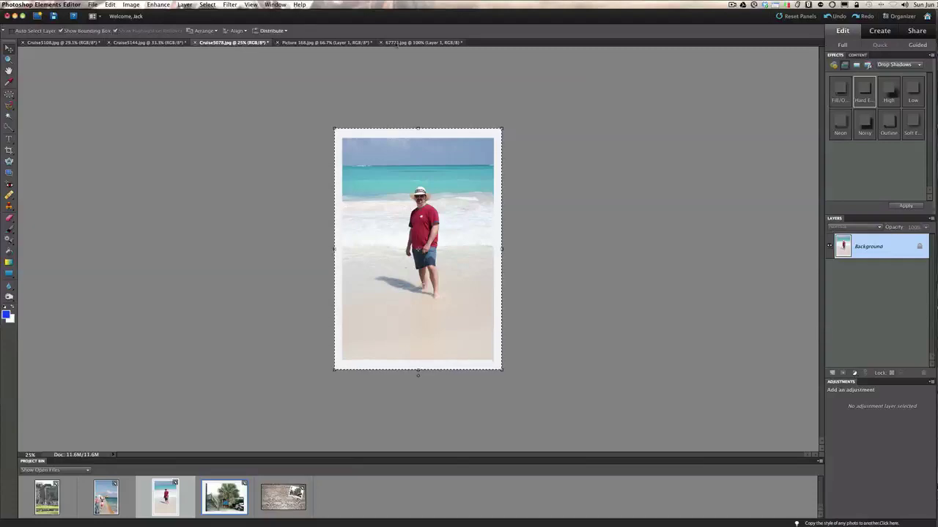
click(397, 43)
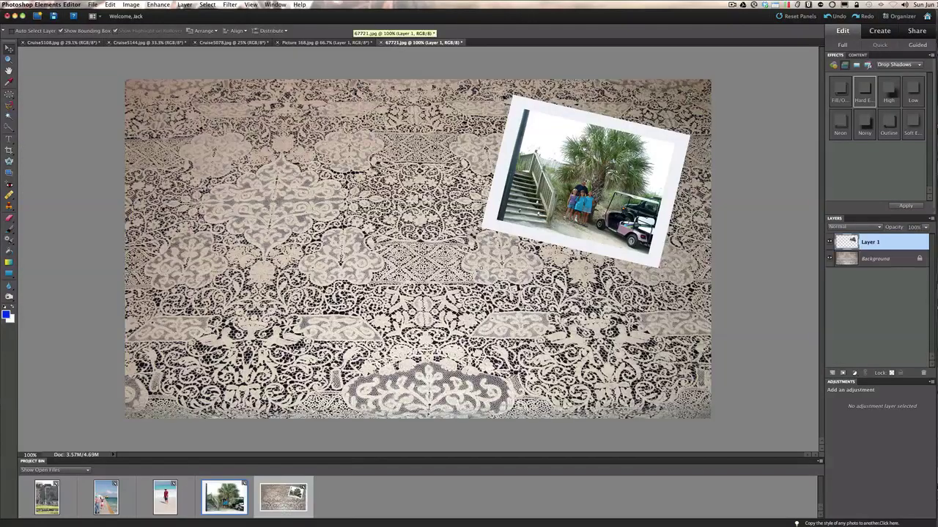
Paste the beach photo onto the lace and shrink it to about 18%.
key(super+v)
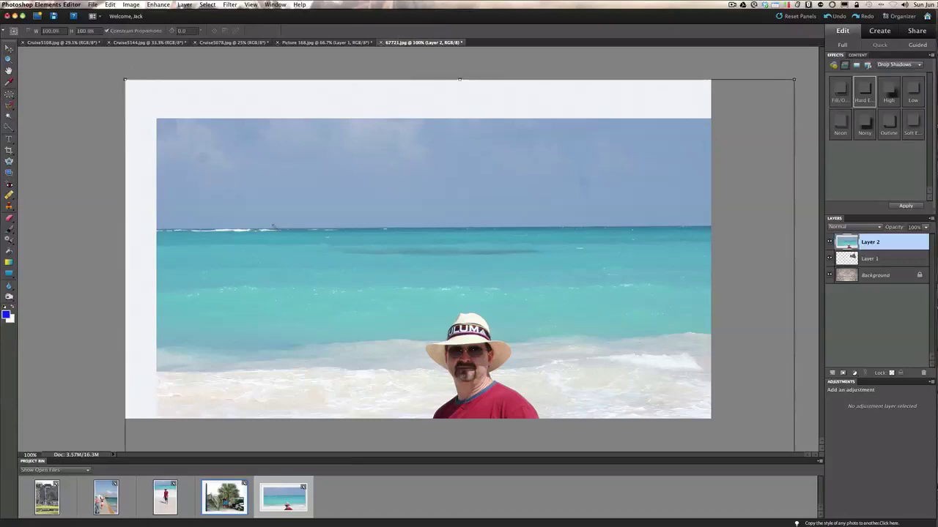
drag(135, 90, 267, 282)
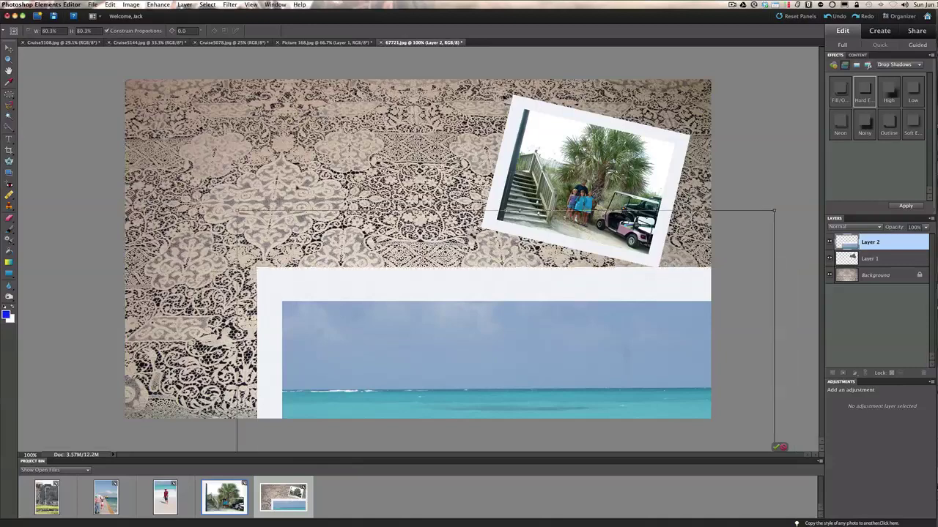
drag(337, 315, 286, 245)
drag(369, 284, 303, 168)
drag(206, 125, 288, 247)
drag(350, 271, 277, 183)
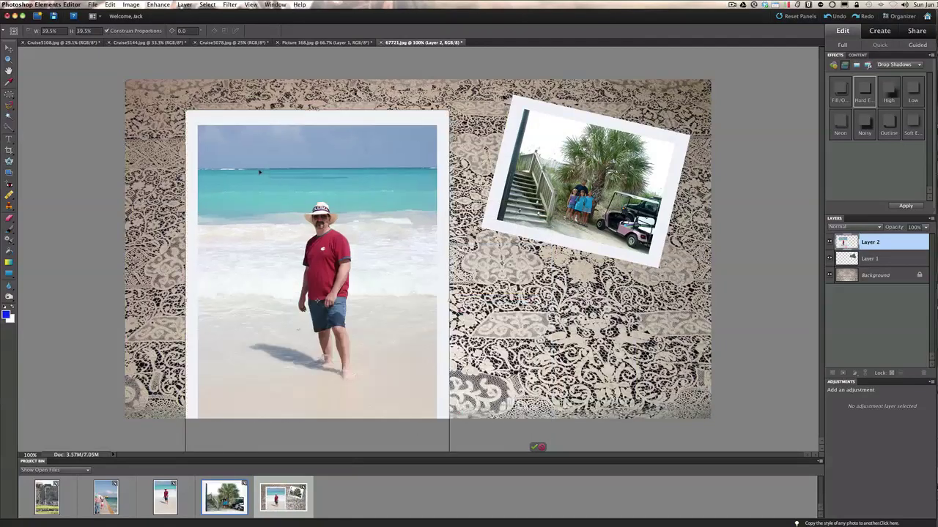
drag(187, 114, 236, 184)
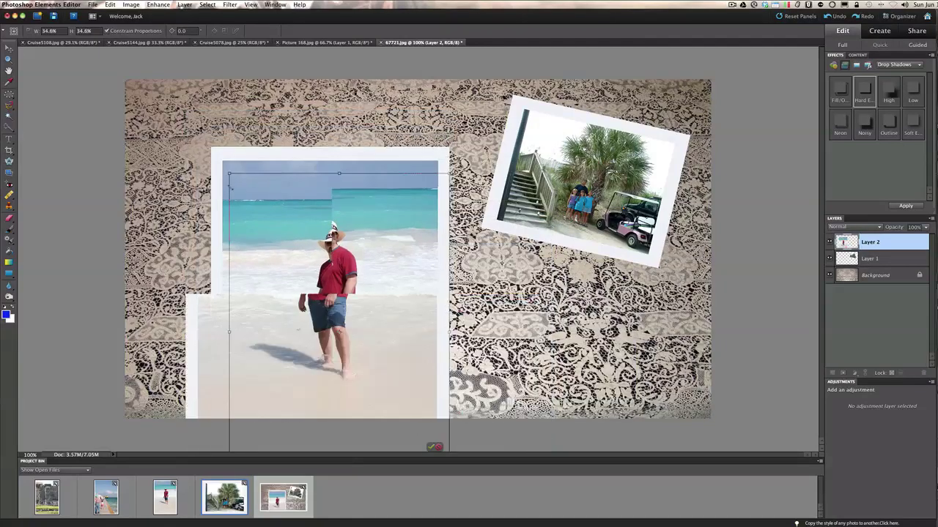
drag(300, 259, 278, 195)
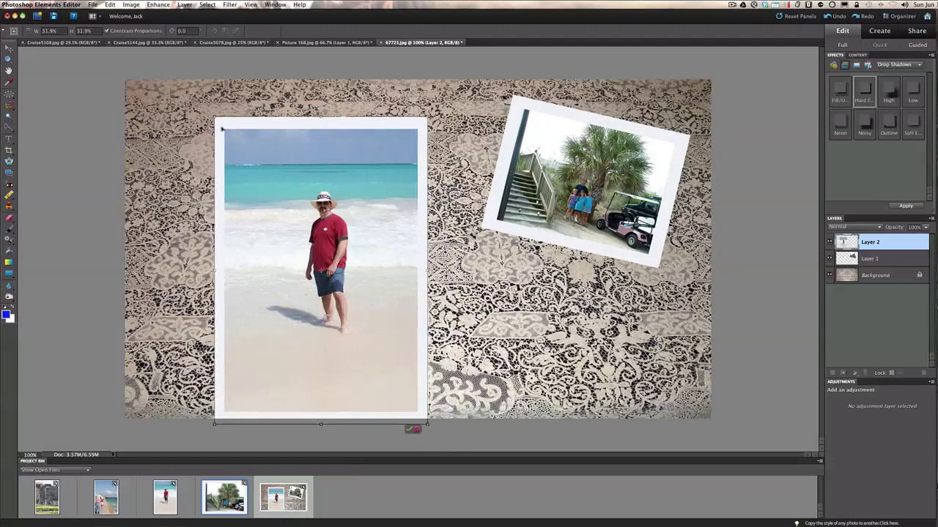
drag(217, 121, 296, 235)
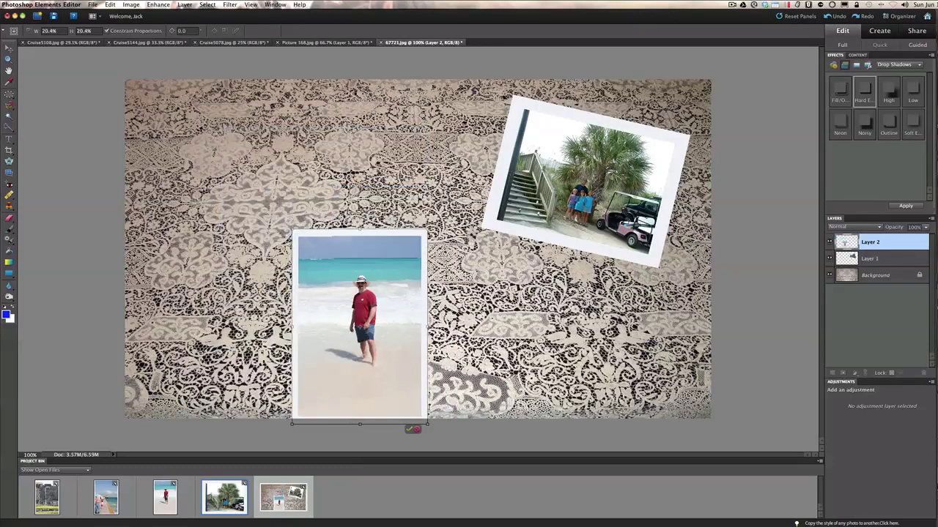
drag(336, 286, 244, 167)
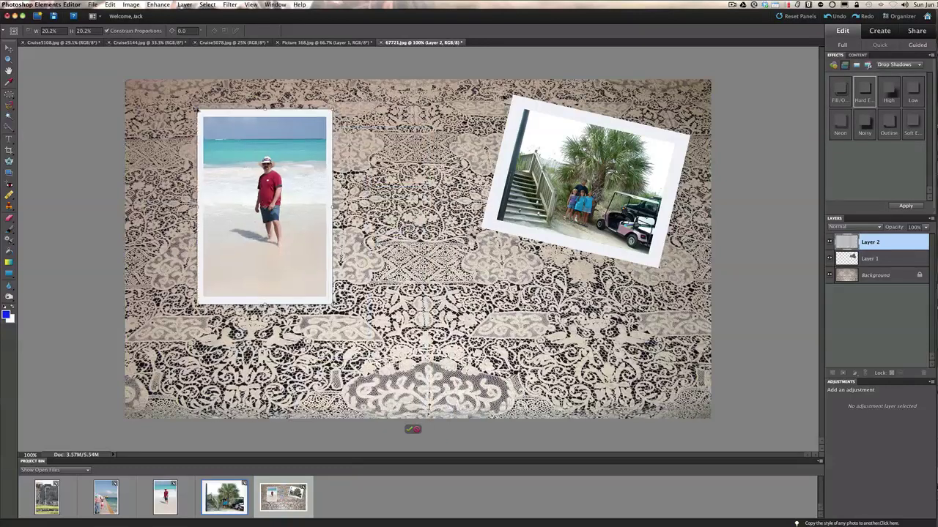
drag(199, 110, 231, 162)
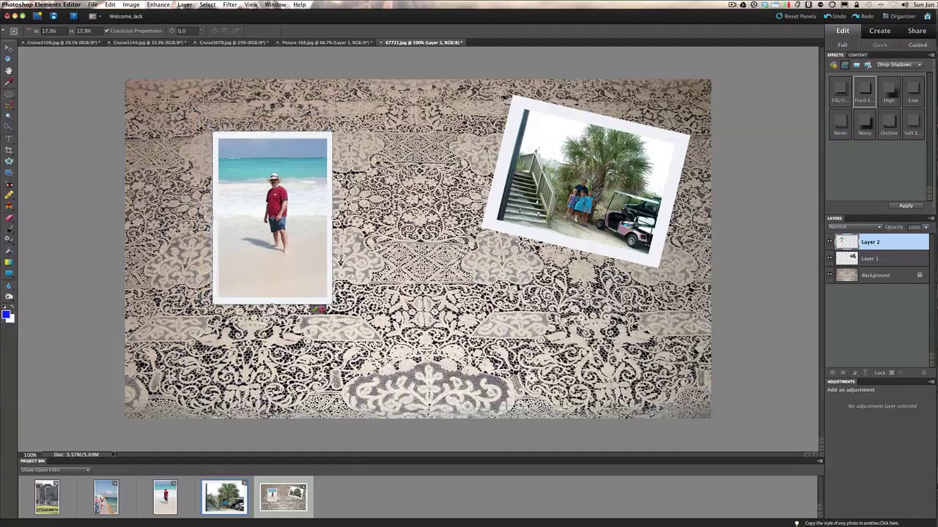
Tilt the beach photo 15.6°, move it to the upper-left, and commit the transform.
drag(317, 309, 295, 323)
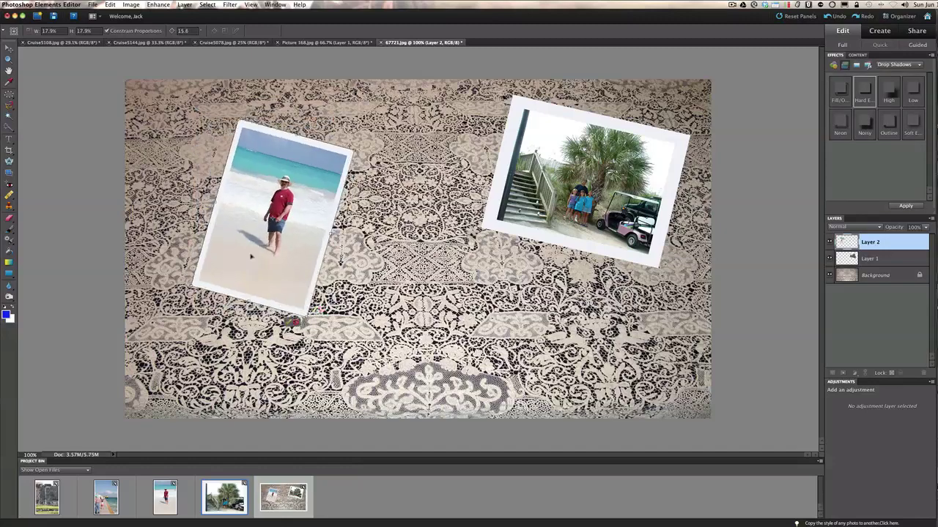
drag(252, 256, 209, 201)
key(Return)
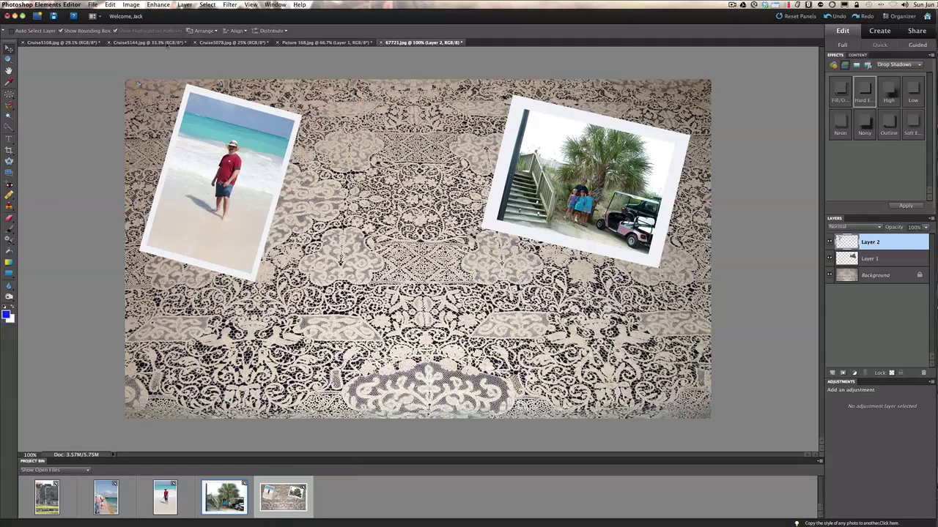
Select all of the Cruise5144.jpg pier photo, copy it, and switch back to 67721.jpg.
click(168, 42)
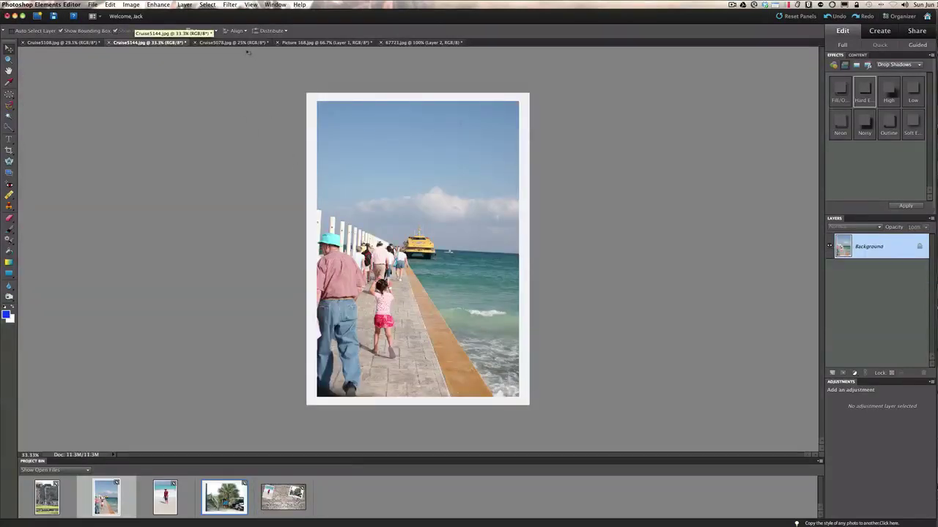
key(super+a)
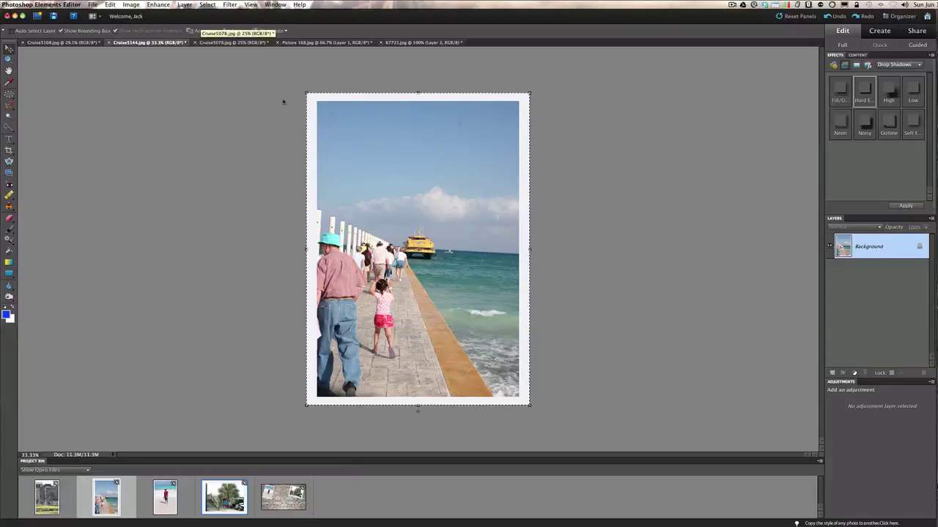
click(110, 4)
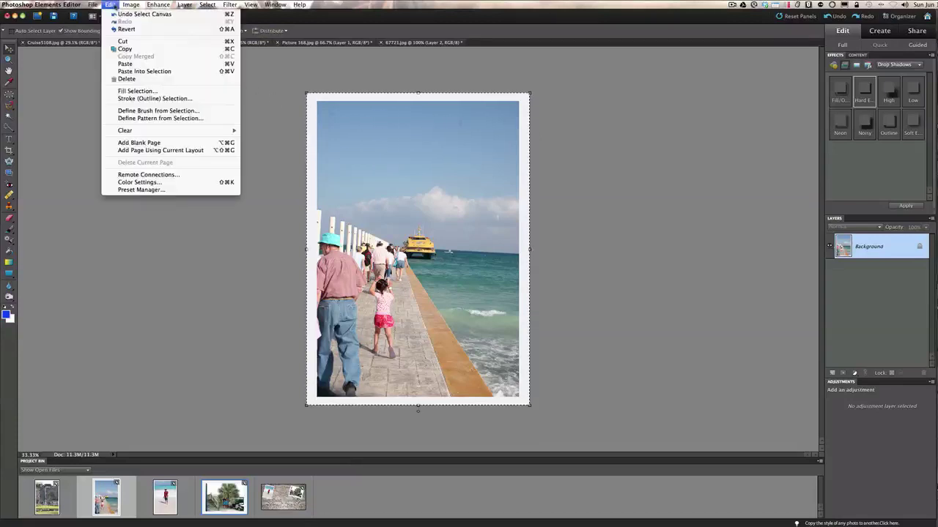
click(115, 49)
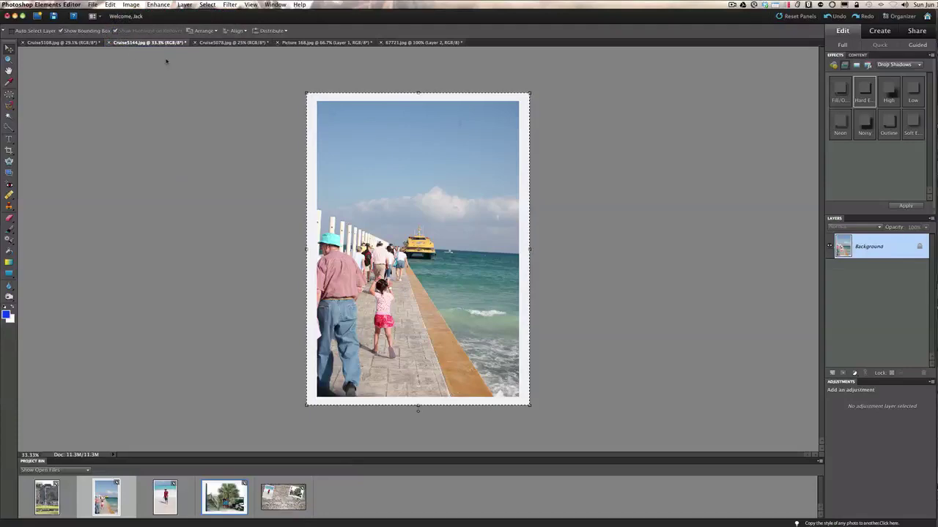
click(425, 42)
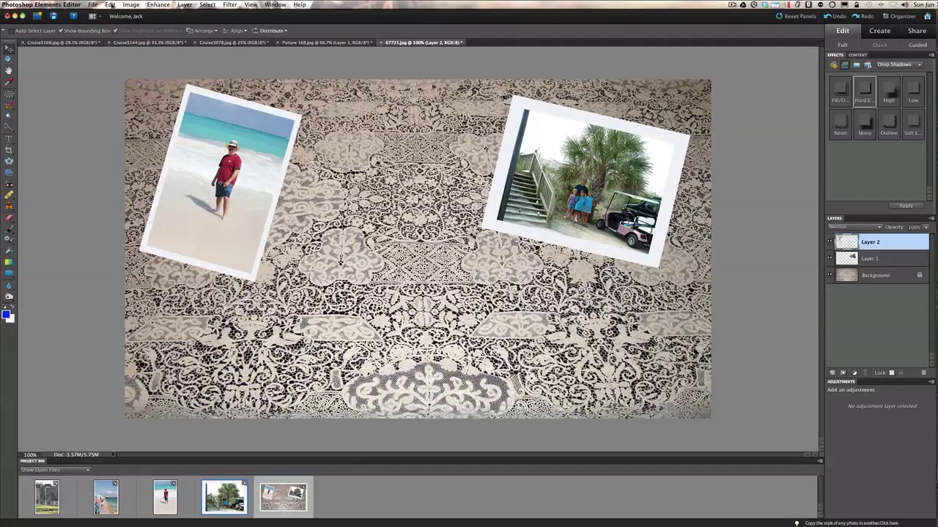
Paste the pier photo as Layer 3 and shrink it to about half size.
click(110, 5)
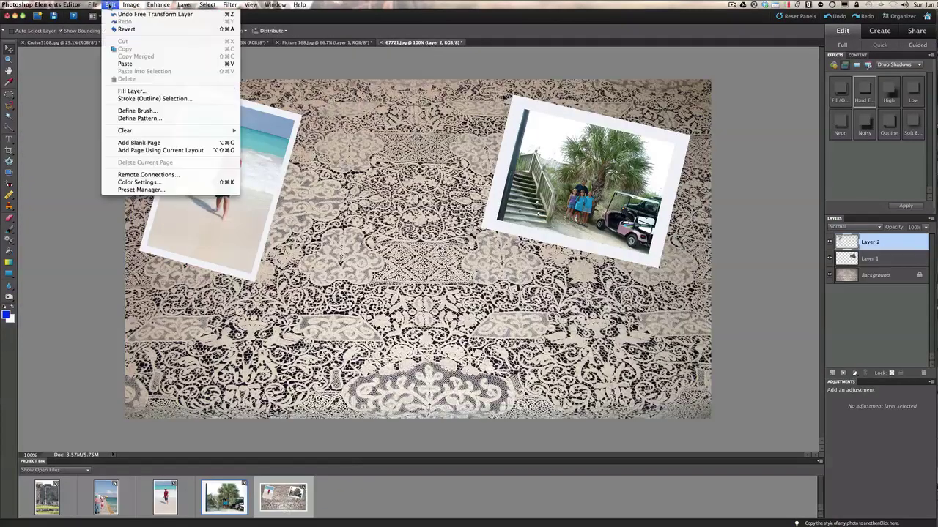
click(125, 64)
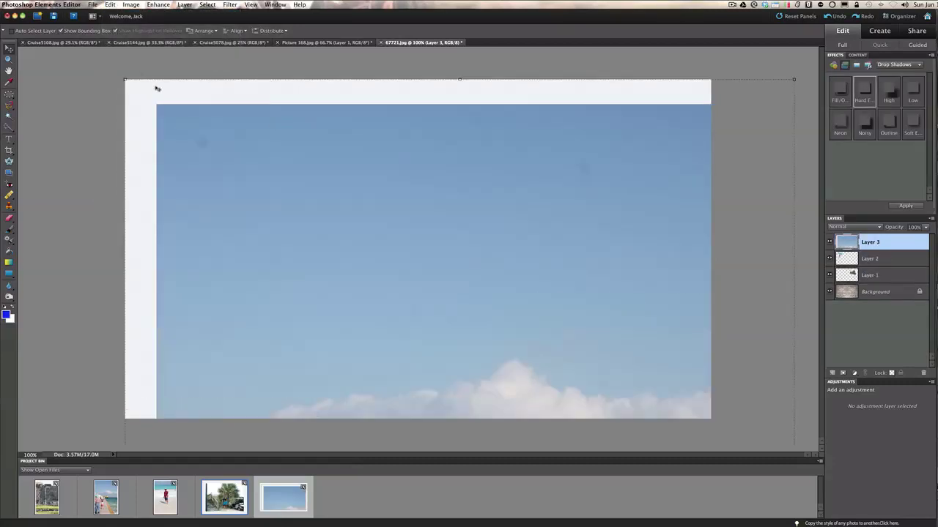
drag(126, 79, 310, 339)
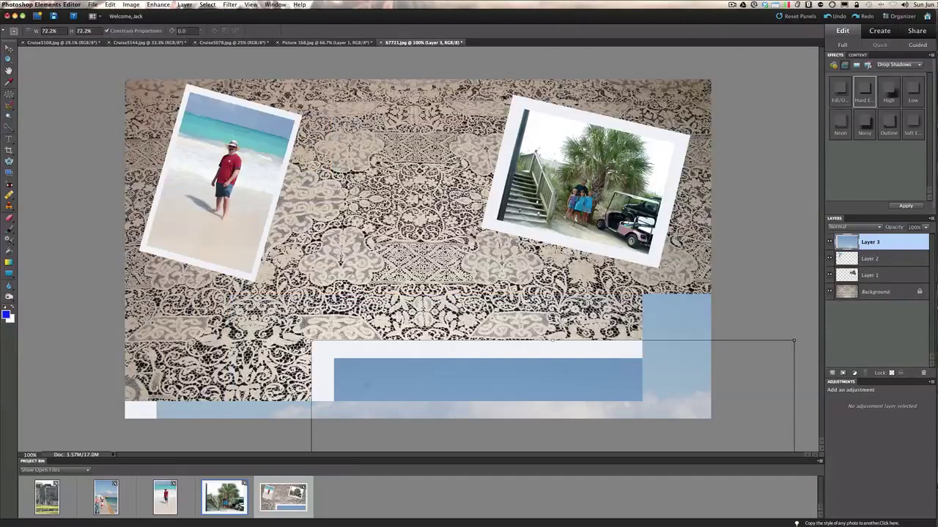
drag(413, 356, 322, 164)
drag(220, 148, 199, 101)
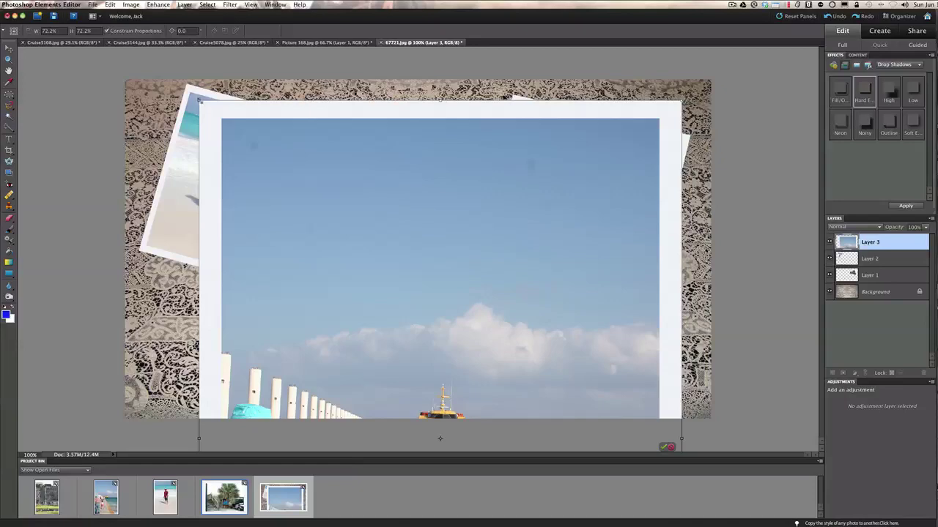
drag(199, 102, 356, 320)
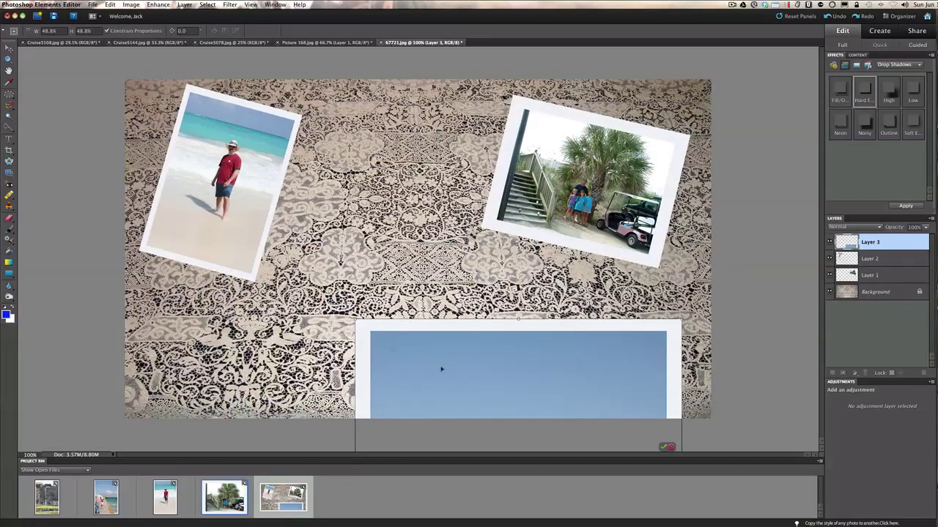
drag(442, 369, 270, 106)
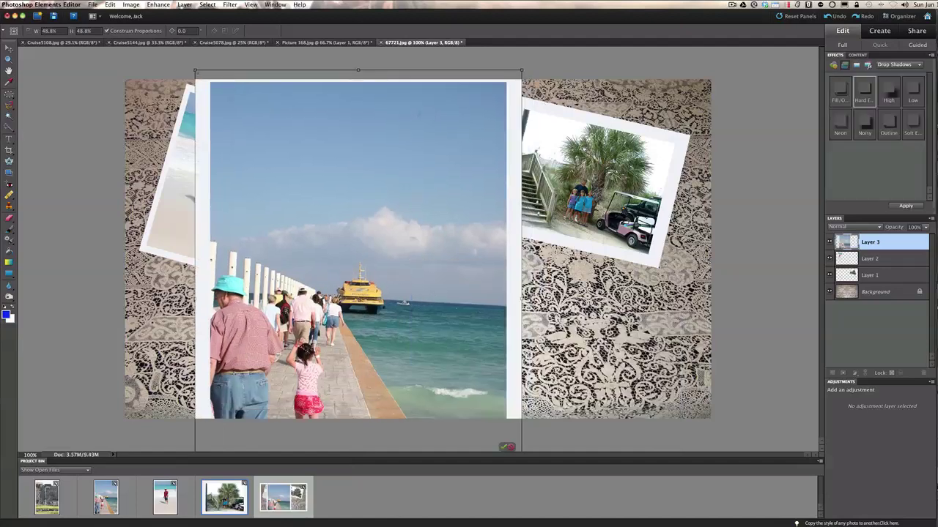
Scale the pier photo down to 16.2% and move it below the palm tree photo.
drag(195, 71, 289, 194)
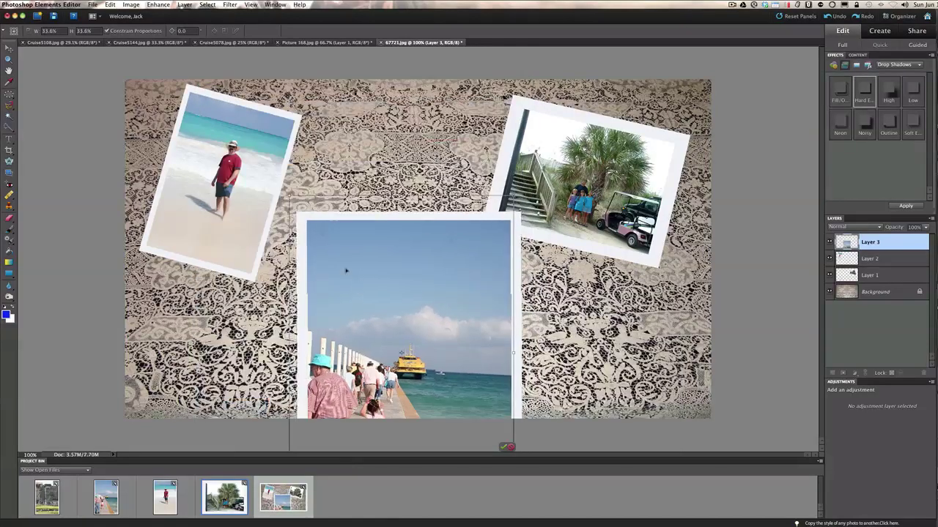
drag(346, 271, 306, 189)
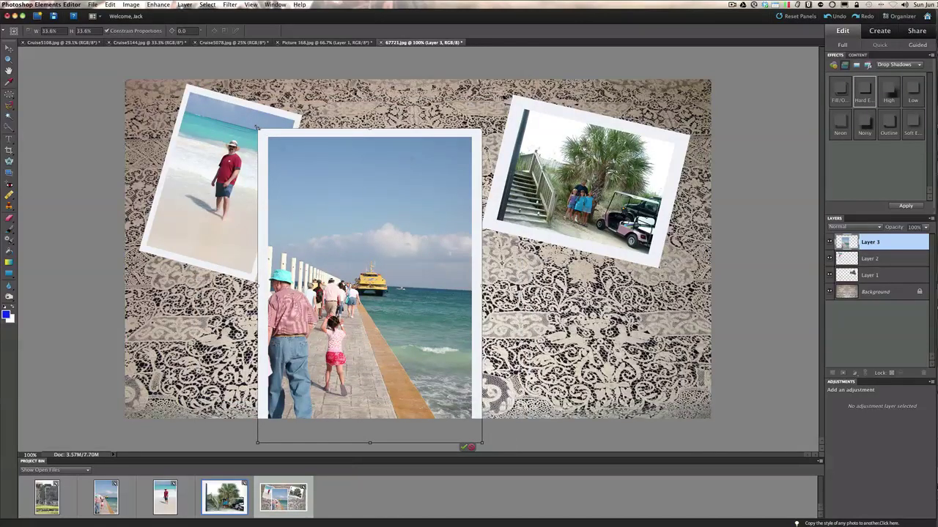
drag(257, 126, 352, 262)
drag(382, 293, 348, 199)
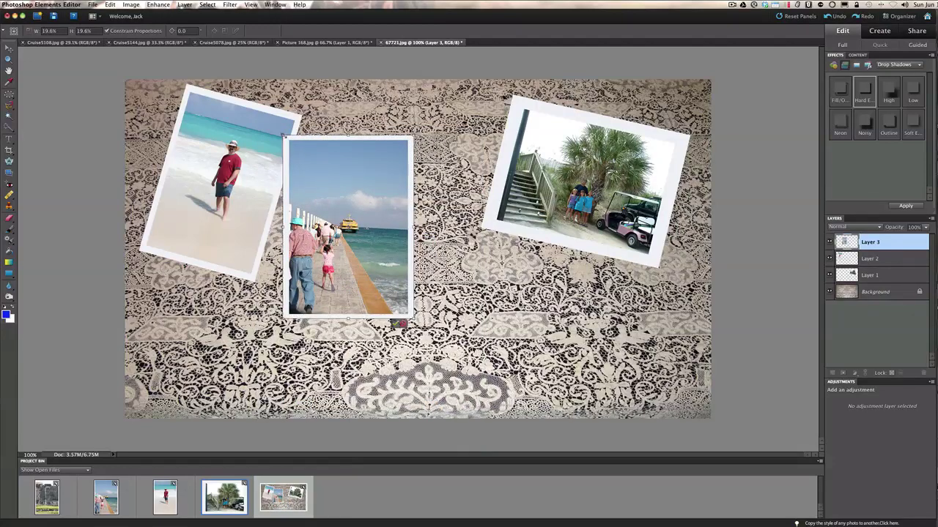
drag(284, 136, 334, 190)
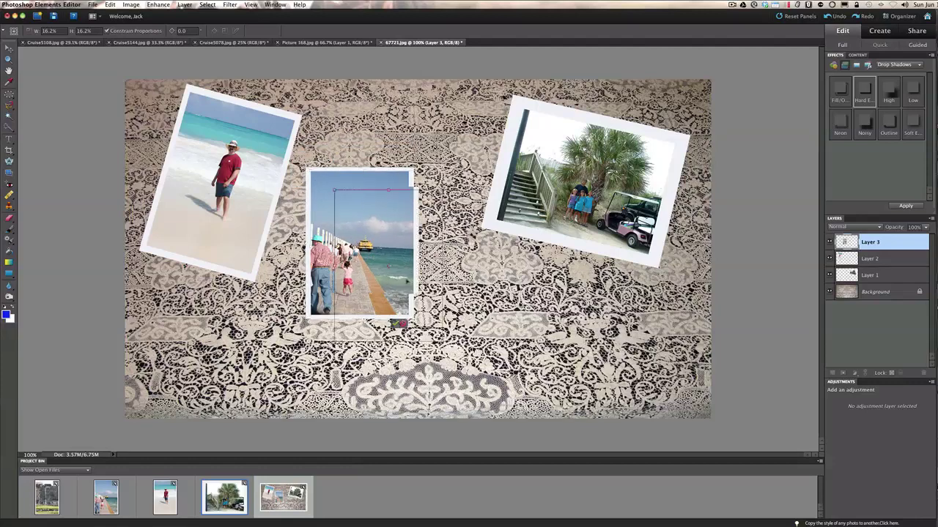
drag(359, 242, 533, 321)
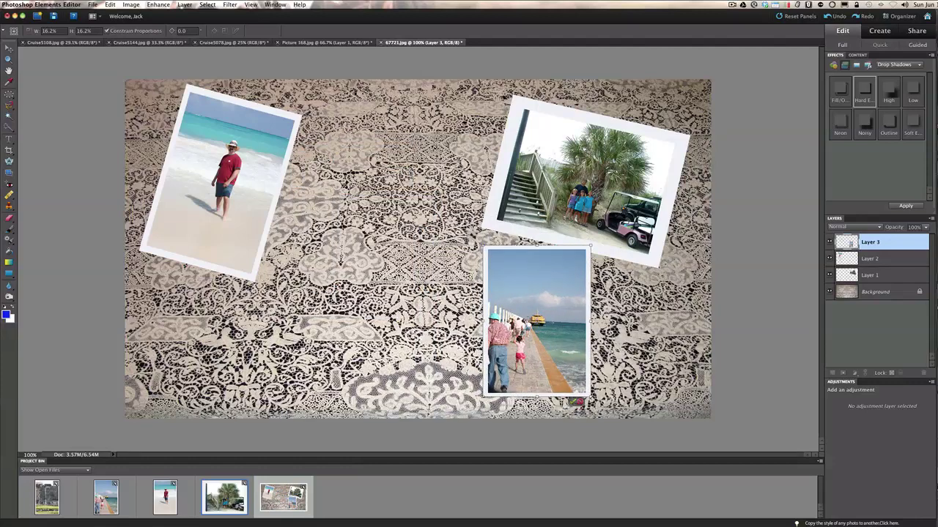
Rotate the pier photo to -19.7°, shift it slightly left, and commit the transform.
drag(578, 402, 520, 414)
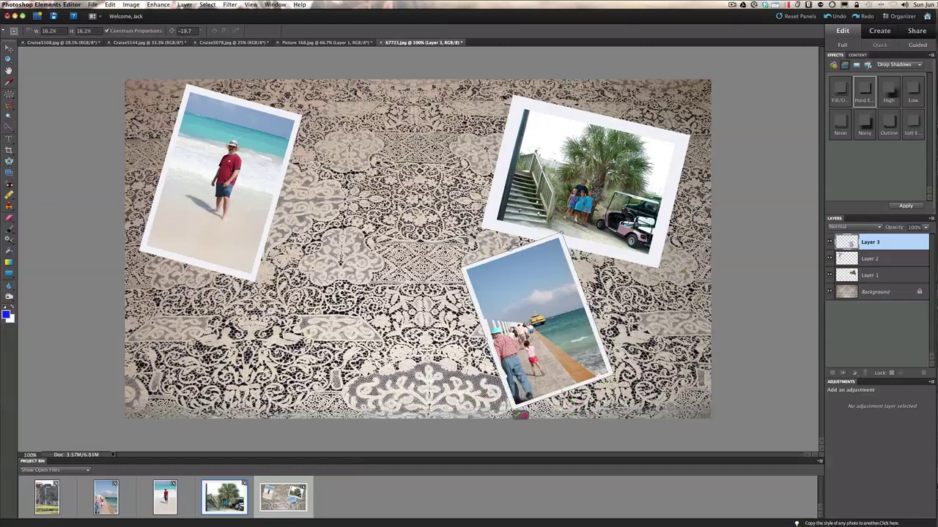
drag(565, 306, 548, 302)
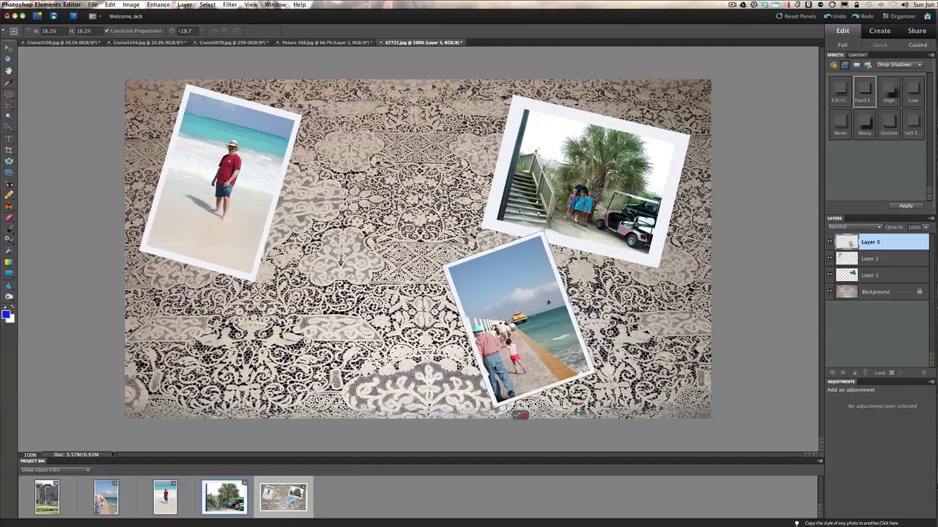
click(501, 414)
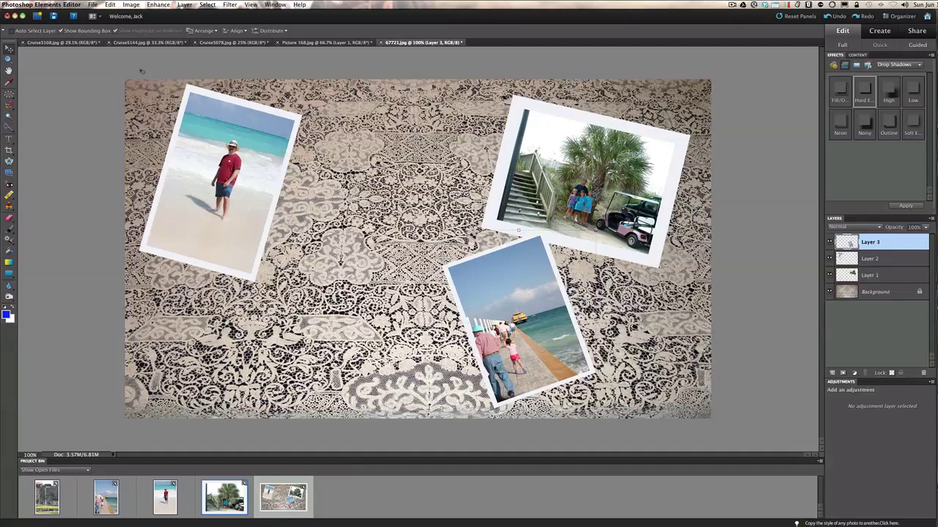
Select all of the Cruise5108.jpg ruins photo, then return to the 67721.jpg collage.
click(82, 44)
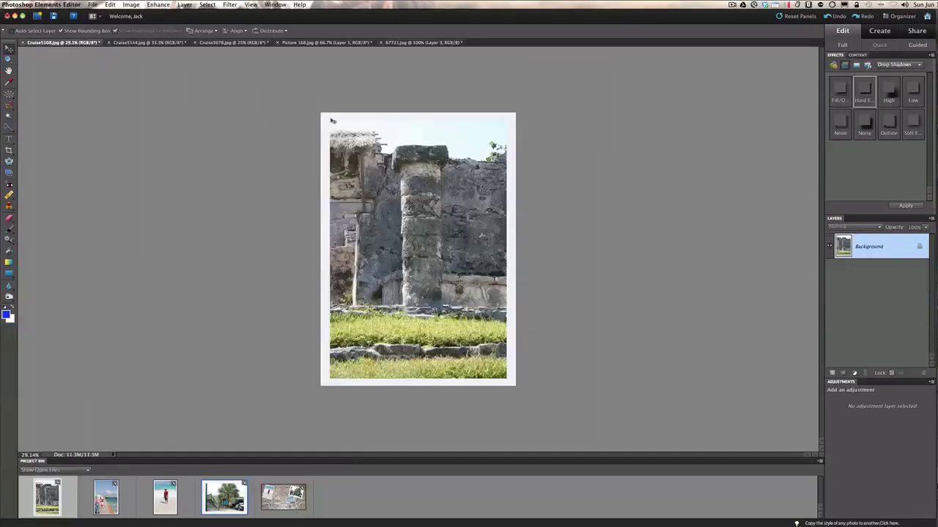
click(208, 6)
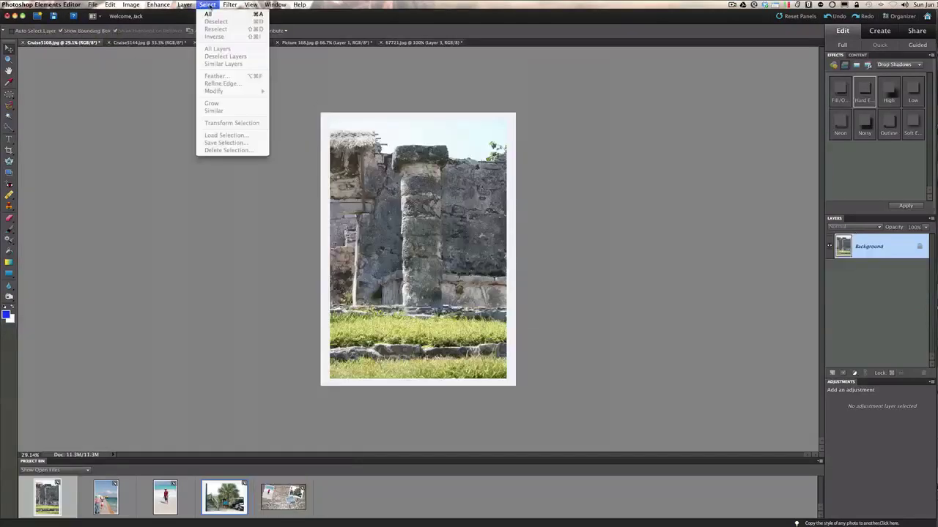
click(209, 15)
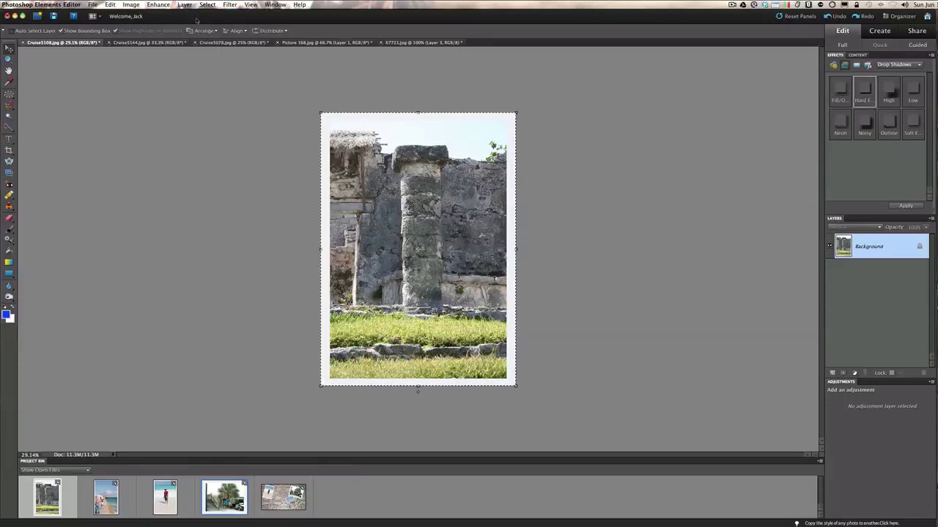
click(412, 43)
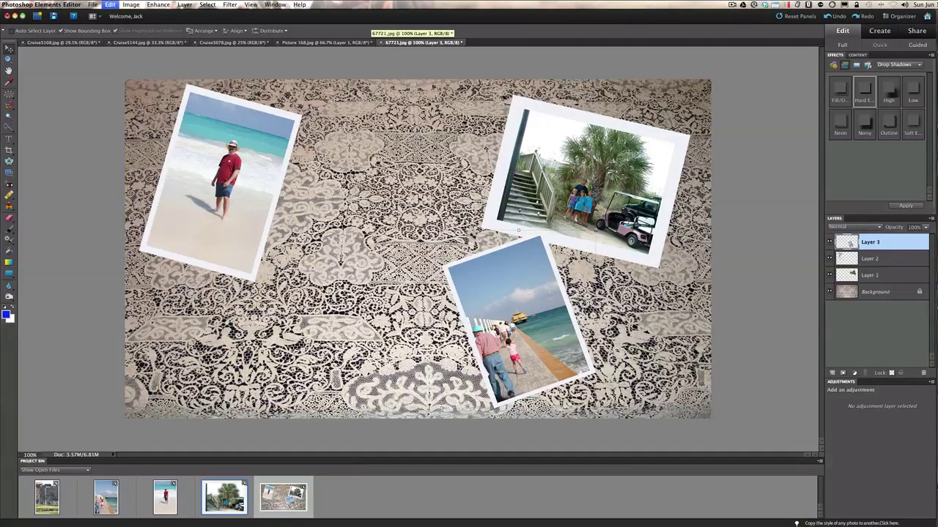
Paste the ruins photo as Layer 4, scale it to 18.6%, and move it toward the collage centre.
key(super+v)
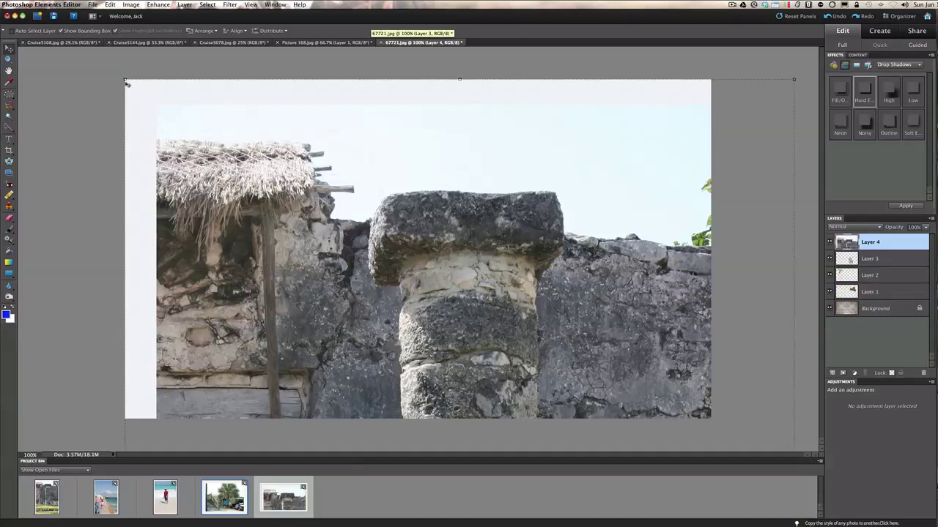
drag(124, 80, 279, 296)
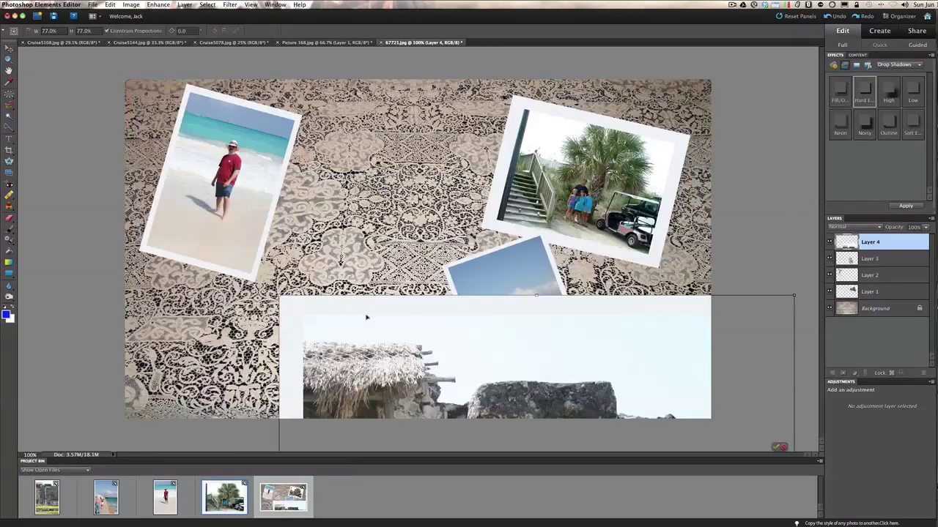
drag(373, 314, 278, 212)
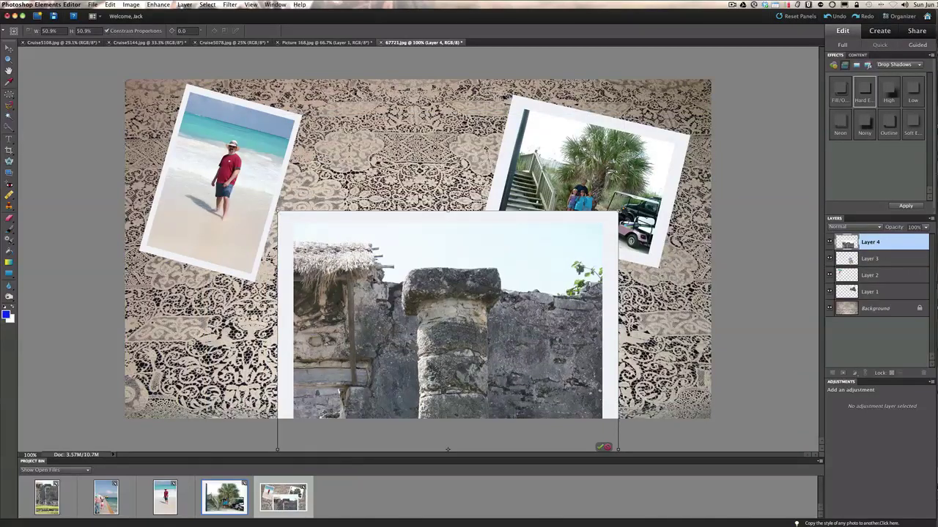
drag(377, 282, 342, 204)
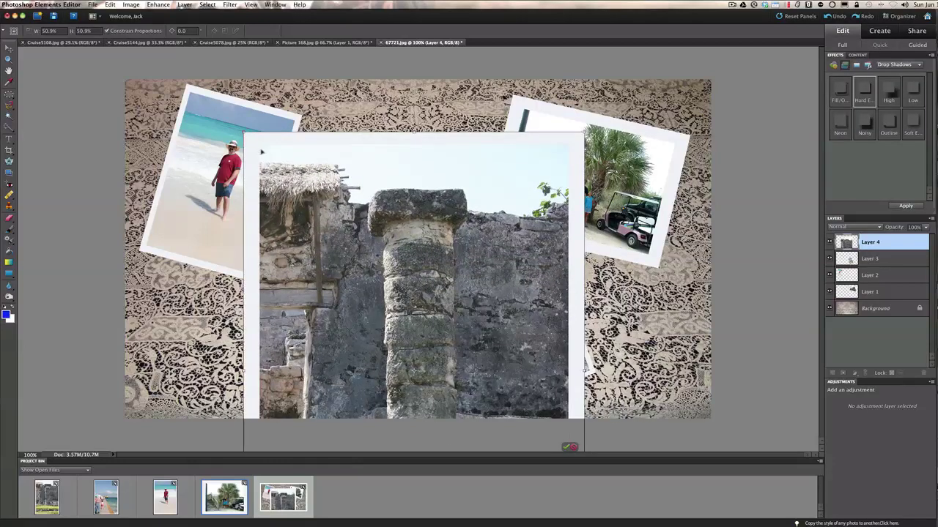
drag(244, 134, 332, 198)
drag(293, 168, 334, 228)
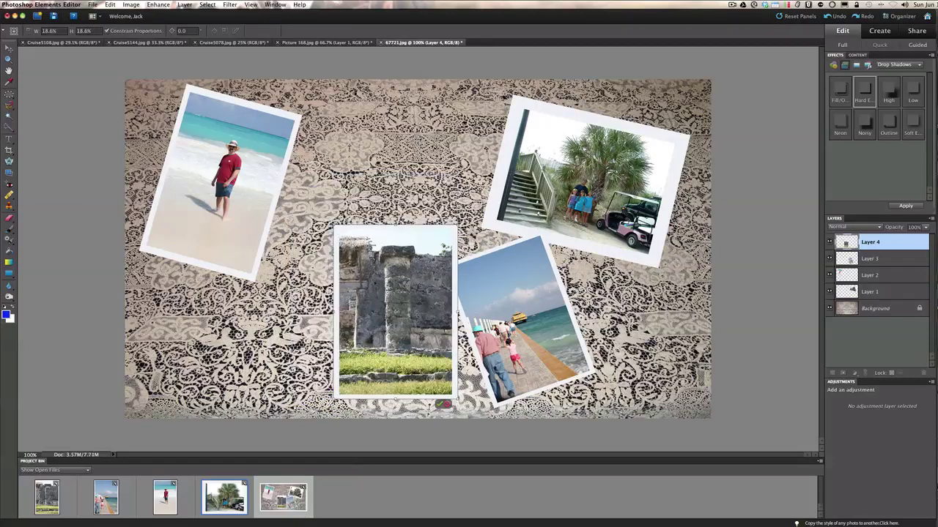
drag(439, 311, 409, 248)
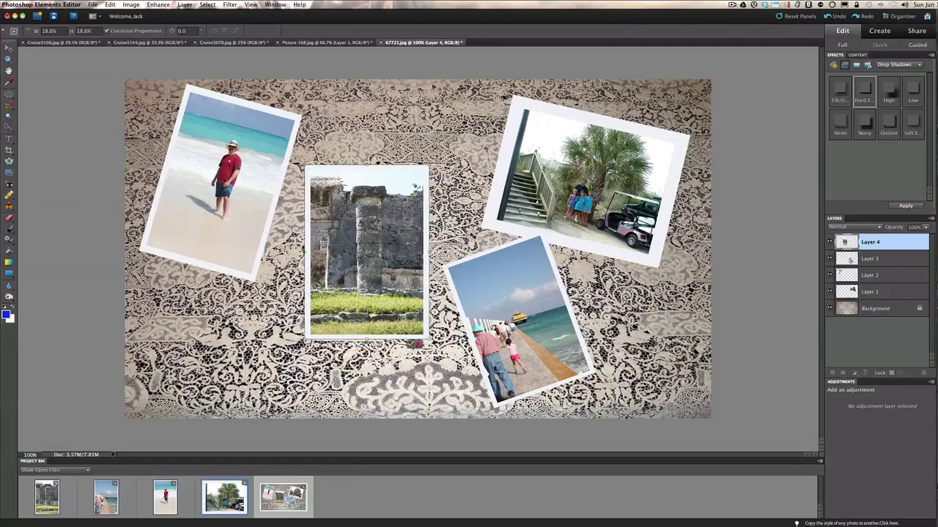
Tilt the ruins photo to -11.5°, nudge it upward with arrow keys, and commit.
drag(426, 339, 444, 321)
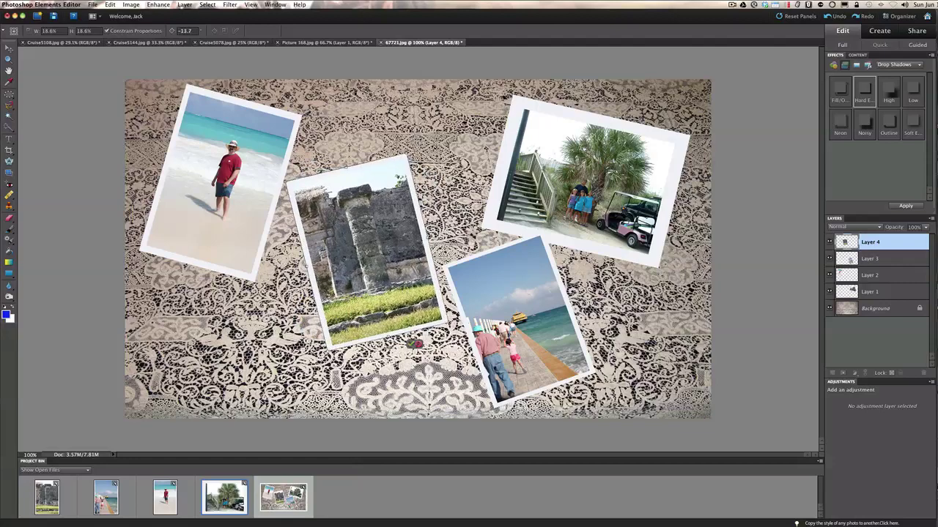
drag(415, 343, 333, 354)
key(Up)
key(Up)
key(Up)
key(Up)
key(Up)
key(Up)
key(Up)
key(Up)
key(Up)
key(Up)
key(Up)
key(Up)
key(Up)
key(Up)
key(Up)
key(Up)
key(Up)
key(Up)
key(Up)
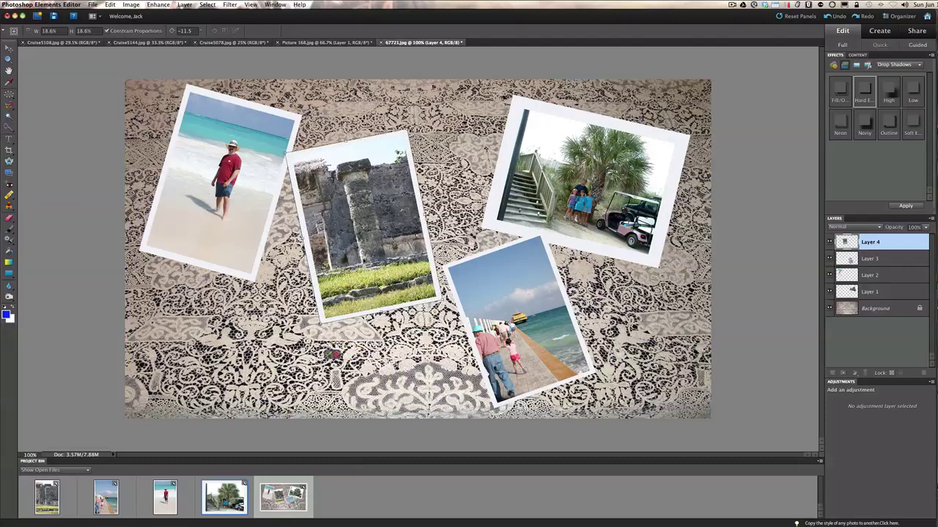
key(Left)
key(Left)
key(Left)
key(Left)
key(Left)
key(Left)
key(Left)
key(Up)
key(Up)
key(Up)
key(Up)
key(Up)
key(Up)
key(Up)
key(Up)
key(Up)
key(Up)
key(Up)
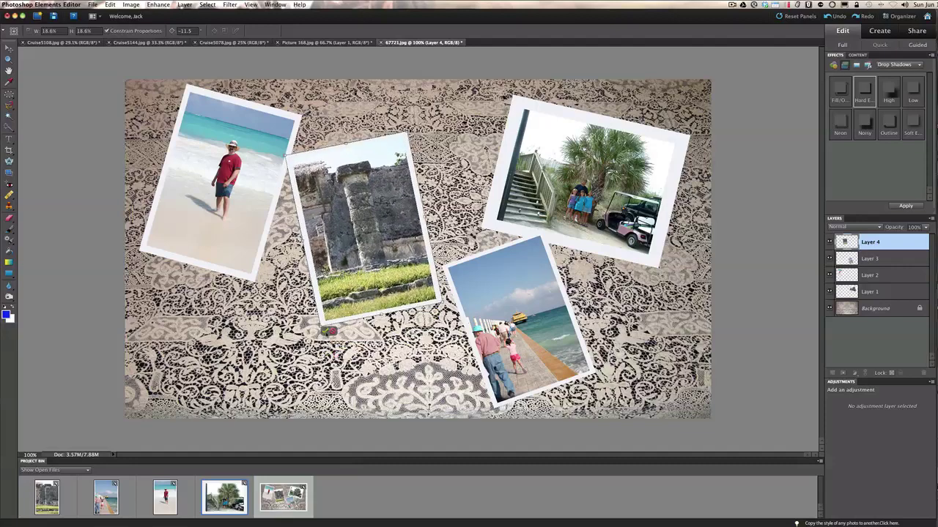
key(Return)
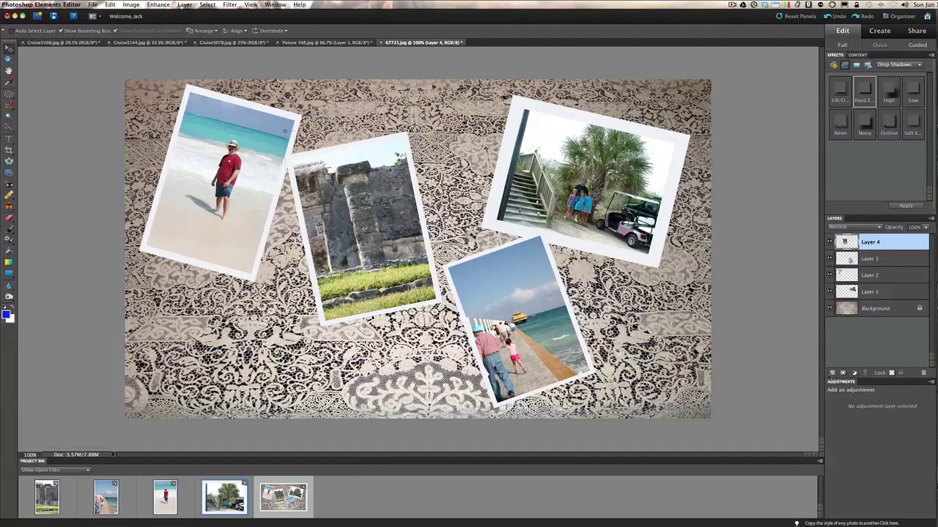
Convert the locked lace Background into a normal layer named Layer 0.
double_click(881, 310)
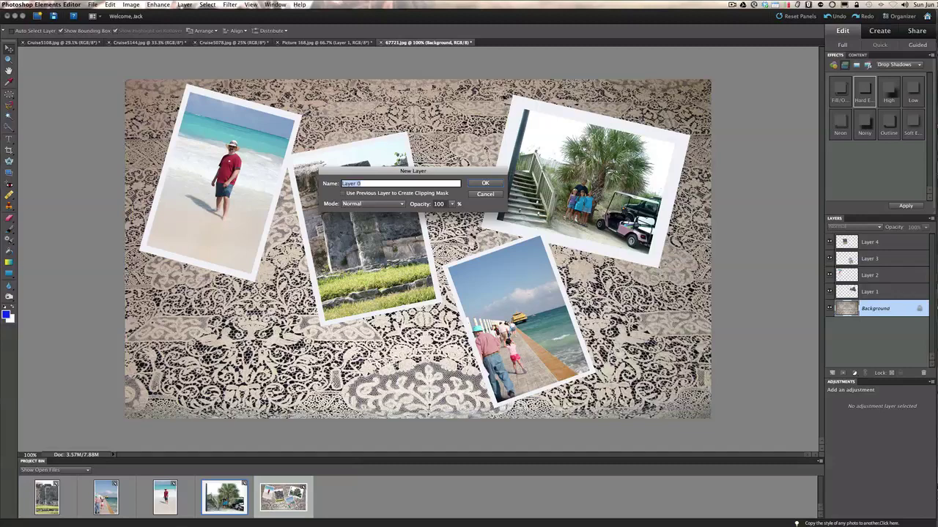
click(485, 183)
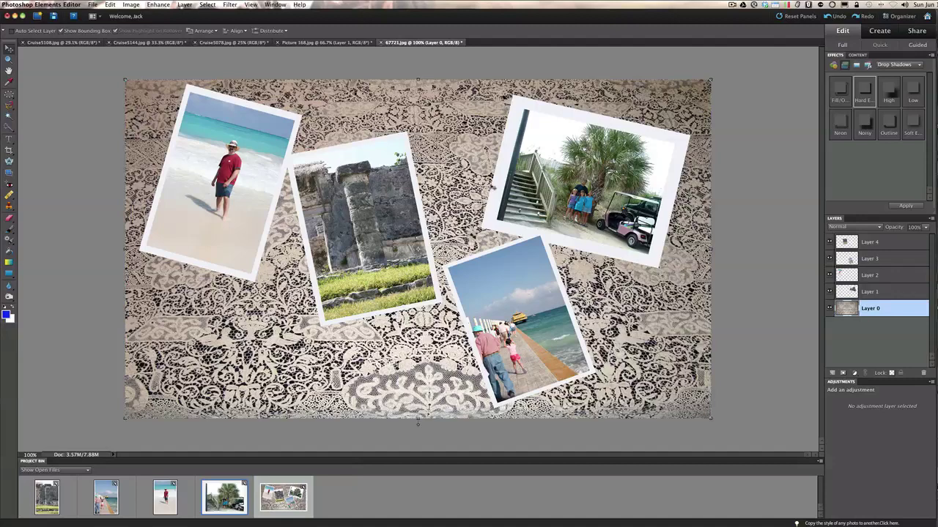
Apply Filter > Distort > Ripple to the lace layer with a raised Amount.
click(232, 5)
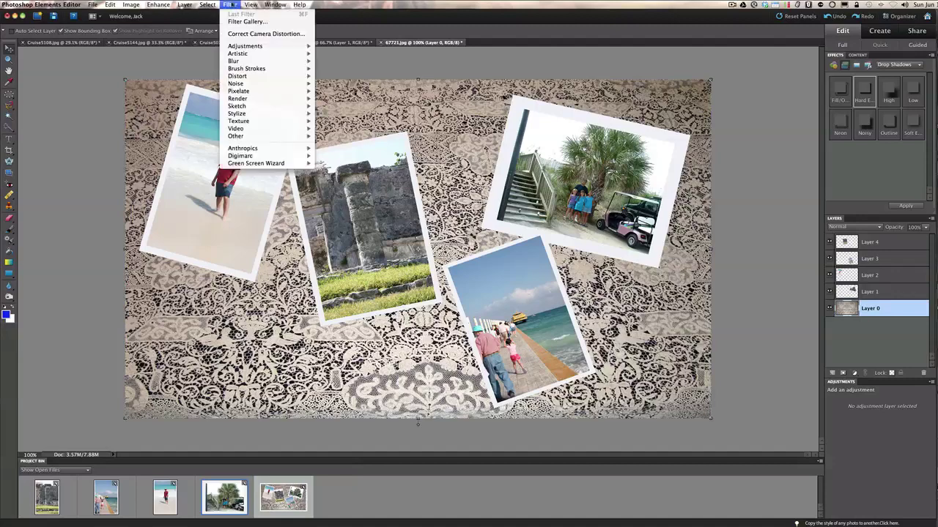
click(231, 5)
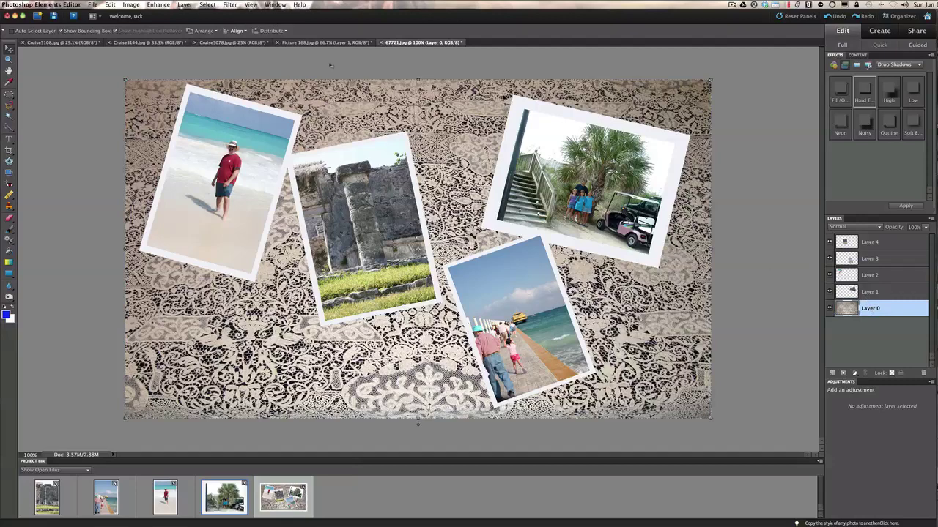
click(230, 4)
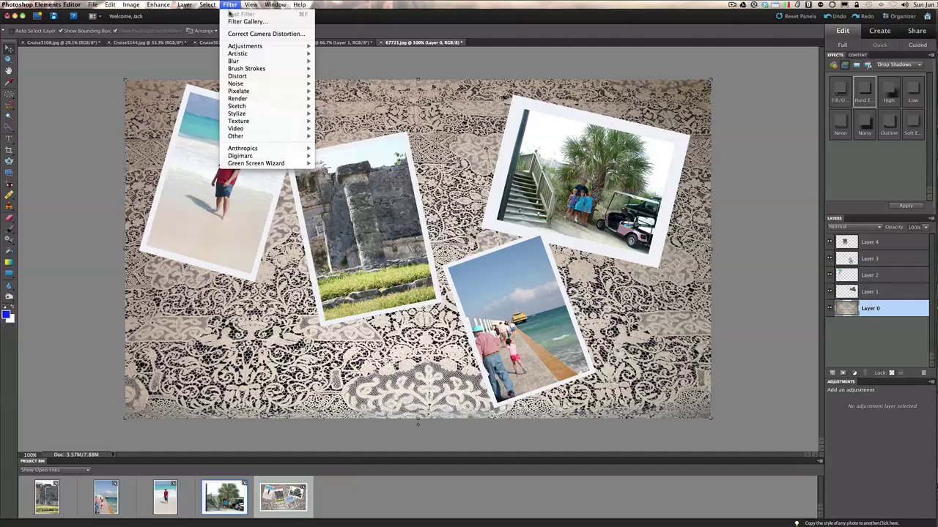
mouse_move(248, 77)
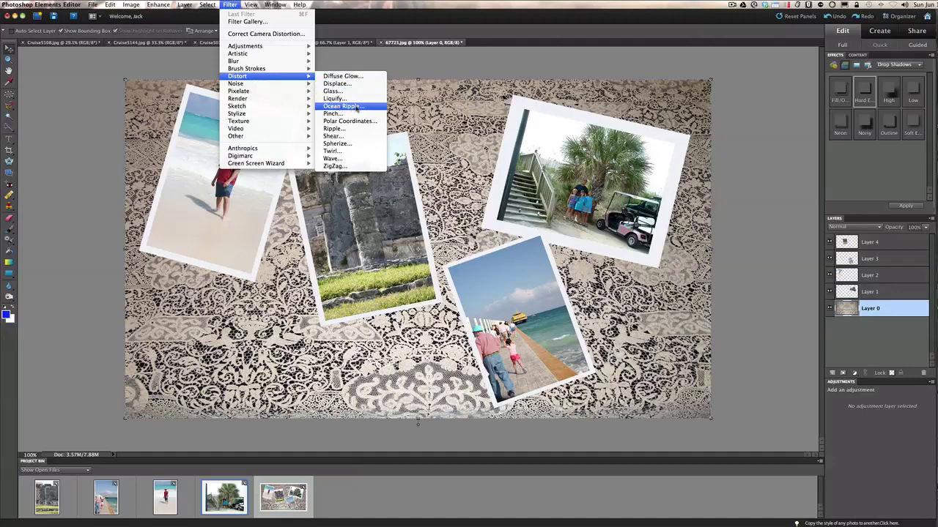
click(334, 129)
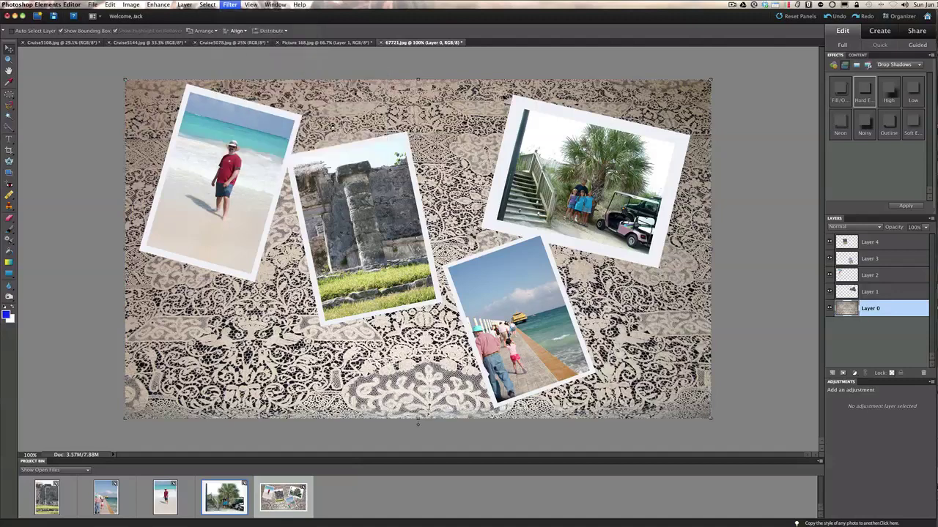
drag(445, 149, 400, 130)
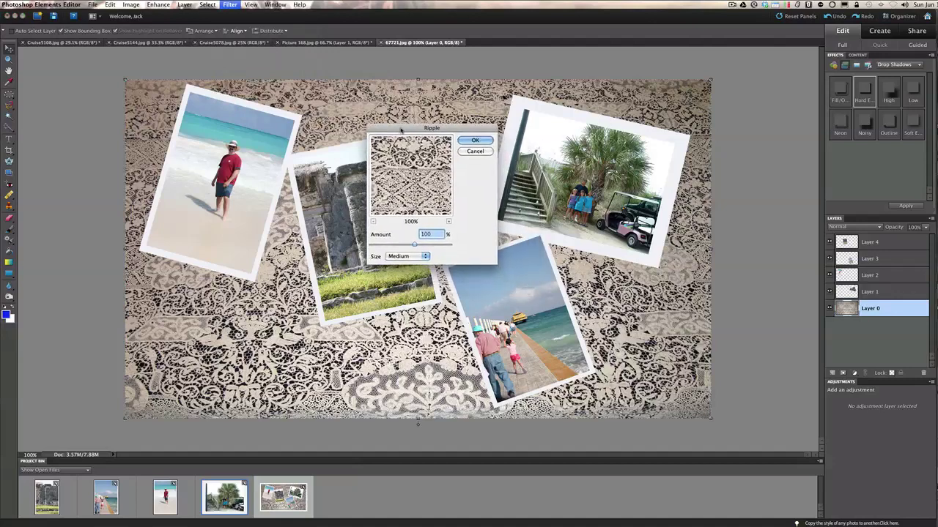
drag(415, 246, 415, 246)
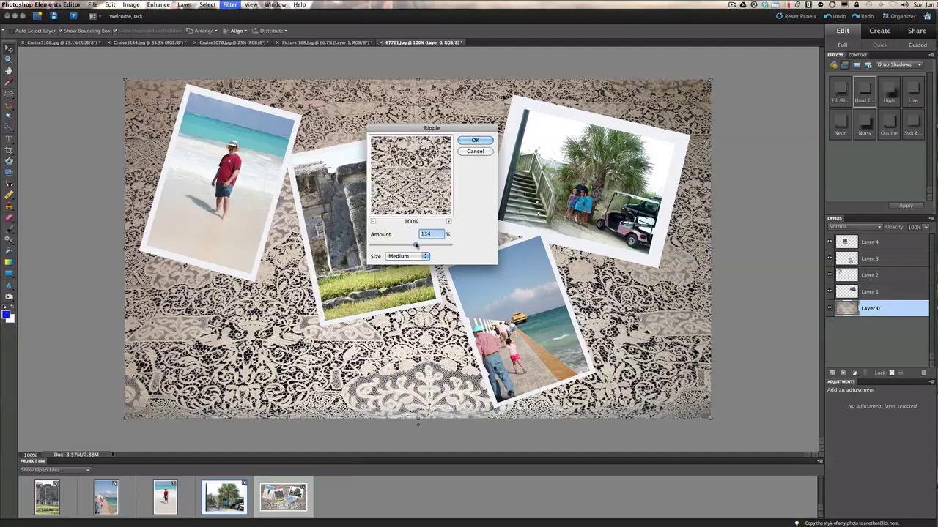
click(475, 140)
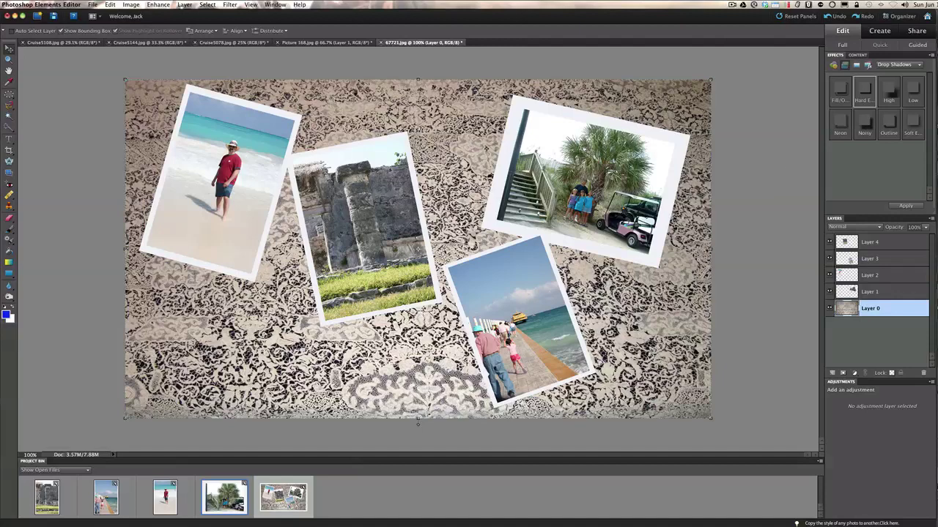
Select Layer 4 and apply the Hard Edge preset from Drop Shadows in the Effects panel.
click(876, 242)
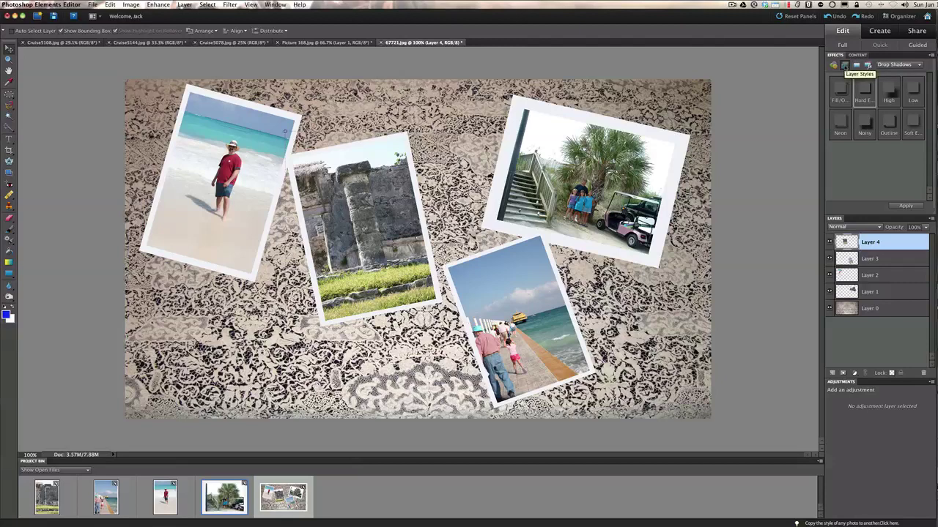
click(896, 65)
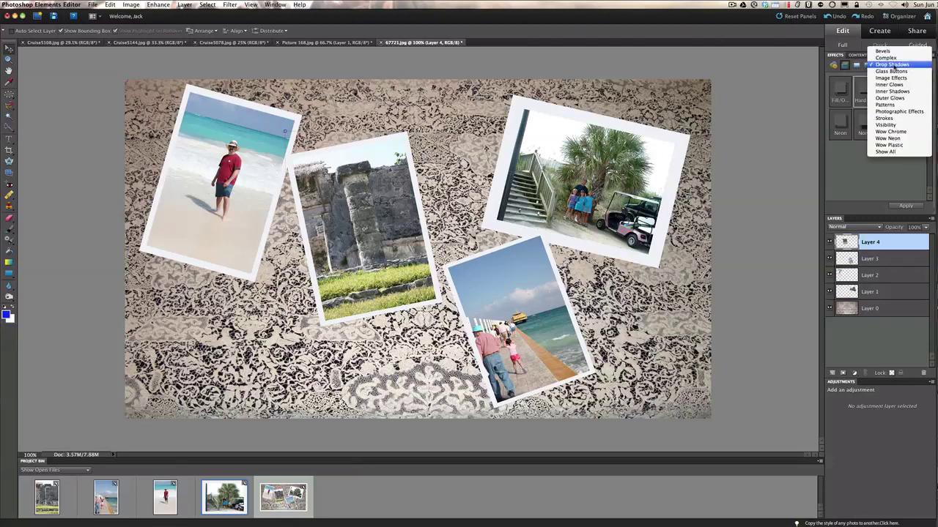
click(893, 65)
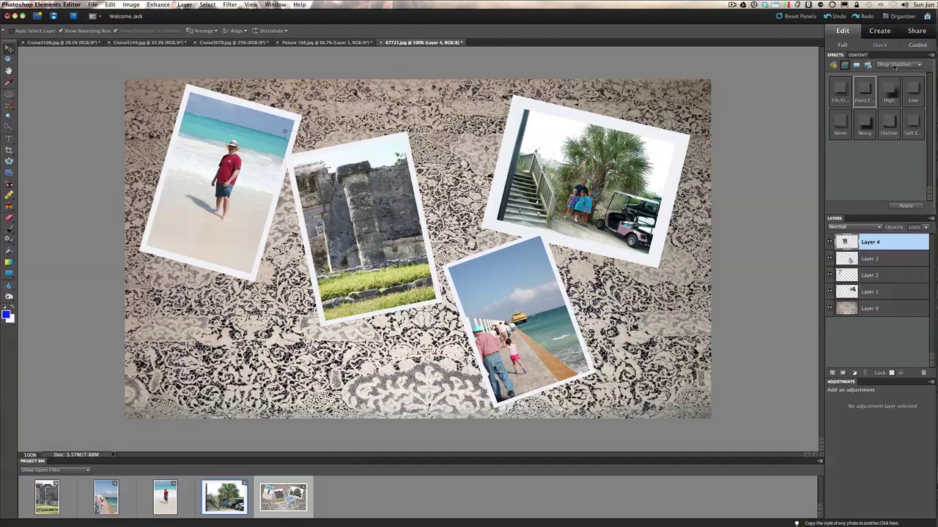
click(867, 88)
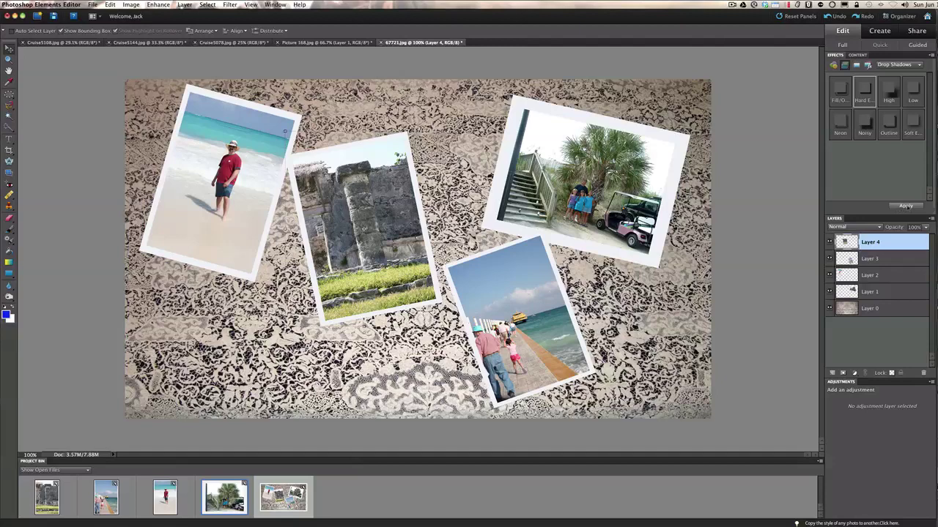
click(905, 205)
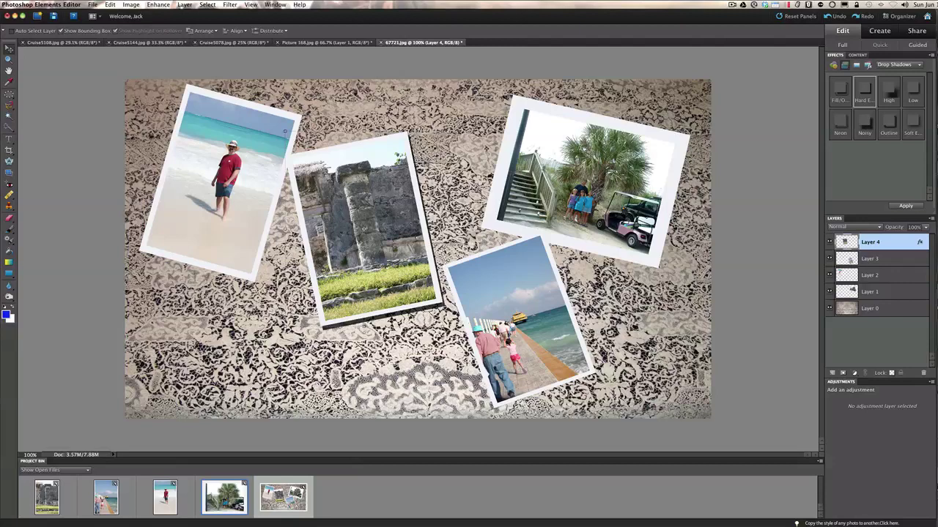
In Layer 4's Style Settings, adjust shadow distance and size sliders and lower opacity to 81%.
double_click(918, 242)
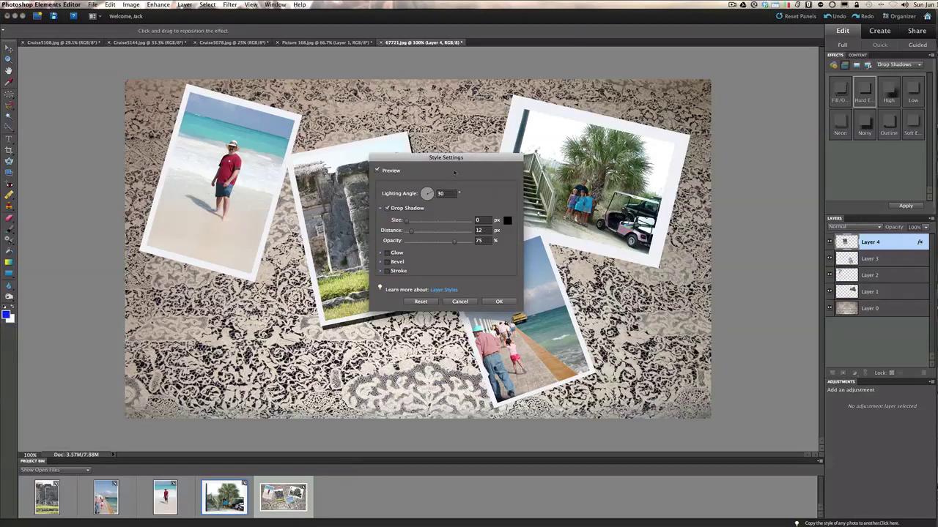
drag(455, 158, 621, 158)
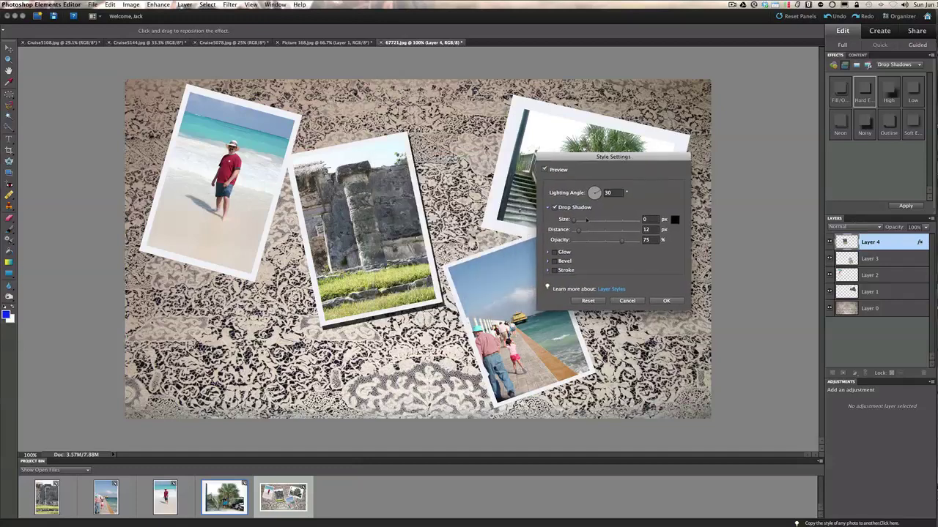
drag(578, 230, 598, 231)
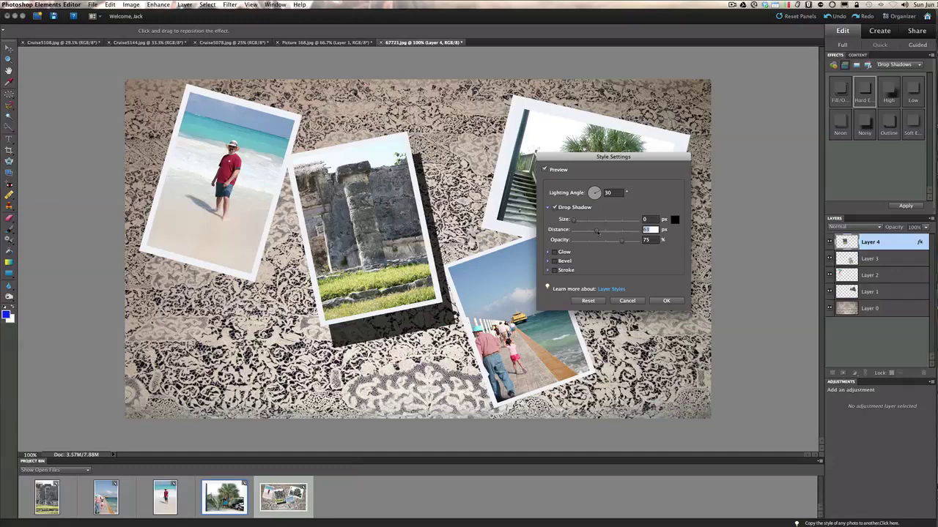
drag(597, 232, 578, 232)
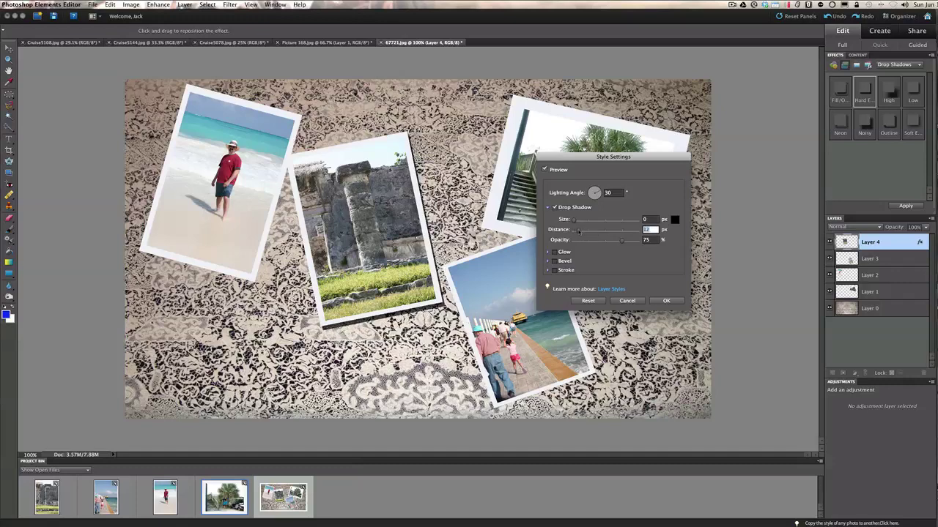
drag(573, 220, 576, 219)
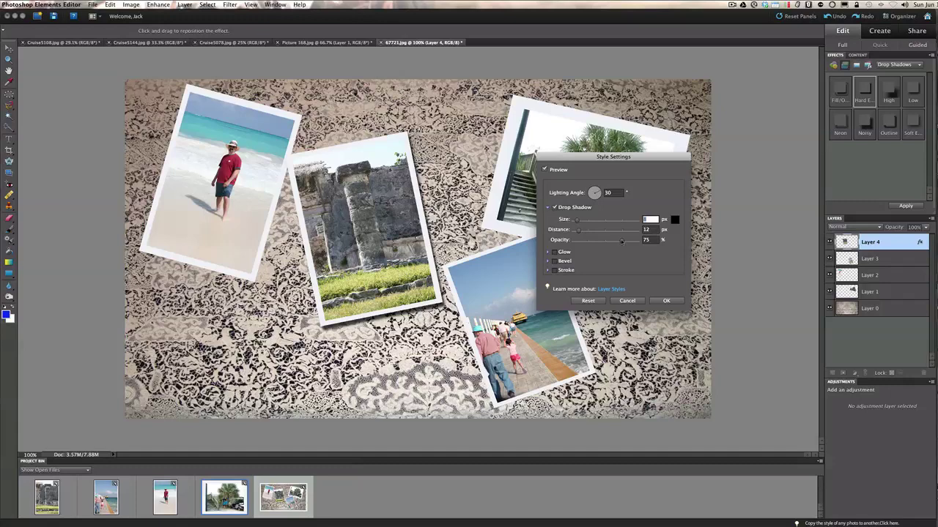
mouse_move(621, 242)
mouse_down()
mouse_move(611, 243)
mouse_move(627, 242)
mouse_up()
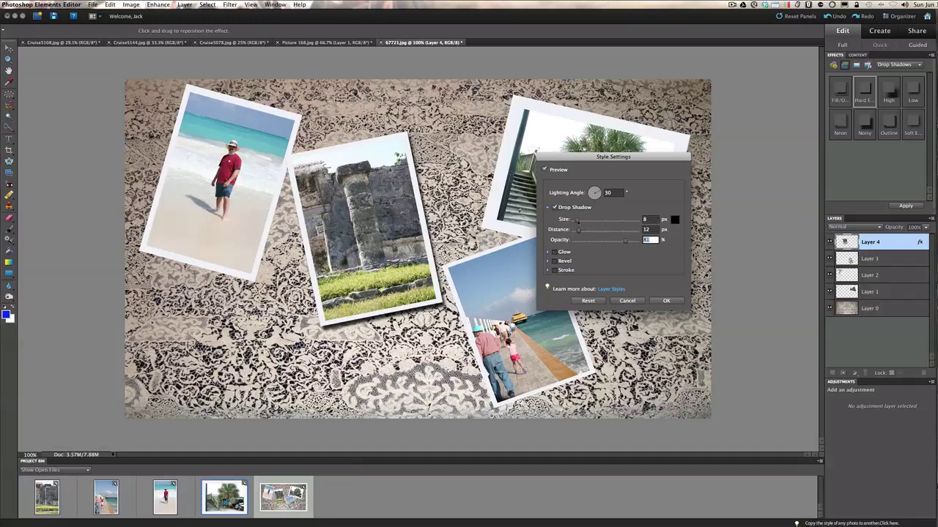
Set the shadow size to 8 px, raise the distance one step, and confirm with OK.
click(649, 219)
key(Up)
key(Up)
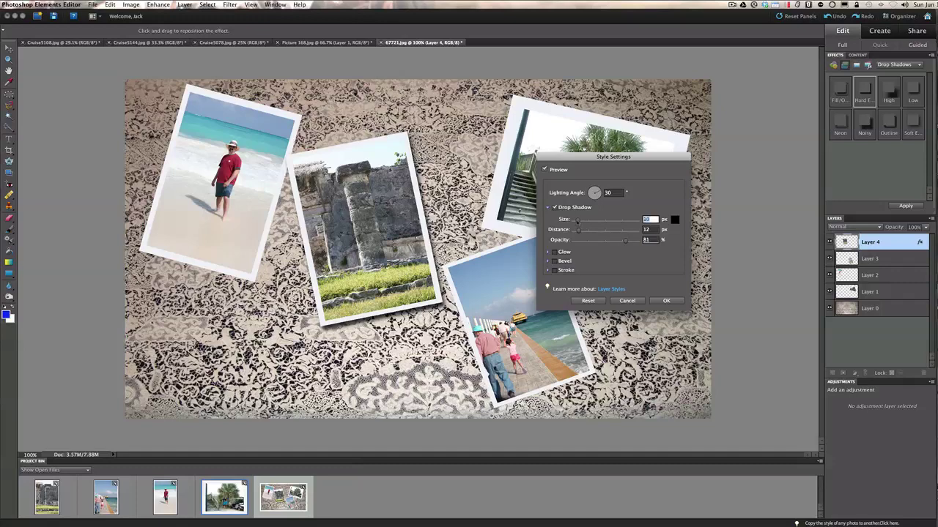
key(Down)
key(Down)
key(Tab)
key(Up)
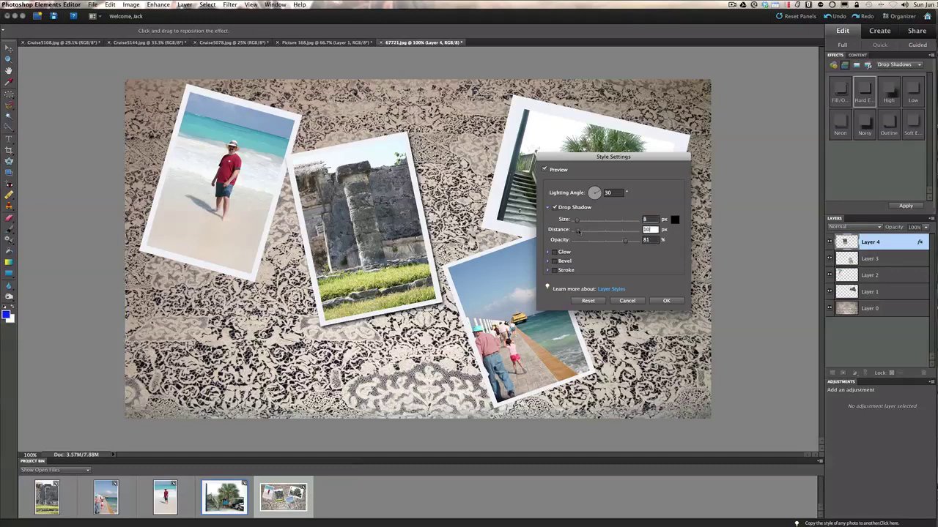
key(Up)
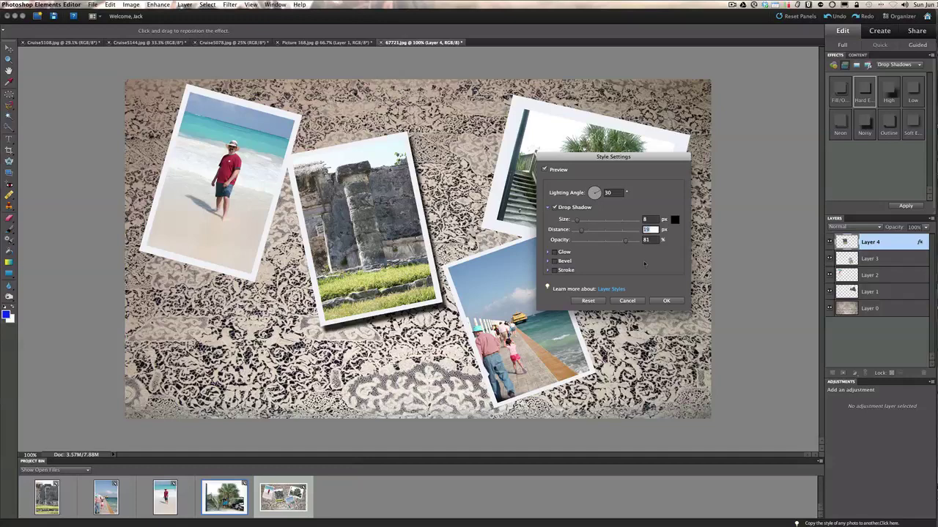
click(664, 301)
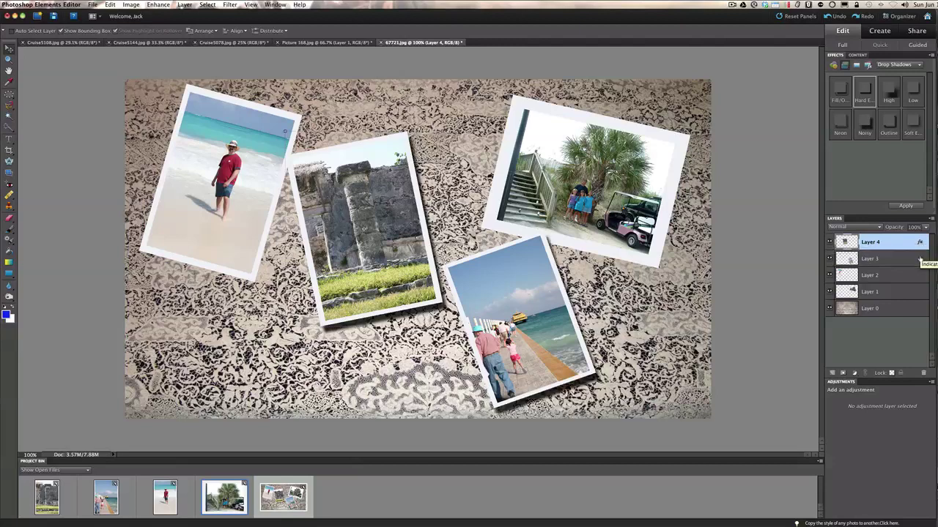
Copy Layer 4's drop shadow onto Layers 3 and 2, then select Layer 0.
drag(920, 260, 921, 261)
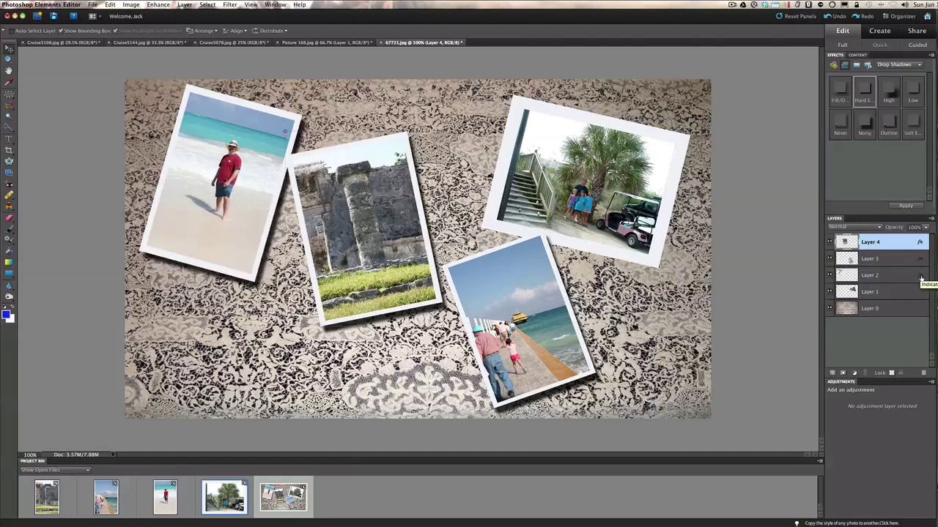
drag(921, 277, 921, 277)
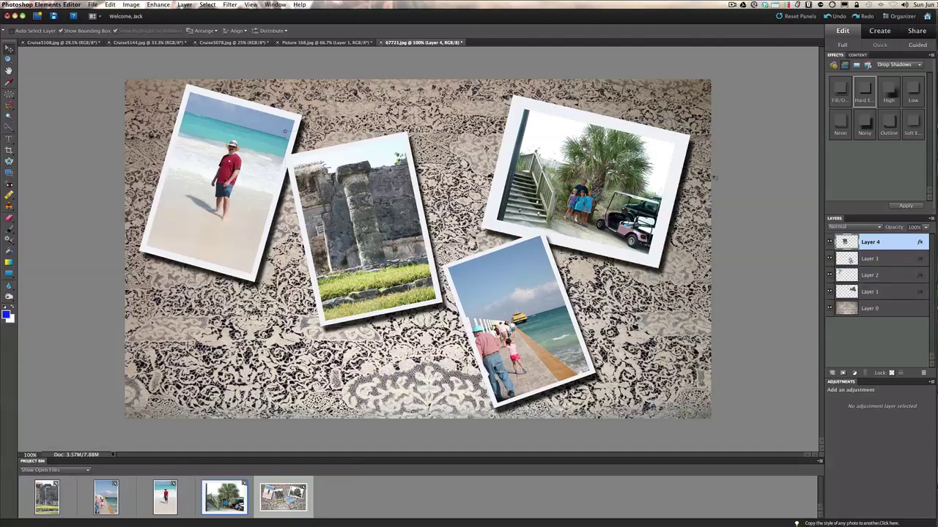
click(872, 307)
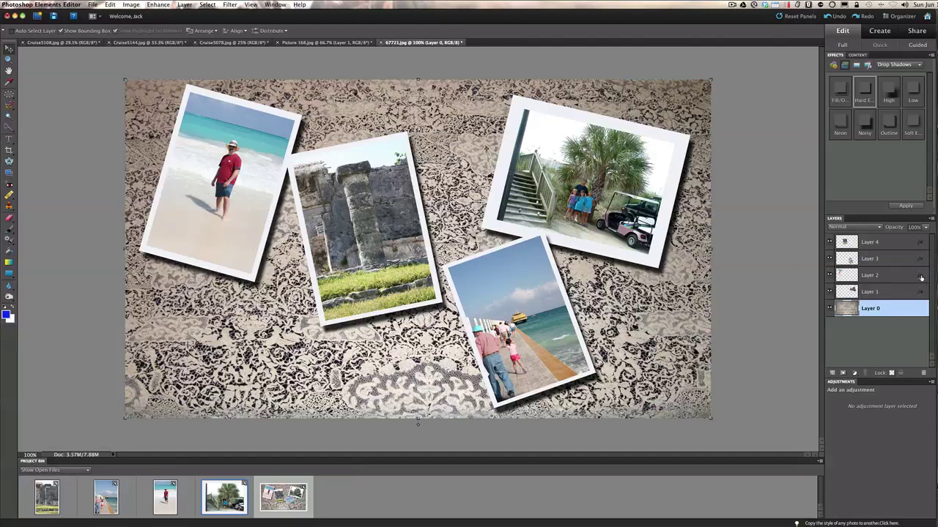
double_click(921, 275)
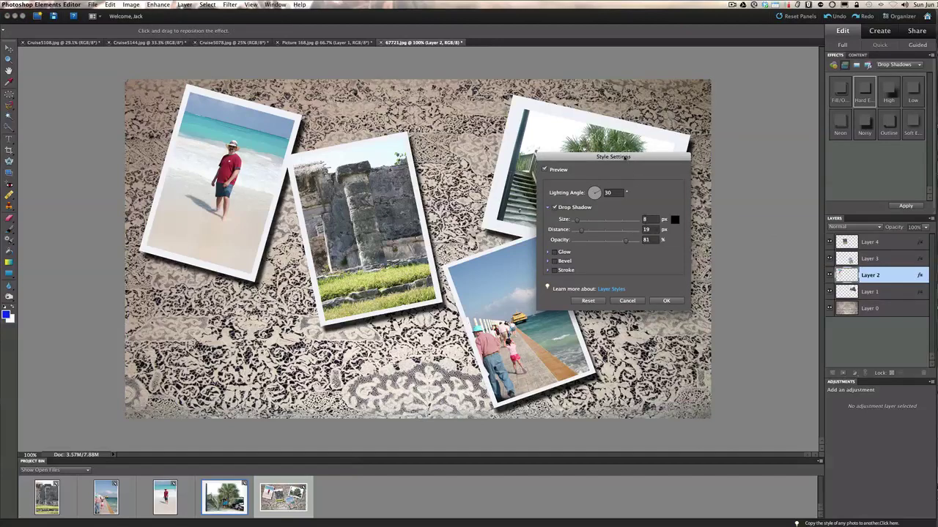
drag(627, 156, 477, 144)
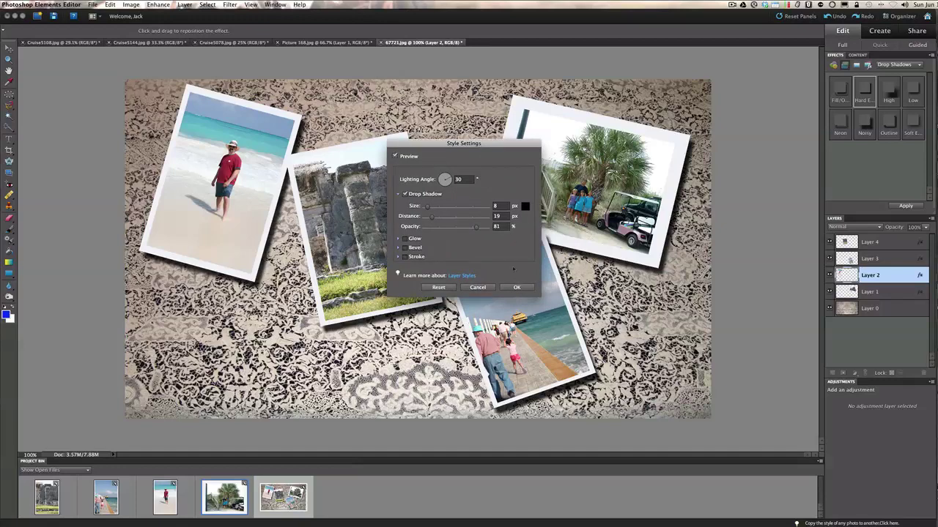
click(517, 288)
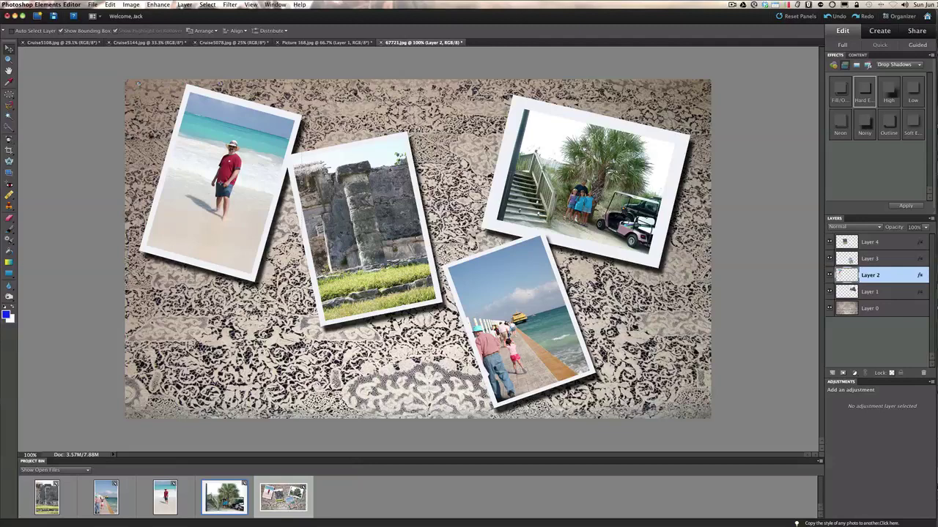
click(8, 139)
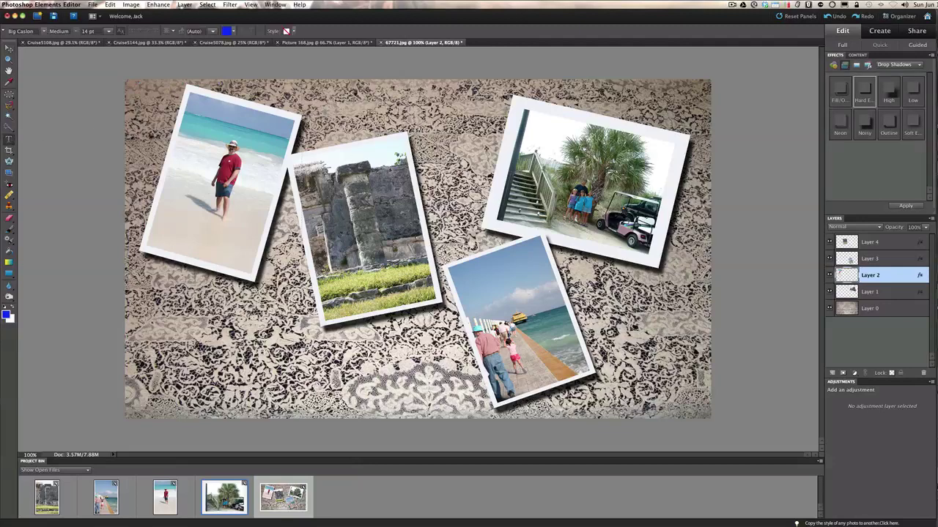
click(370, 113)
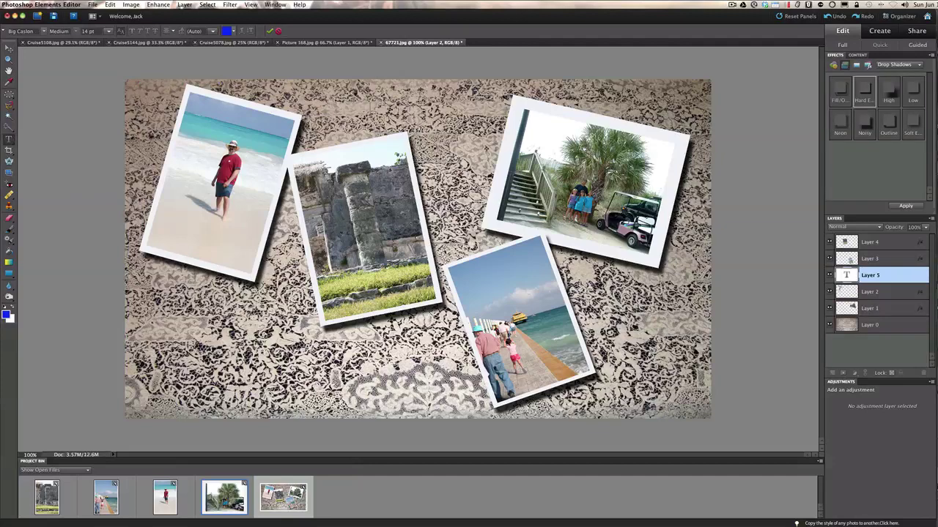
text(VACATION)
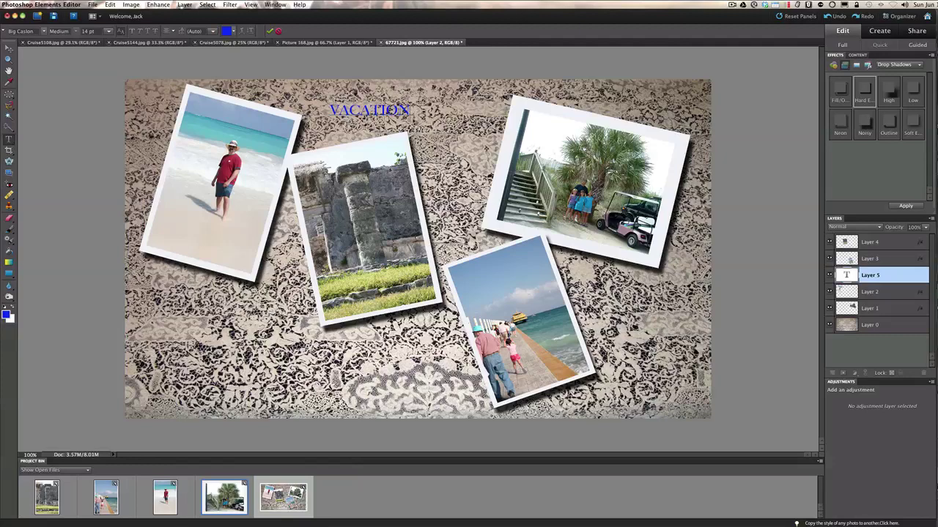
key(super+Return)
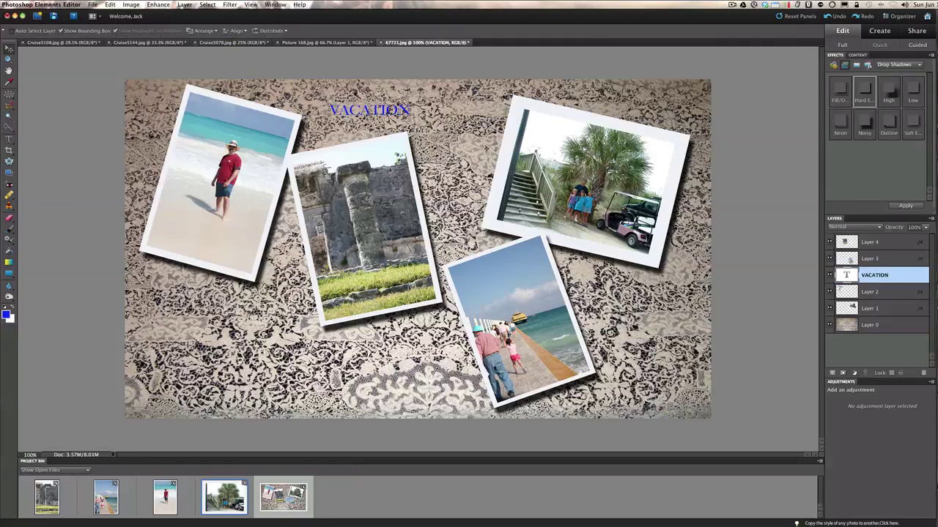
key(v)
drag(392, 122, 439, 126)
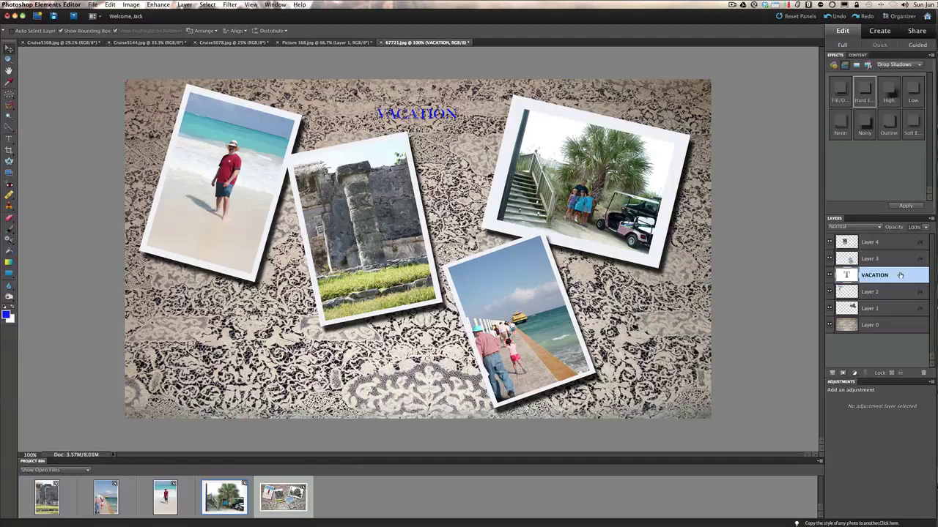
key(ctrl+e)
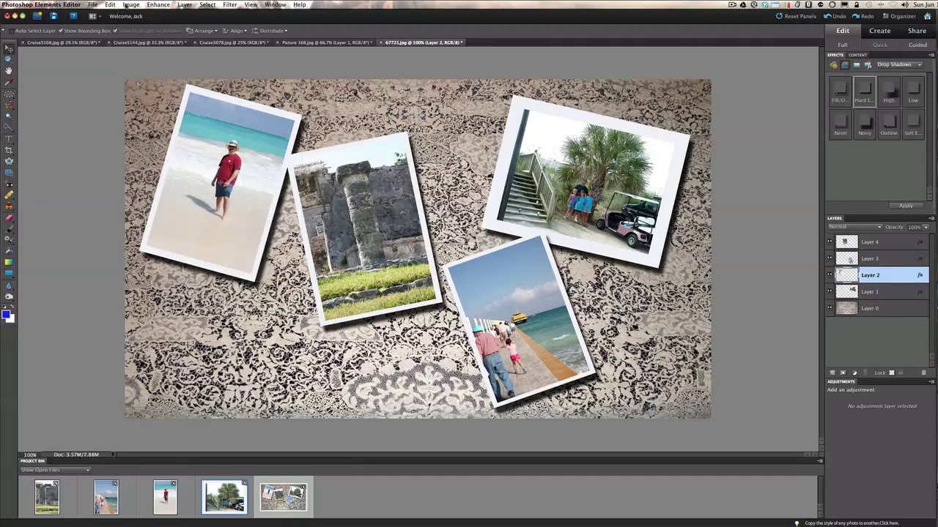
Look through the Enhance and Layer menus without choosing anything, then go to the File menu.
click(132, 5)
mouse_move(111, 7)
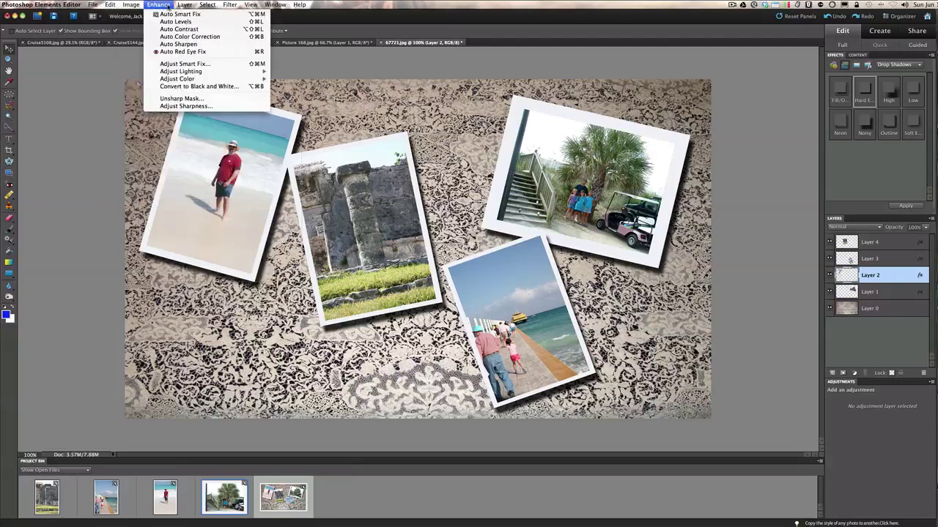
mouse_move(184, 6)
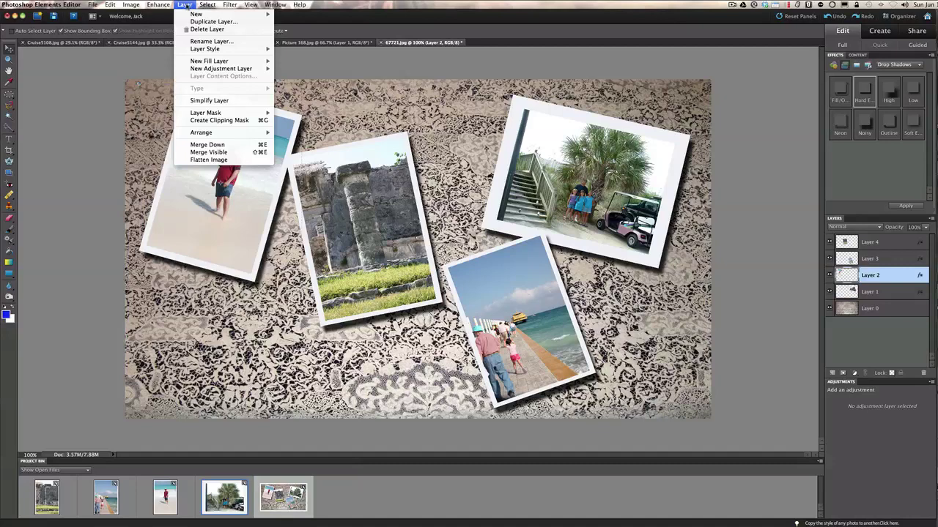
click(185, 6)
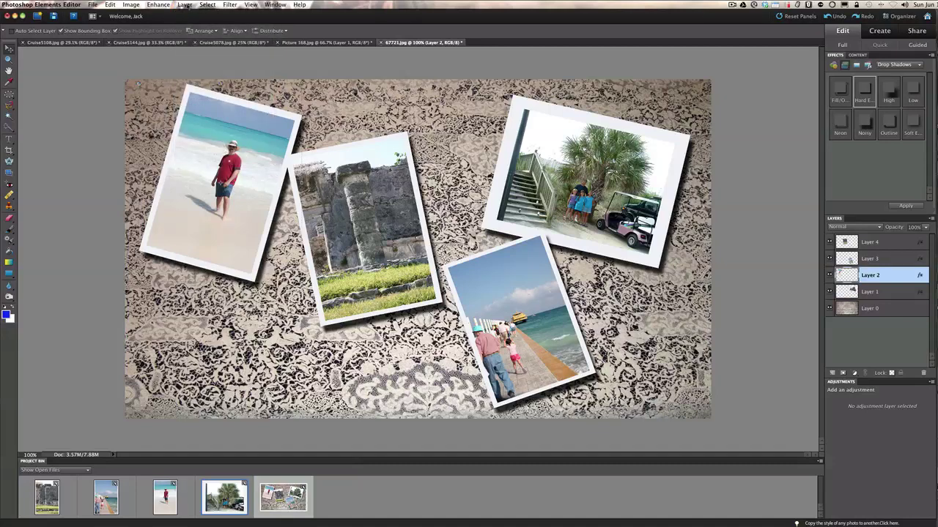
click(93, 5)
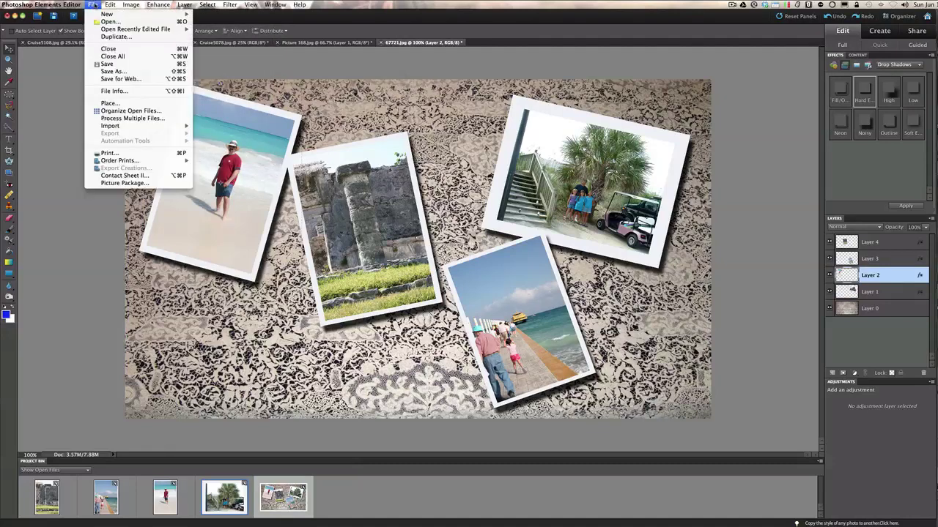
Start Save As and create a new folder named Class inside Pictures.
click(112, 72)
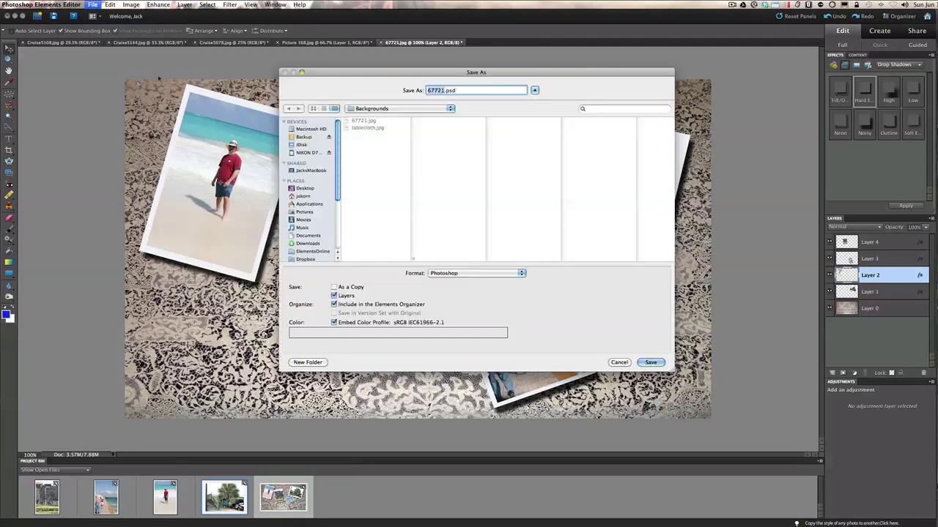
drag(365, 75, 356, 77)
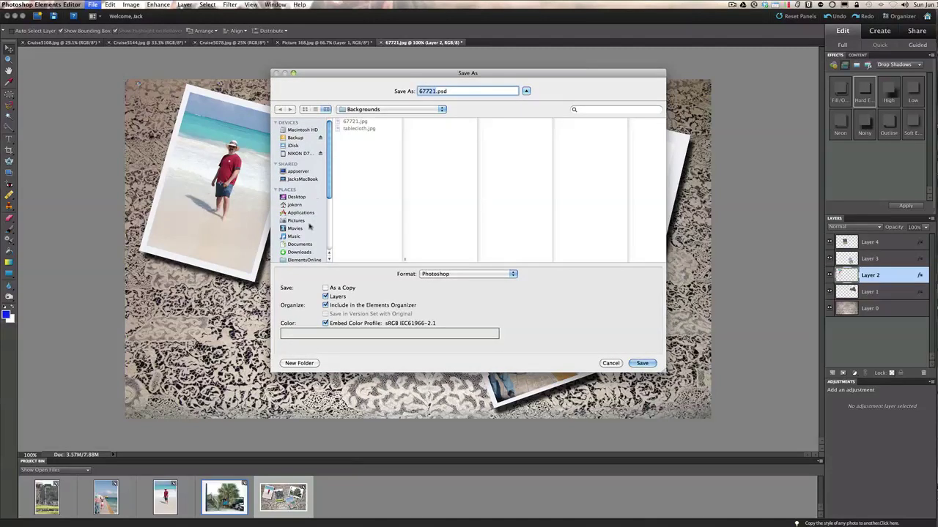
click(305, 221)
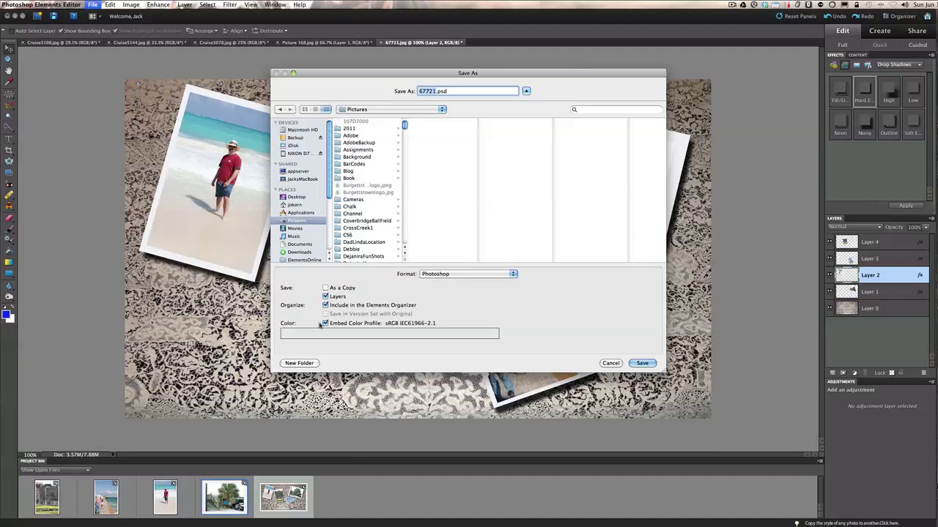
click(301, 364)
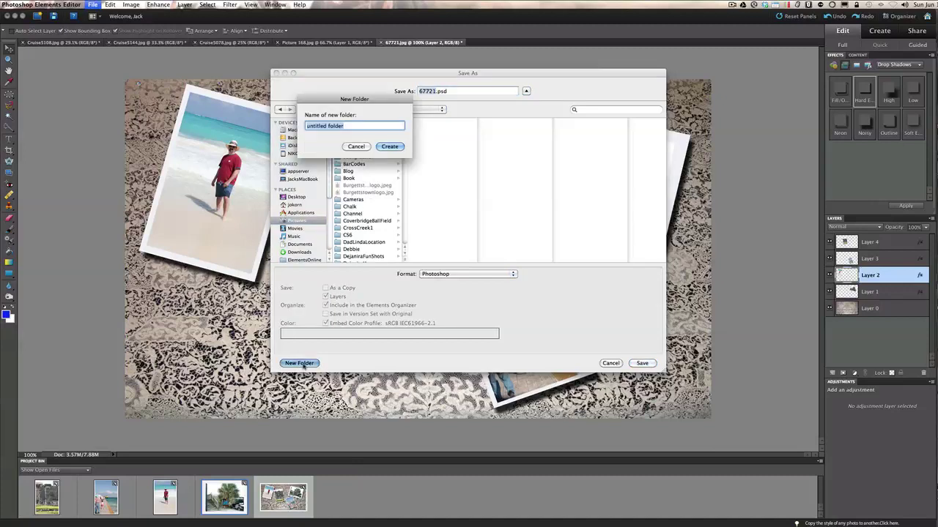
text(Class)
key(Return)
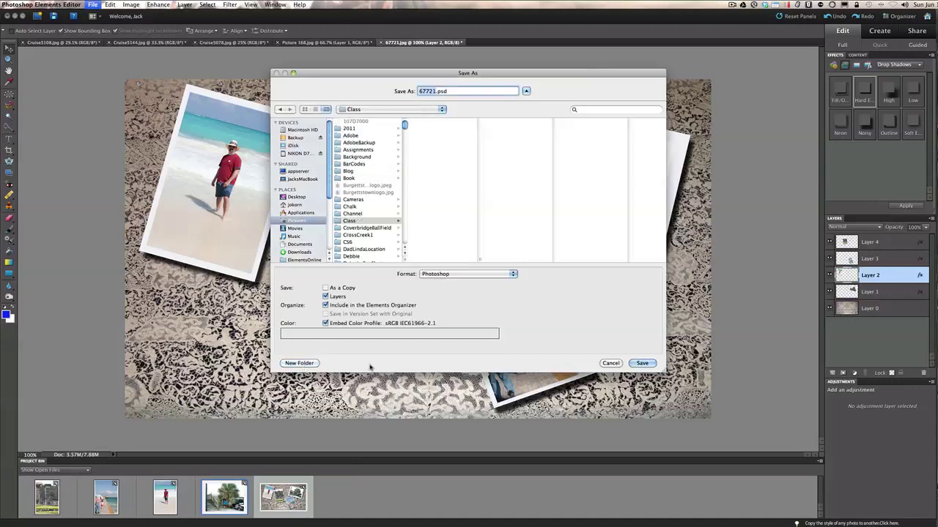
Rename the file to table, set the format to JPEG and save it.
click(426, 90)
drag(433, 91, 388, 94)
text(table)
click(464, 274)
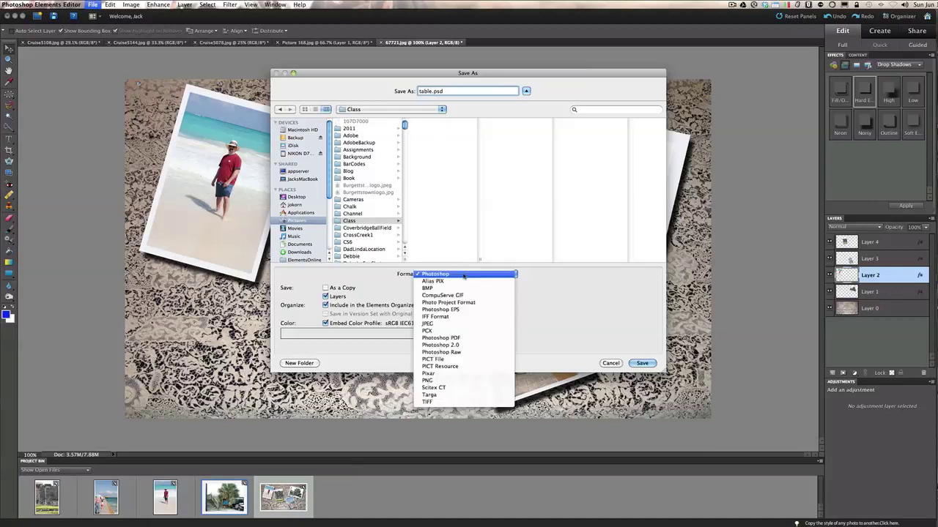
click(440, 323)
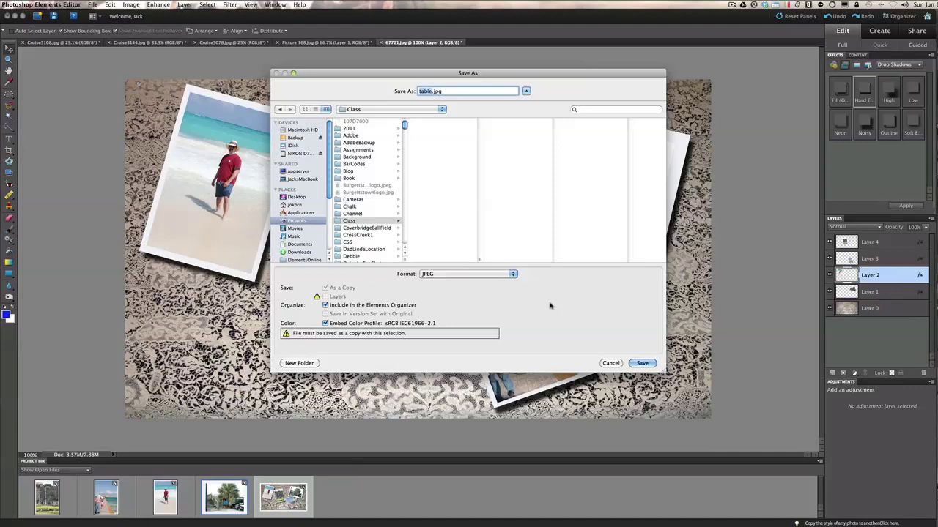
click(648, 365)
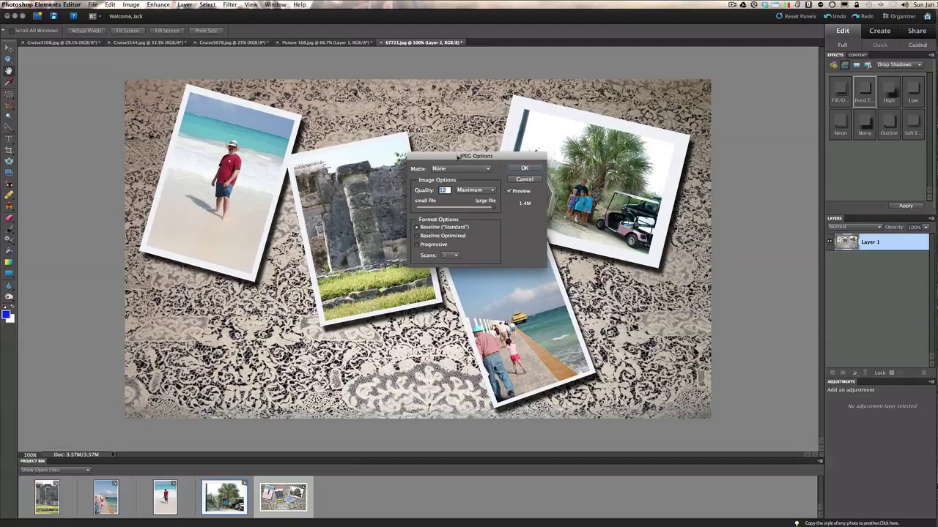
Set the JPEG Options quality to 12 Maximum and confirm.
drag(458, 156, 421, 165)
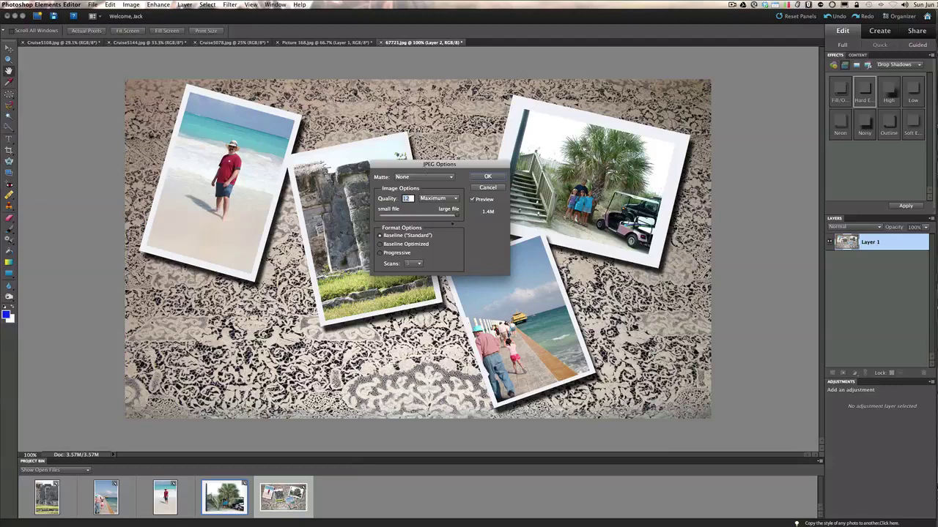
drag(456, 216, 419, 217)
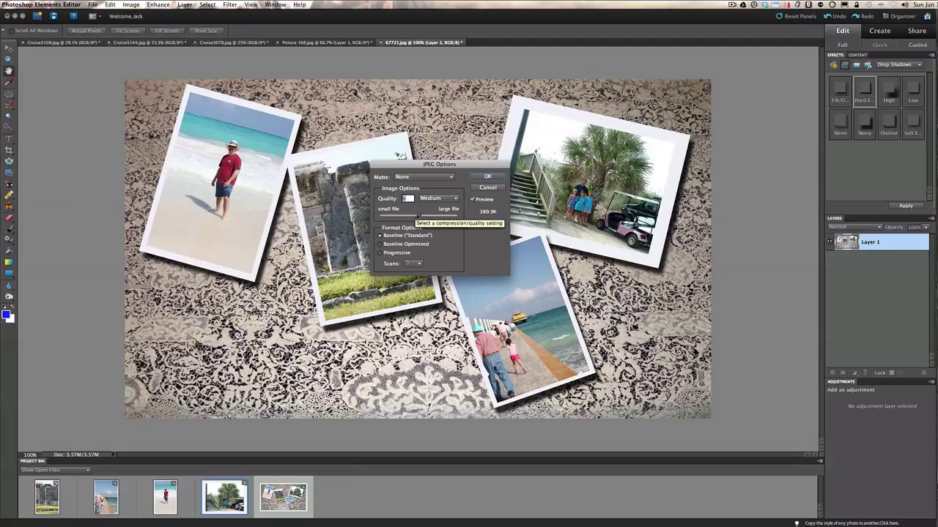
drag(419, 217, 482, 224)
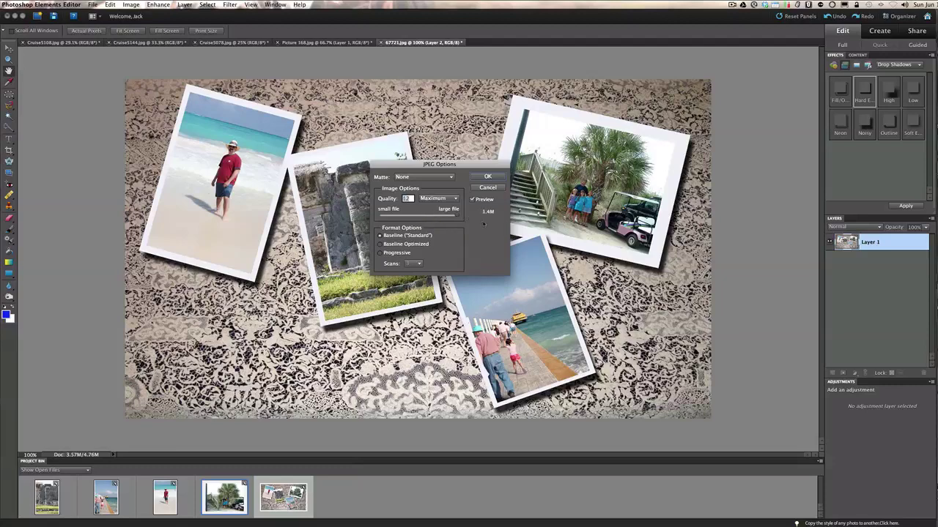
click(487, 177)
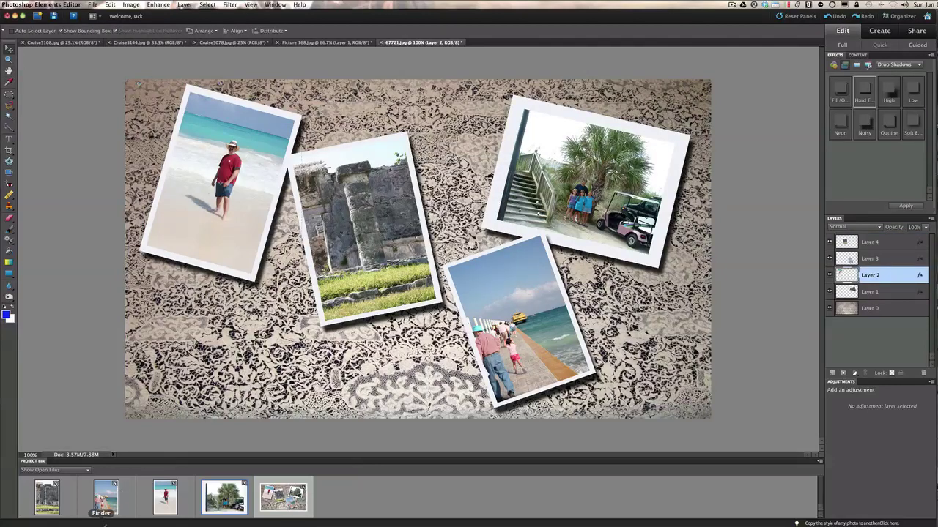
click(102, 523)
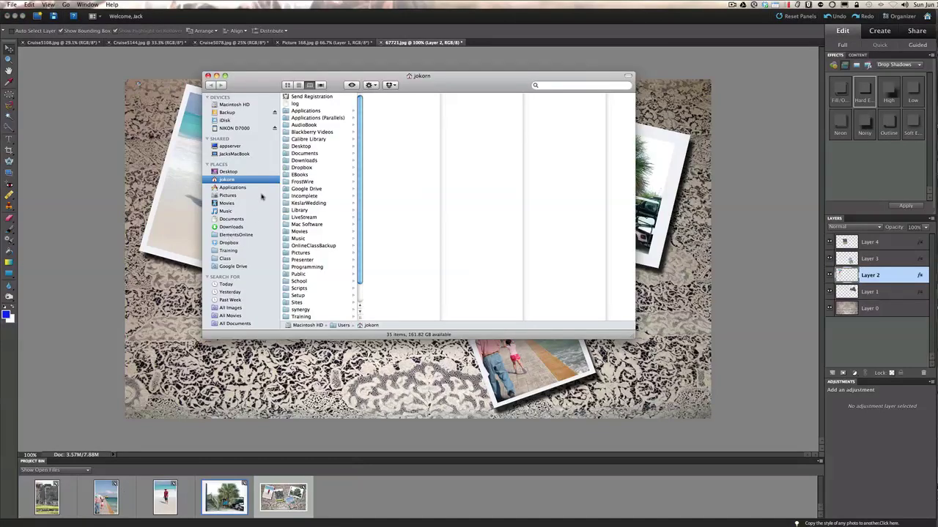
click(233, 195)
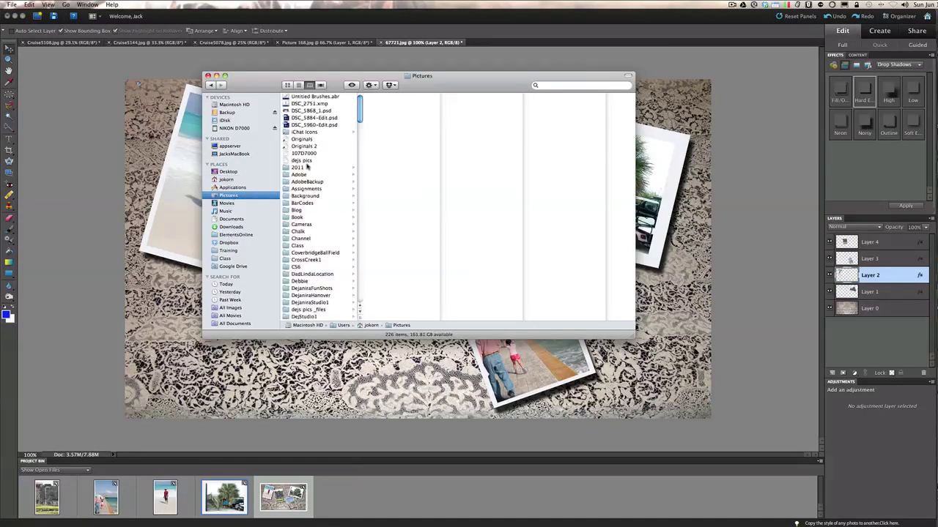
click(300, 246)
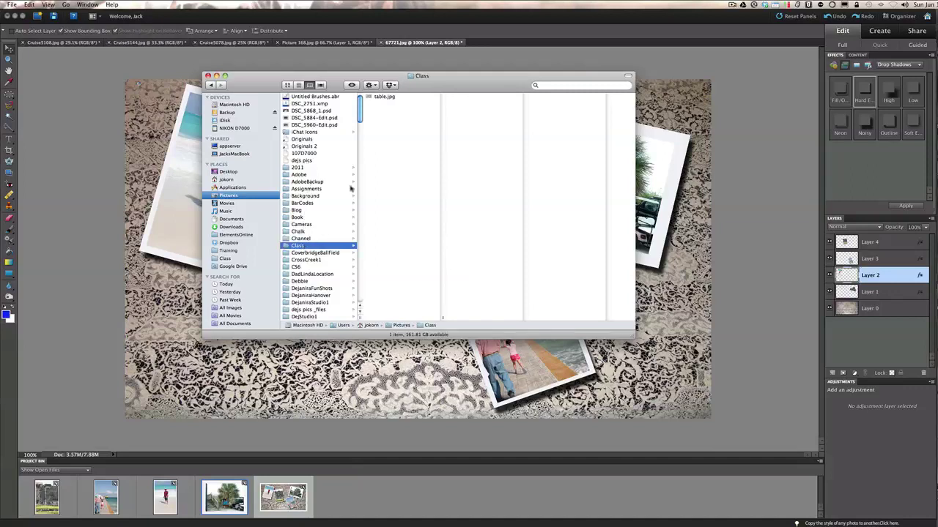
click(377, 99)
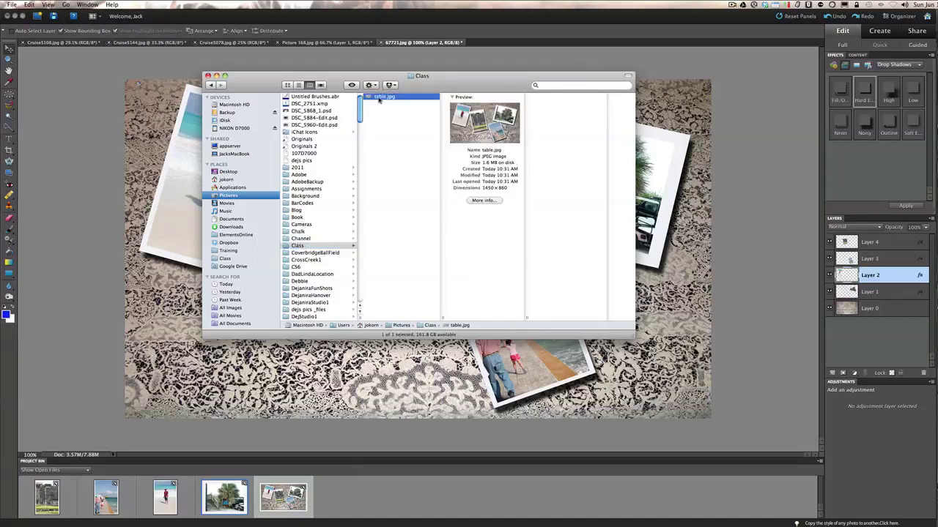
right_click(379, 100)
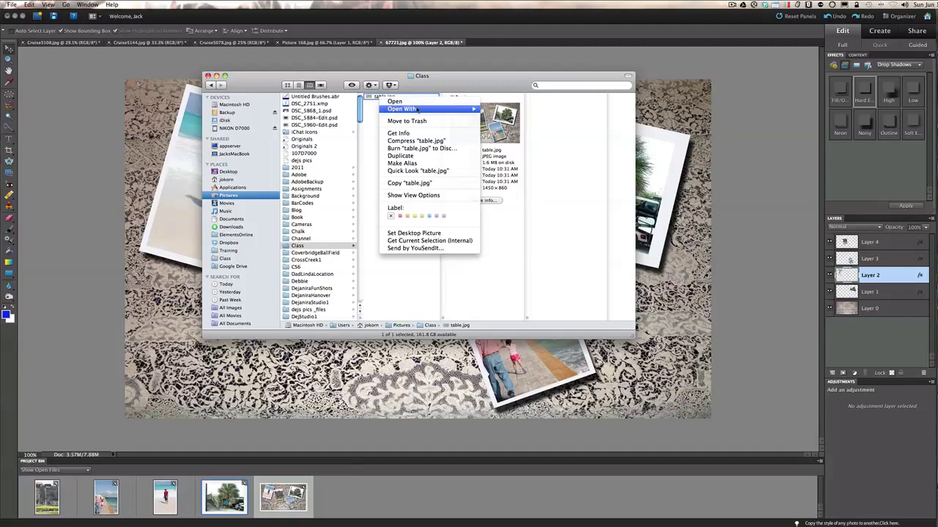
mouse_move(417, 110)
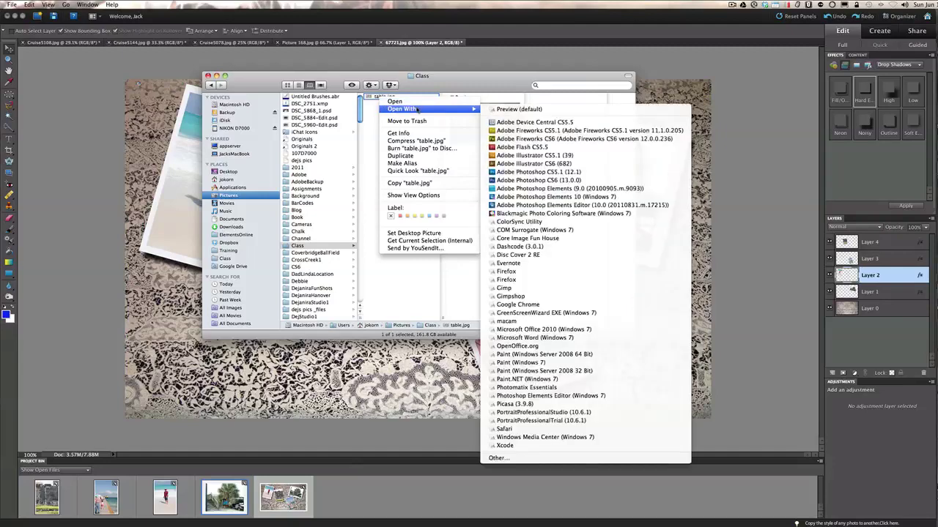
click(506, 109)
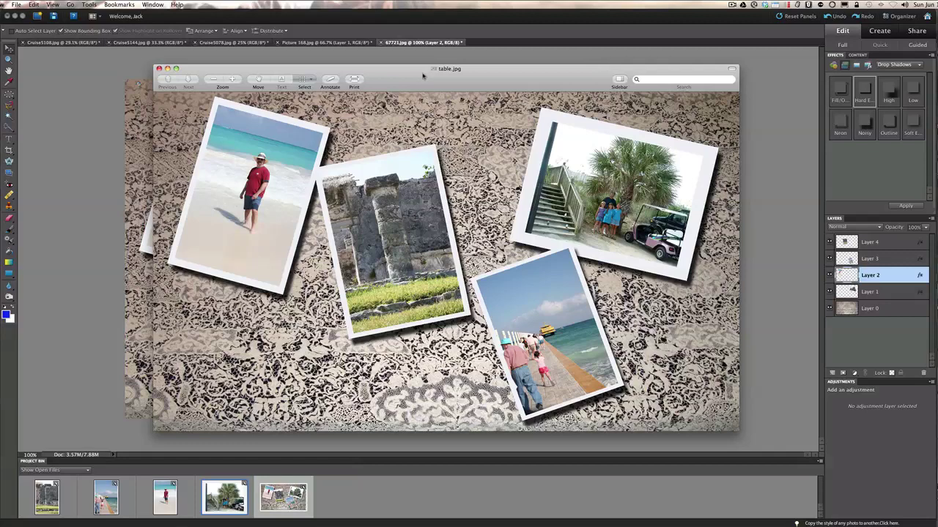
drag(422, 74, 419, 73)
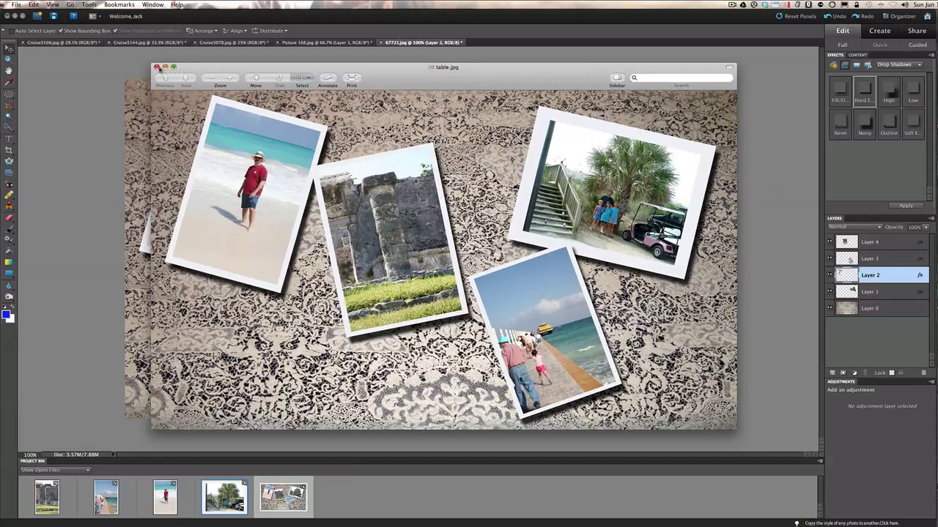
click(156, 67)
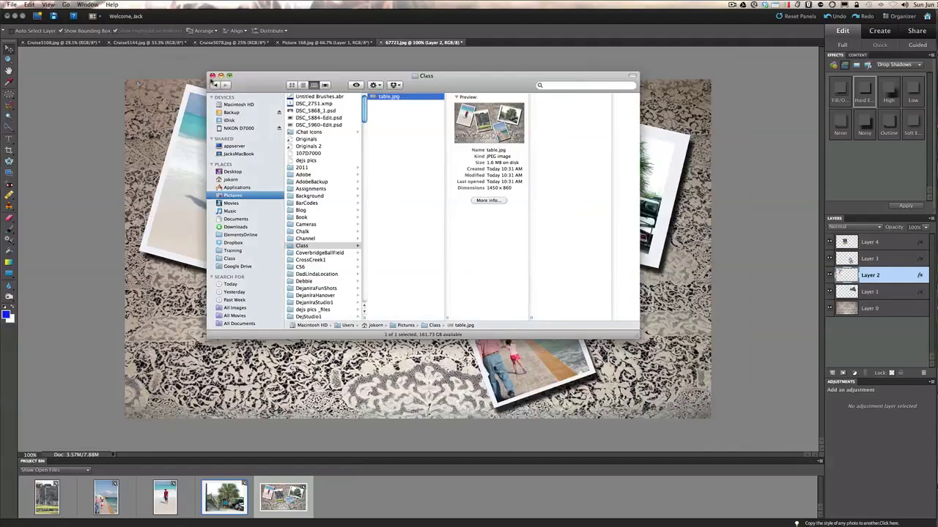
click(208, 76)
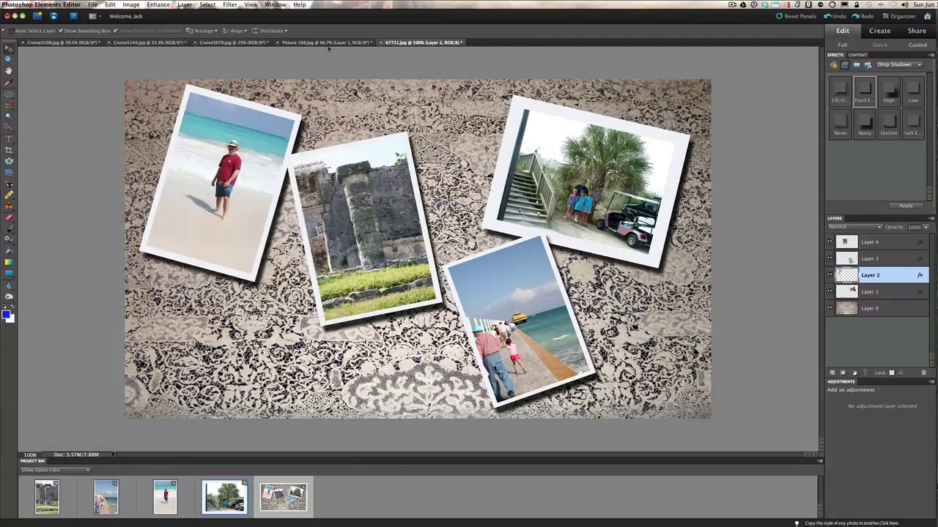
Switch to Picture 168.jpg and quit Photoshop Elements Editor.
click(224, 497)
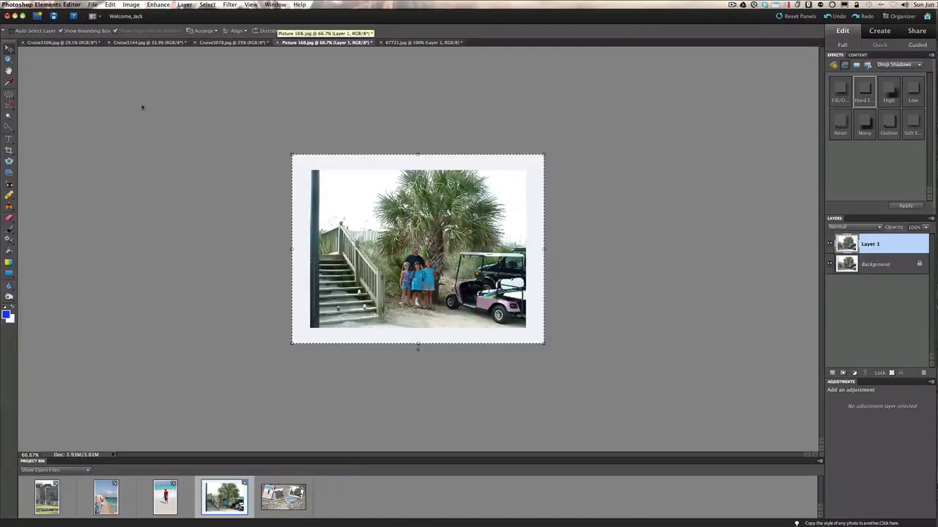
click(62, 7)
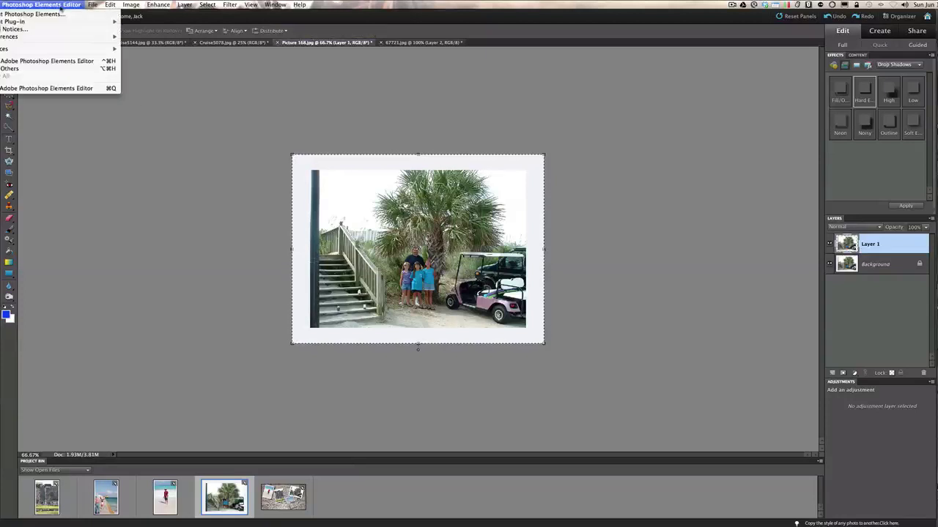
click(45, 89)
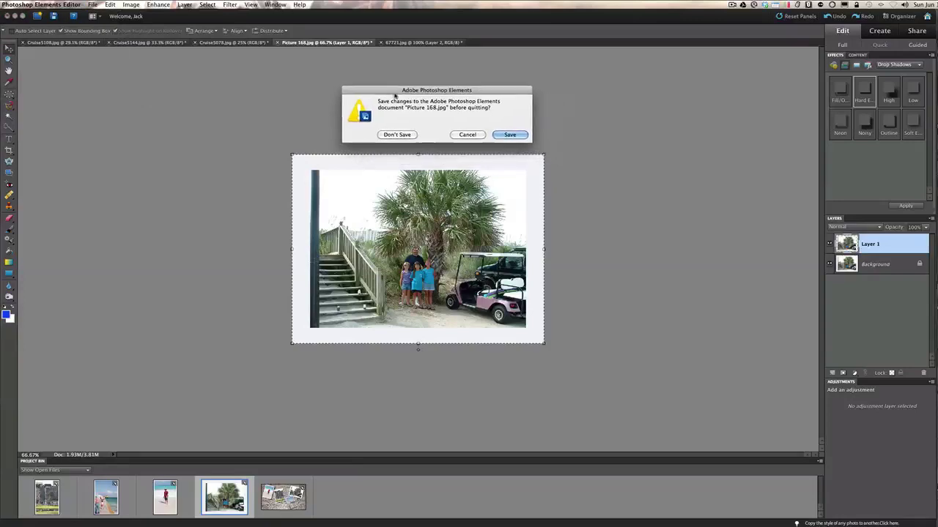
Discard changes to Picture 168.jpg, 67721.jpg, Cruise5108.jpg, Cruise5144 and Cruise5078.jpg.
drag(443, 108, 394, 91)
click(396, 134)
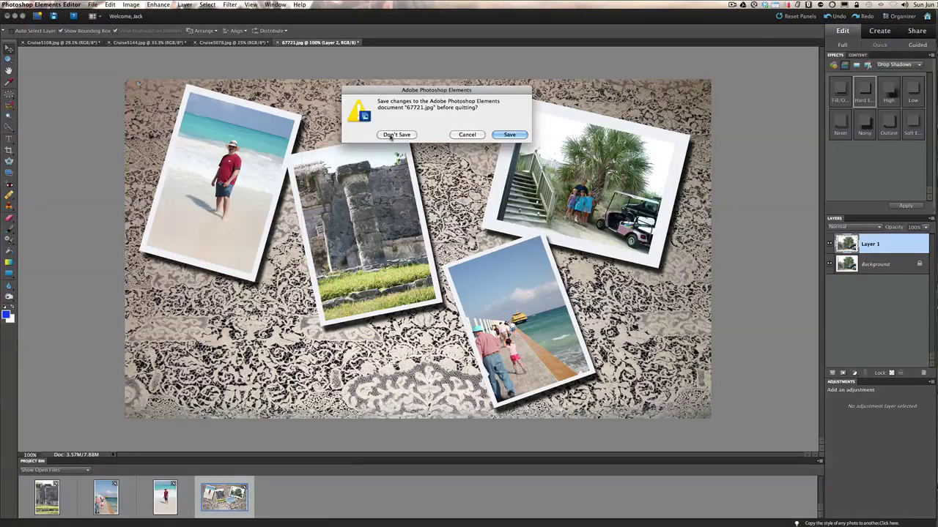
click(390, 137)
click(391, 137)
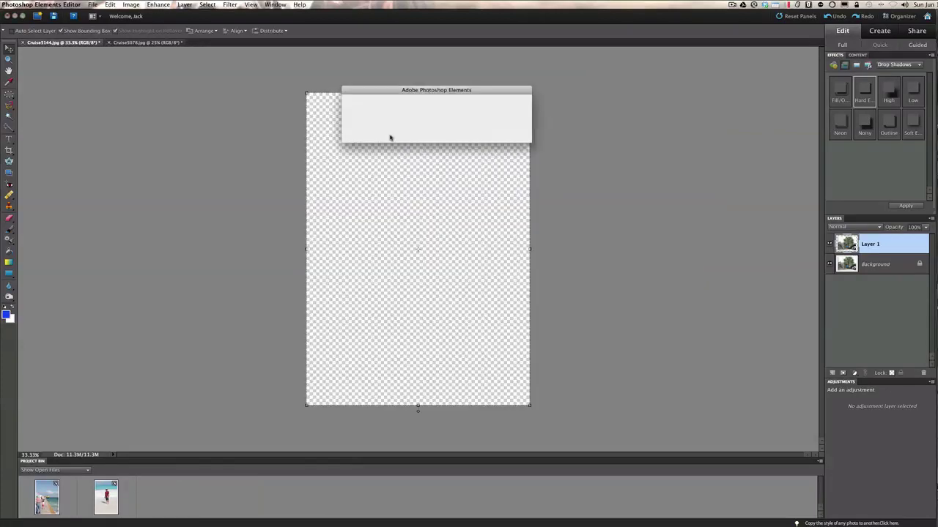
click(390, 136)
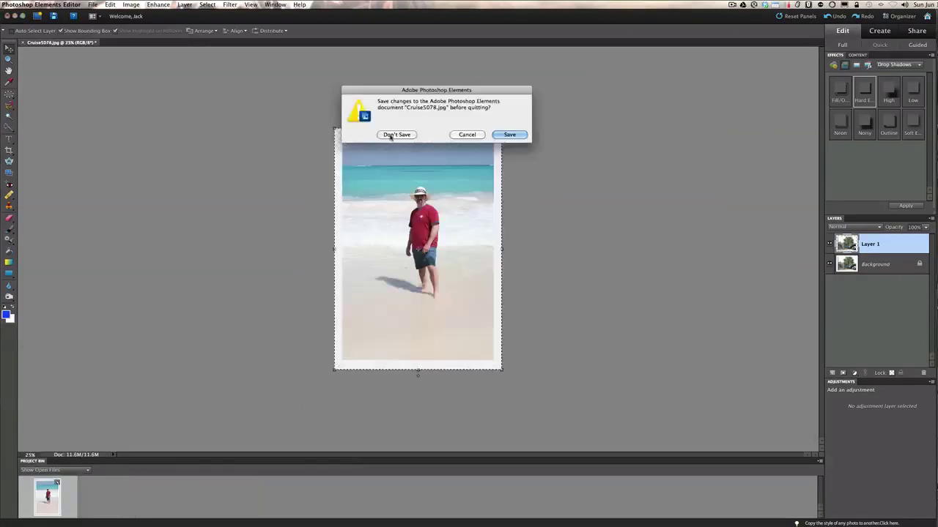
click(390, 136)
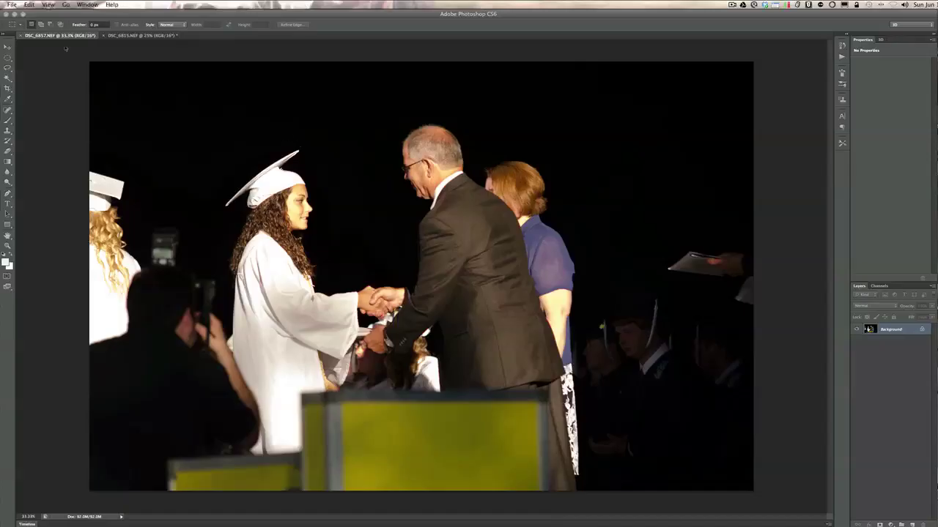
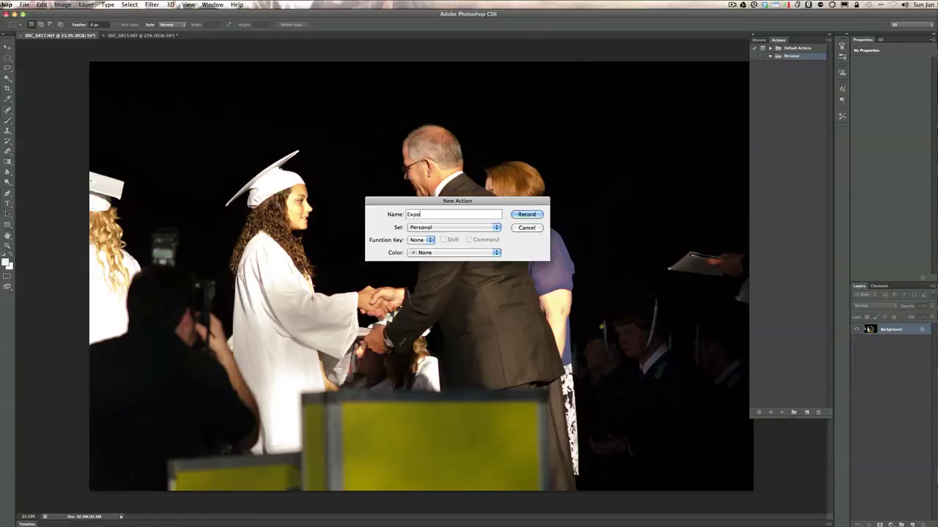
Create the Exposure action in the Personal set and begin recording it.
click(524, 215)
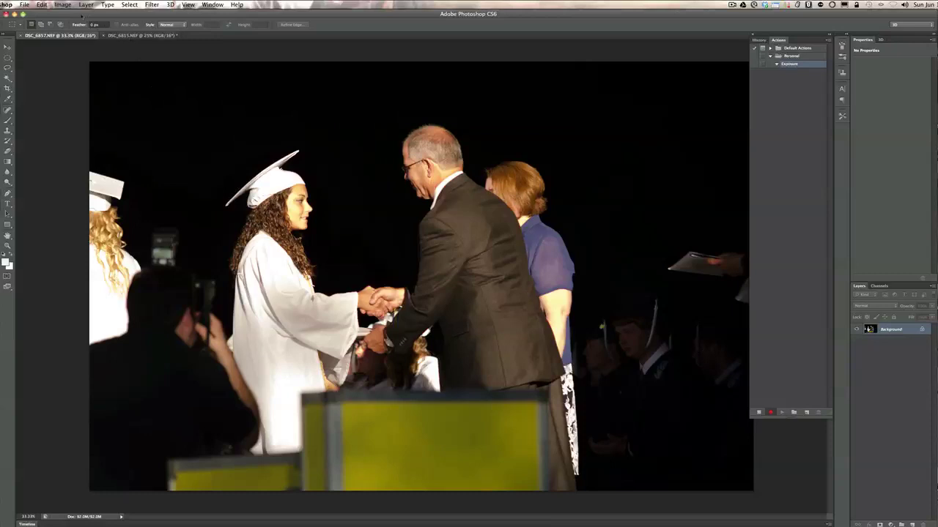
Open the Exposure dialog from Image > Adjustments for the graduation photo.
click(63, 5)
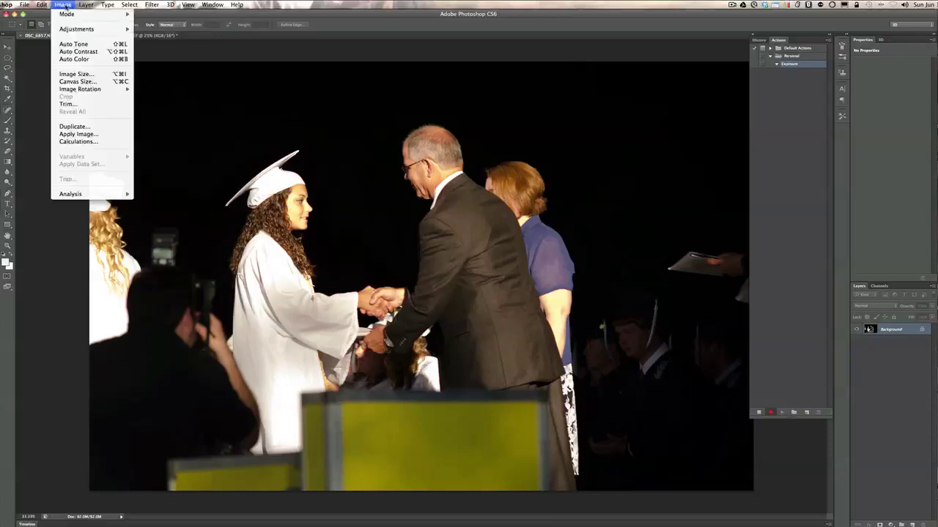
mouse_move(67, 30)
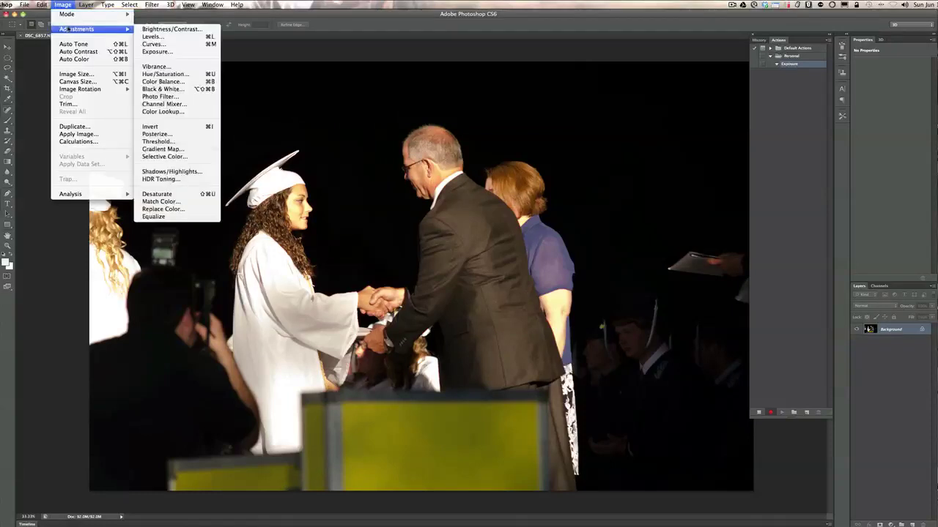
click(155, 52)
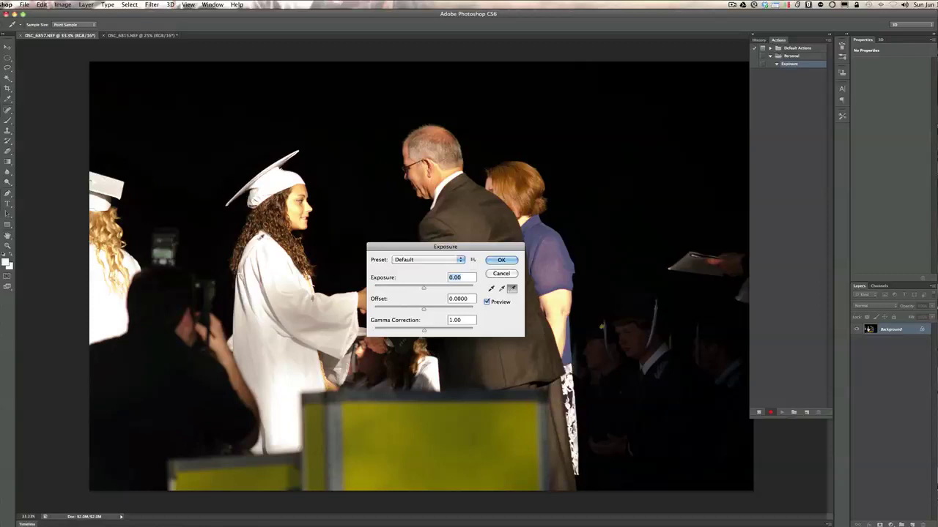
Brighten the graduation photo with an Exposure adjustment of about +1.53.
click(262, 238)
drag(445, 246, 443, 207)
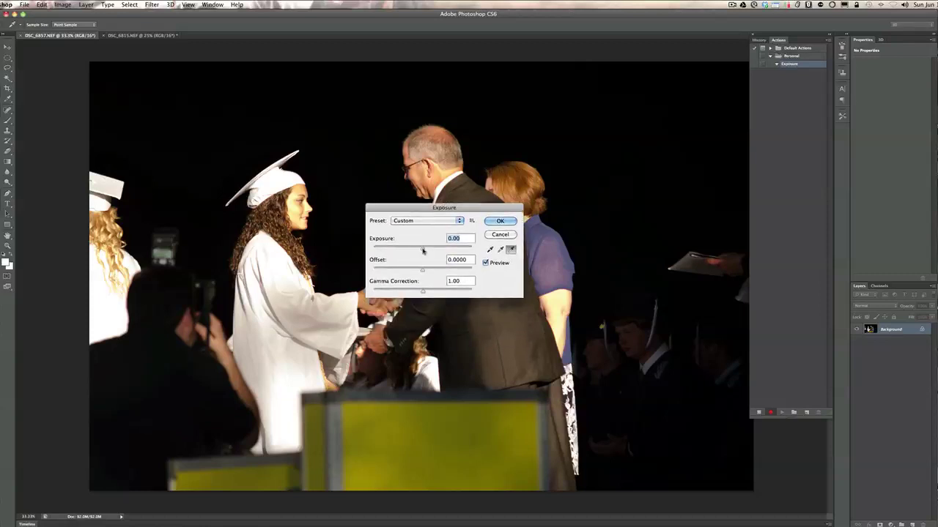
drag(422, 251, 422, 251)
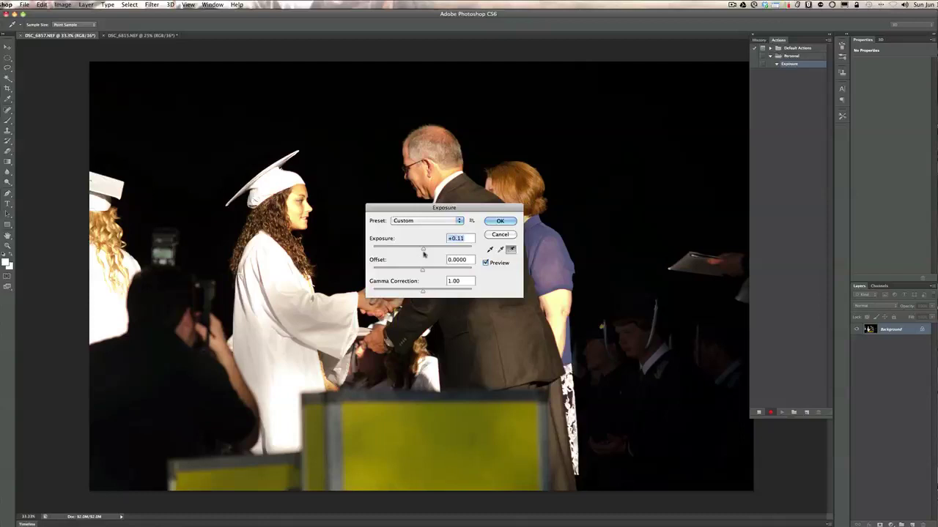
drag(422, 250, 433, 252)
click(495, 221)
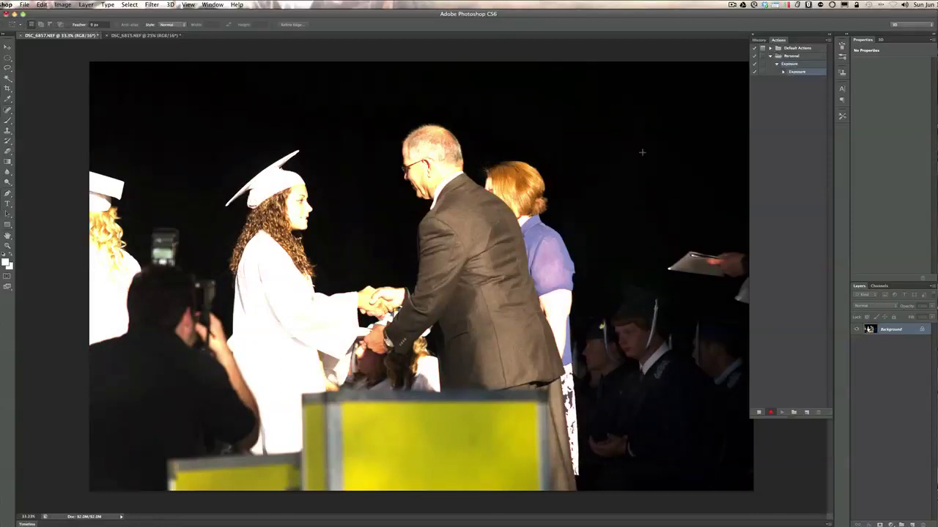
Expand and collapse the recorded Exposure step to check its 1.53 exposure and 0 offset.
click(783, 72)
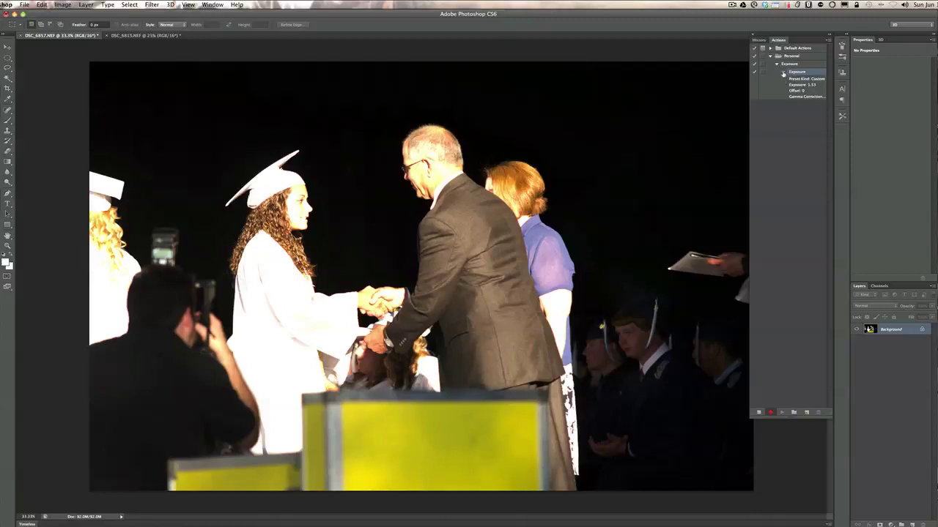
click(783, 72)
click(784, 73)
click(783, 73)
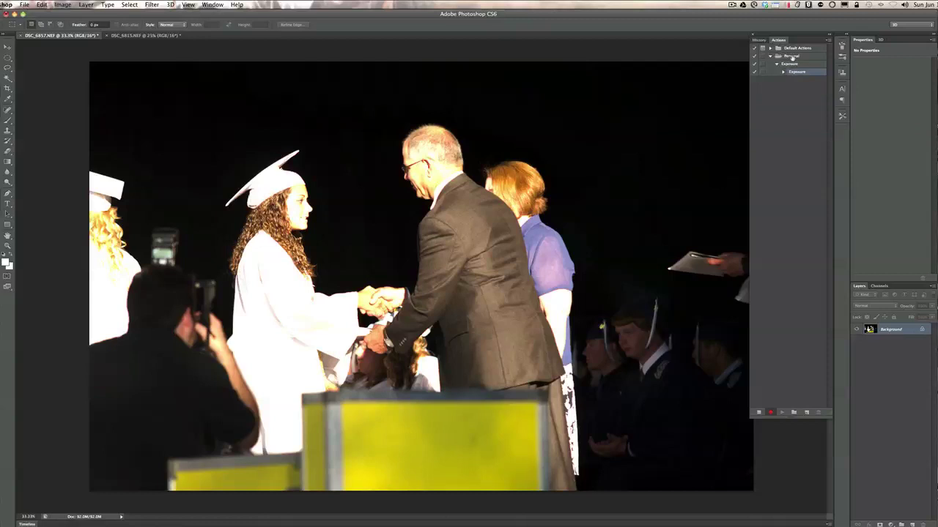
Select the Exposure step in the Personal set and bring up Image > Adjustments.
click(792, 57)
click(791, 72)
click(64, 5)
mouse_move(64, 29)
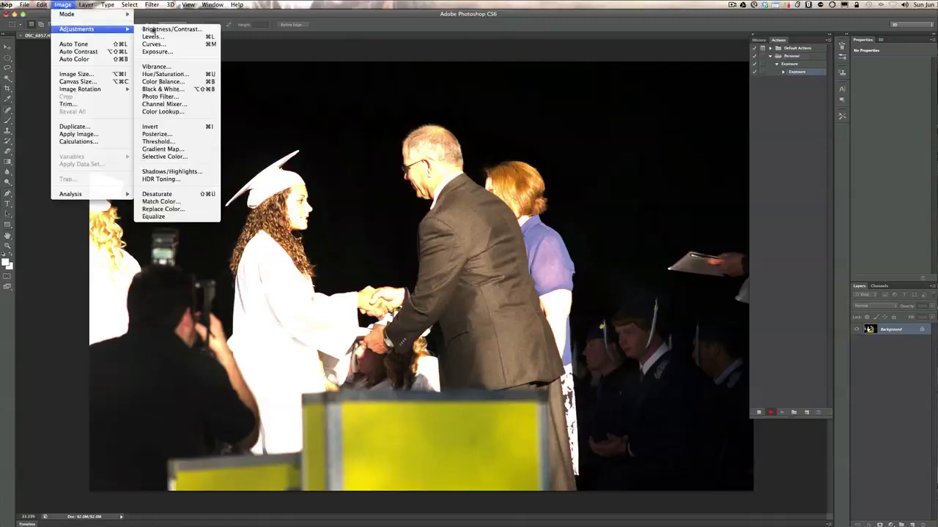
Apply Hue/Saturation with hue -32 and slightly higher saturation.
click(168, 75)
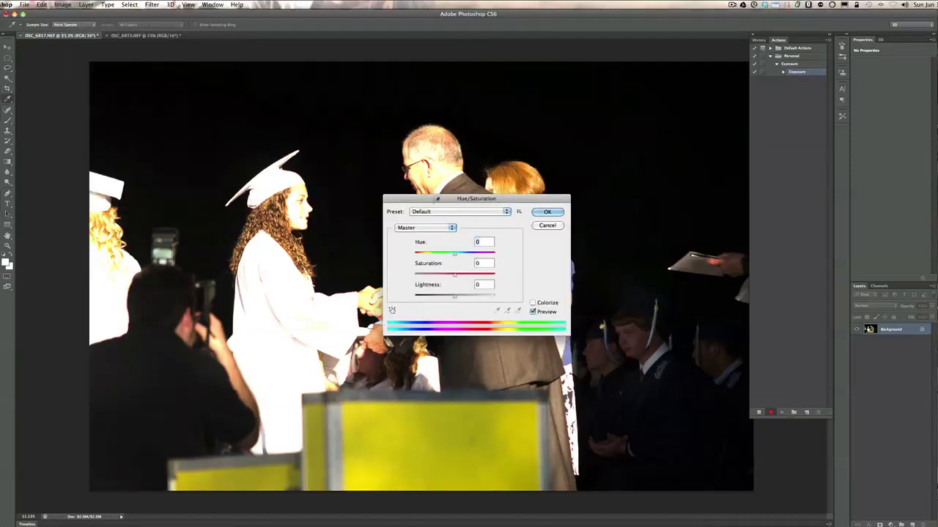
drag(449, 201, 534, 137)
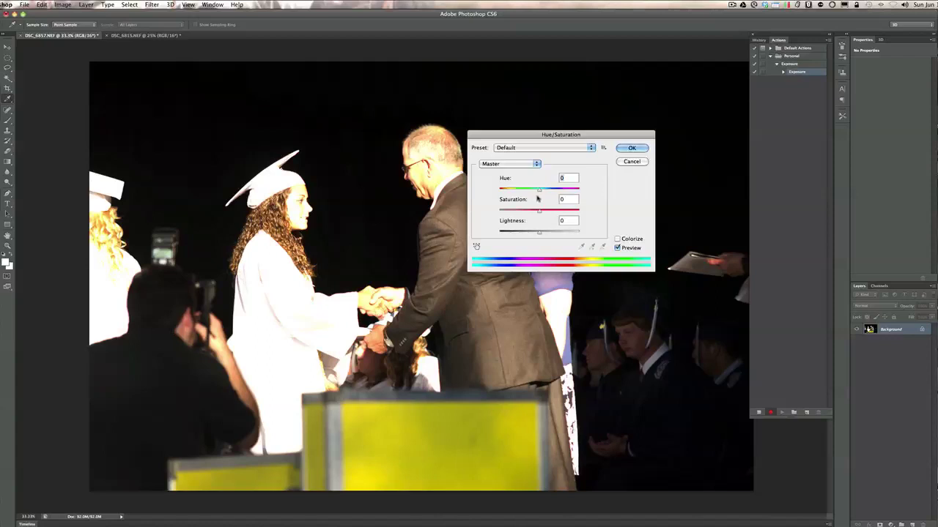
drag(539, 190, 526, 192)
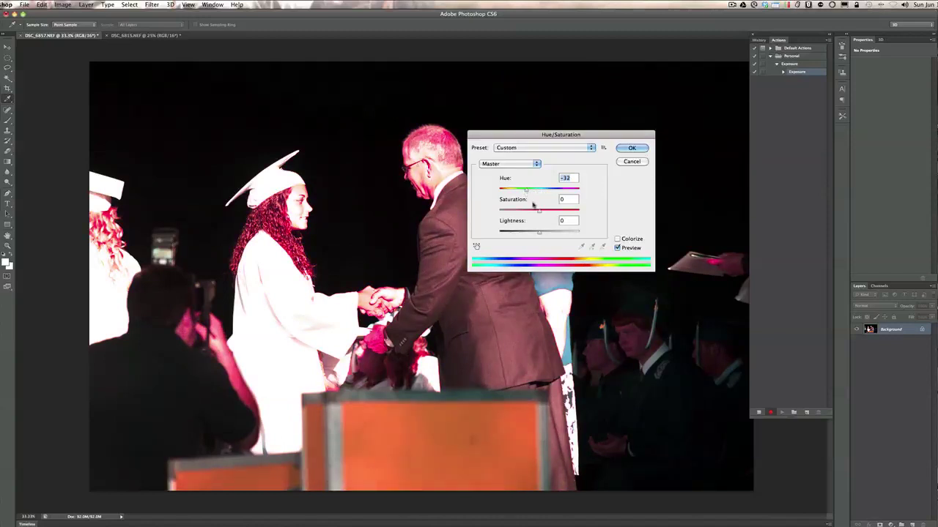
drag(539, 212, 541, 212)
click(628, 149)
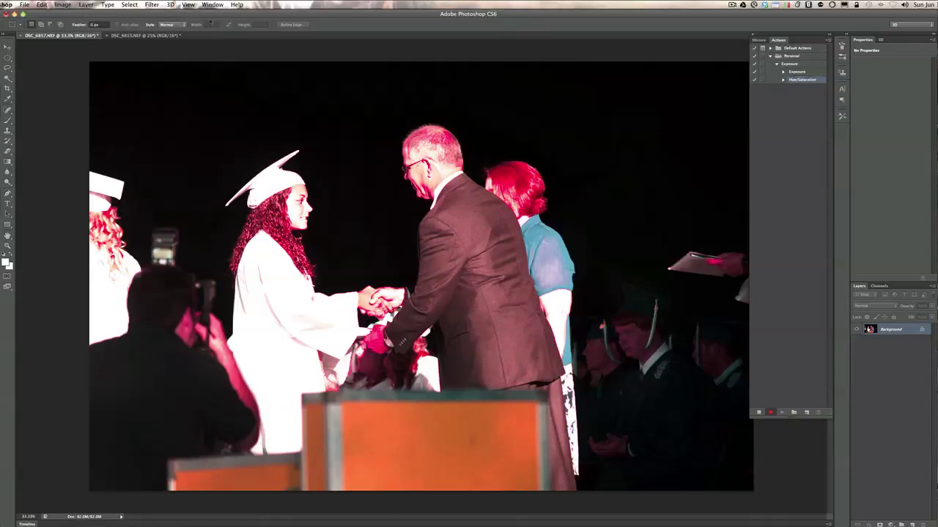
Open the Lighting Effects filter from Filter > Render.
click(157, 7)
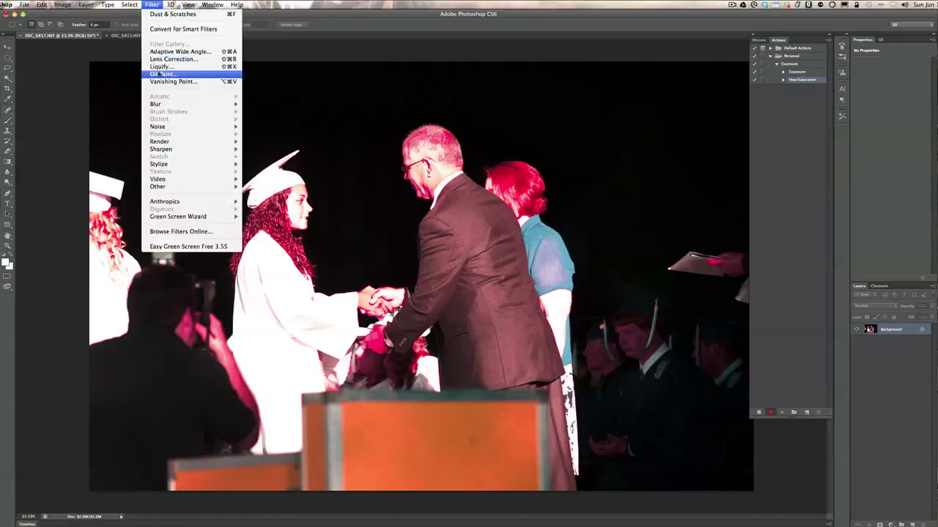
mouse_move(162, 128)
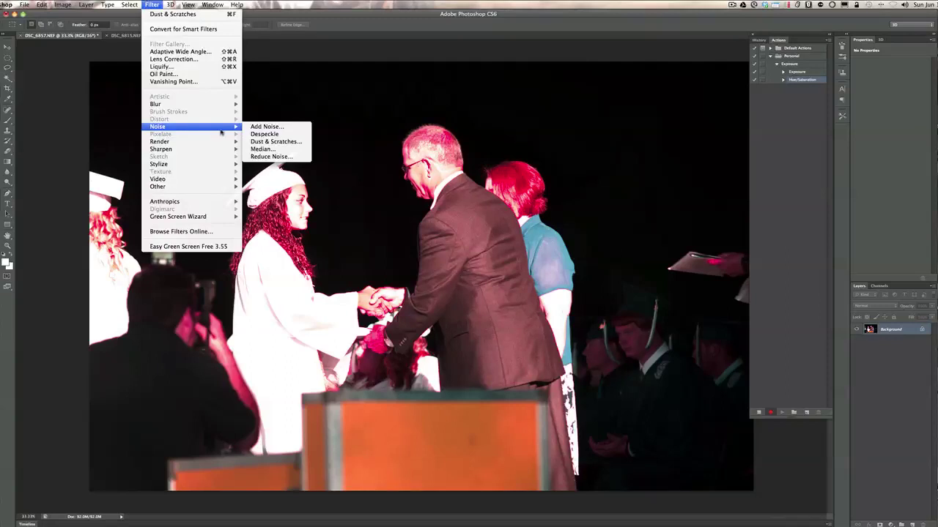
mouse_move(209, 145)
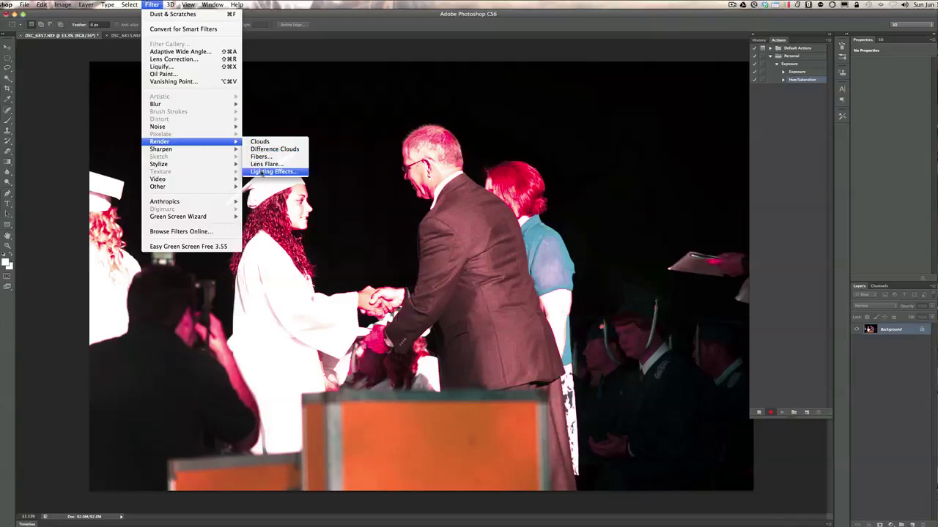
click(262, 172)
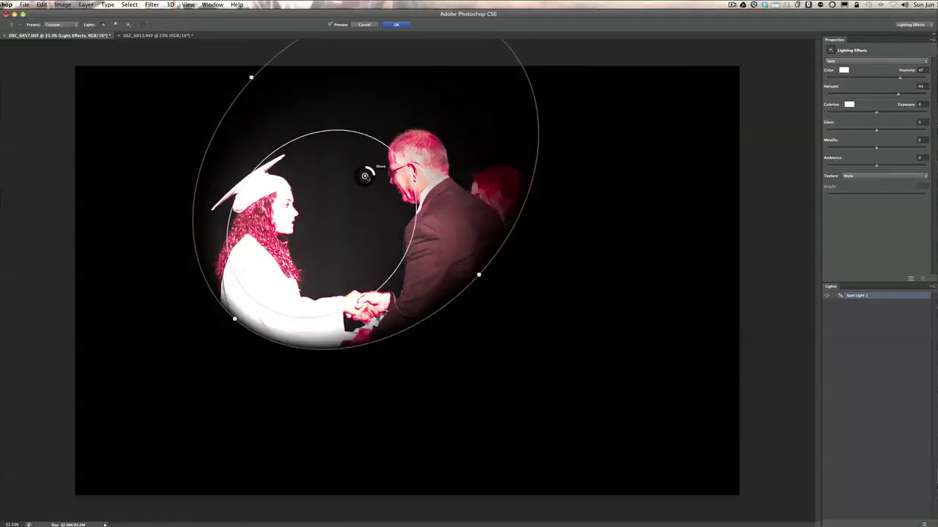
Move the spotlight down onto the handshake, round its ellipse, and apply it.
drag(365, 176, 347, 315)
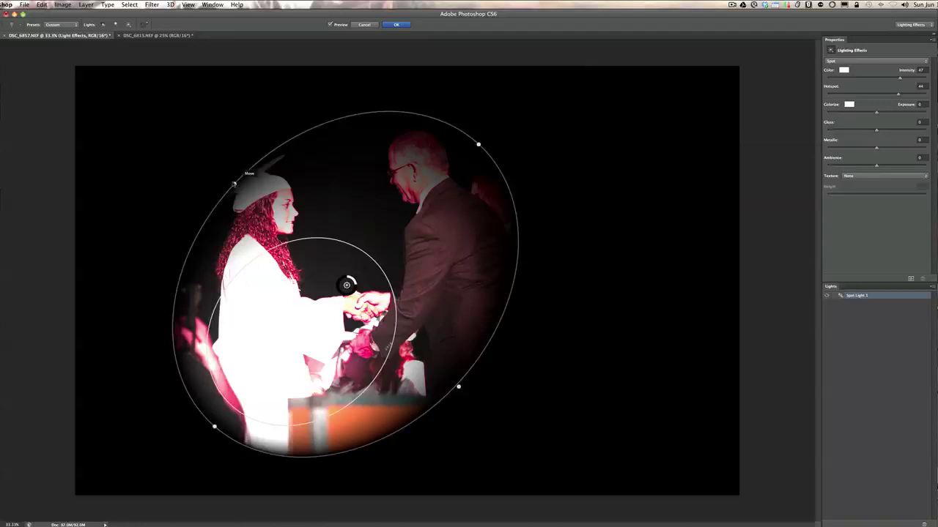
drag(234, 183, 226, 176)
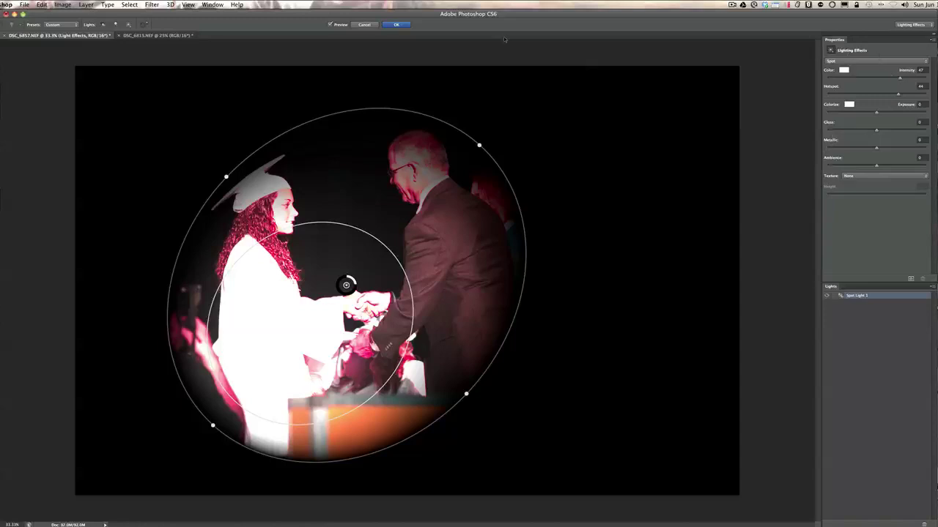
click(396, 25)
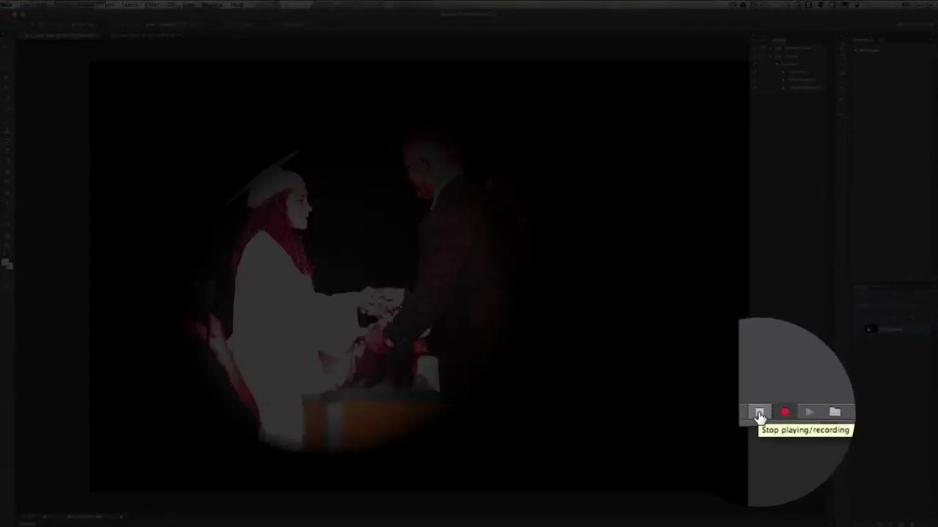
Stop recording, leaving Exposure, Hue/Saturation and Lighting Effects steps in the action.
click(759, 415)
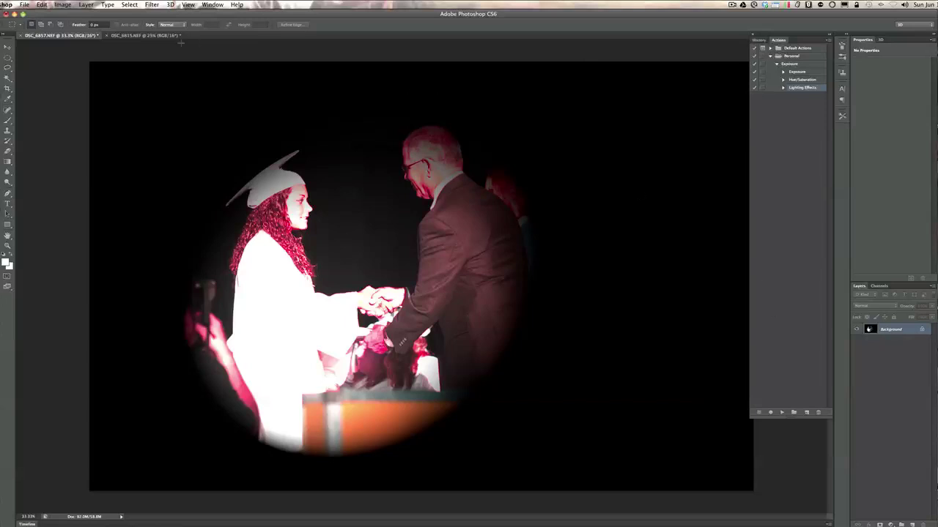
Play the Exposure action on the DSC_6815.NEF portrait.
click(146, 35)
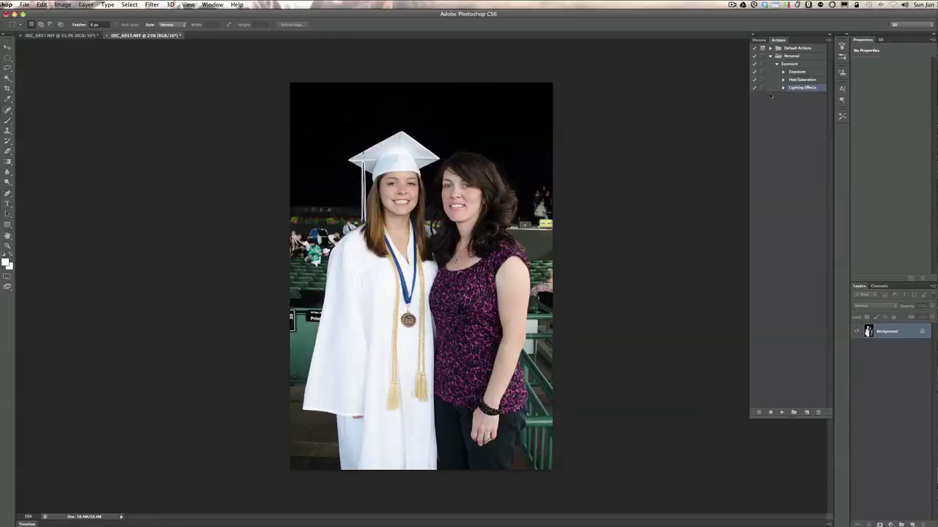
click(791, 74)
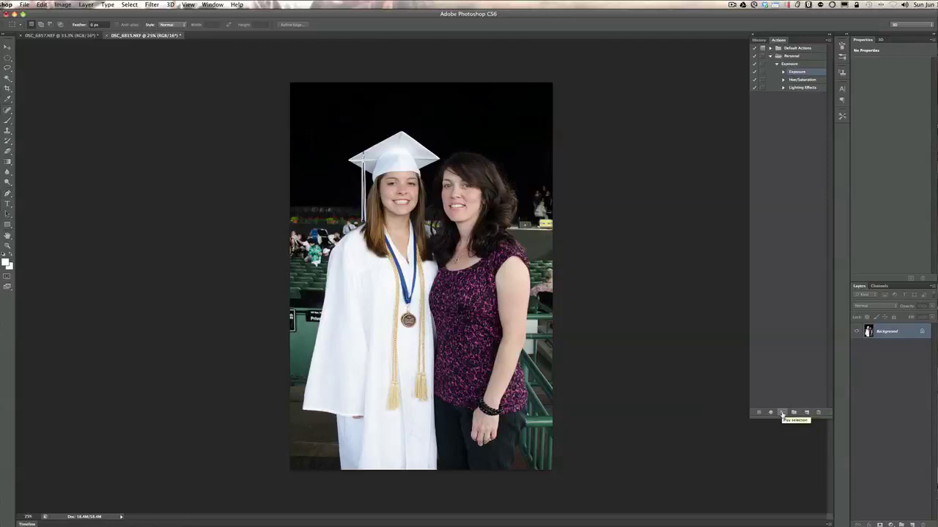
click(782, 414)
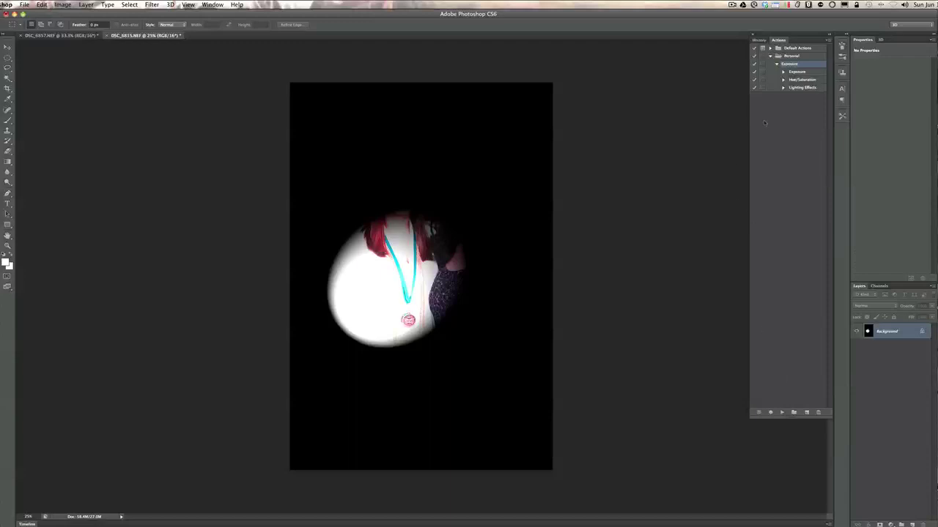
Re-edit the Lighting Effects step: reposition and enlarge the spotlight and widen its hotspot.
click(782, 88)
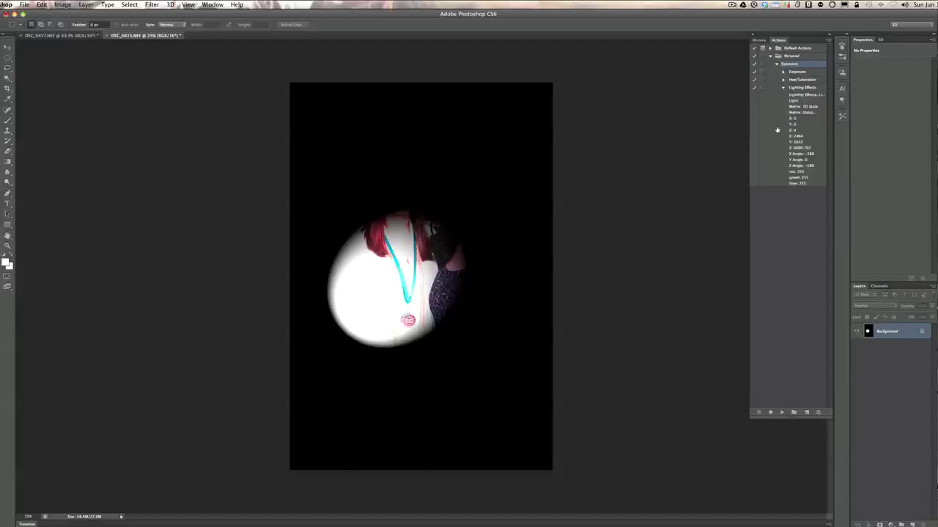
double_click(801, 88)
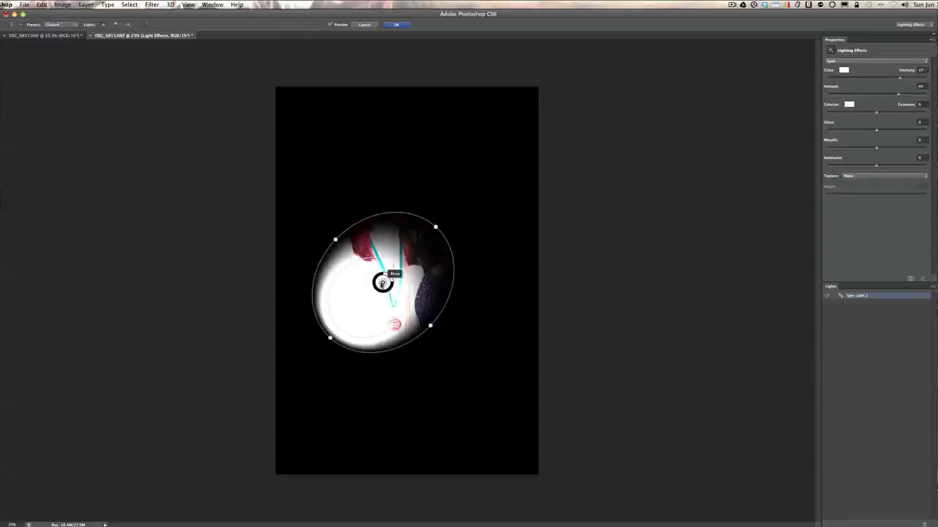
drag(382, 281, 415, 244)
drag(436, 278, 458, 313)
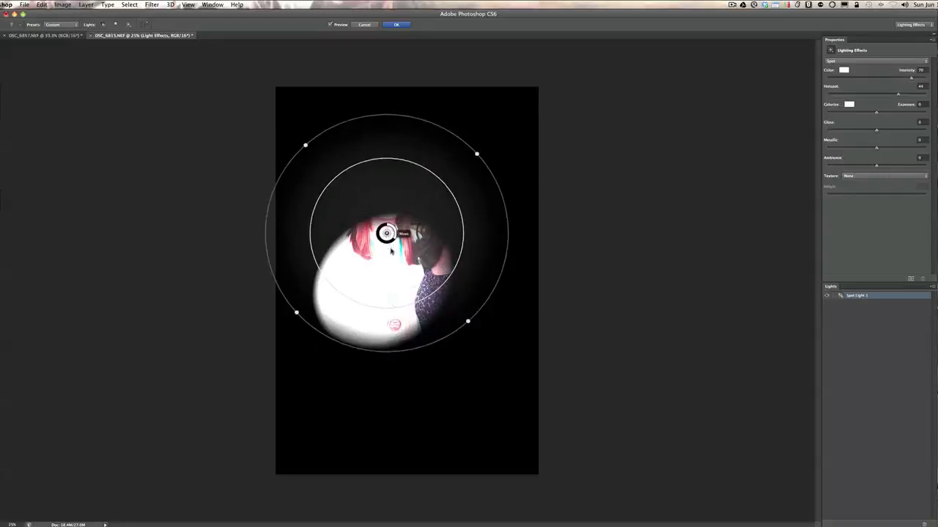
drag(389, 233, 390, 251)
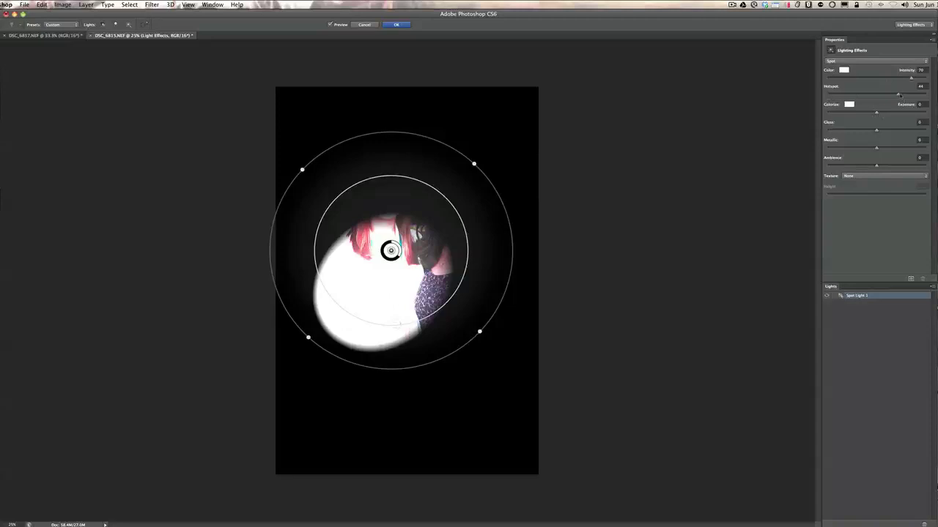
mouse_move(899, 95)
mouse_down()
mouse_move(886, 96)
mouse_move(909, 94)
mouse_up()
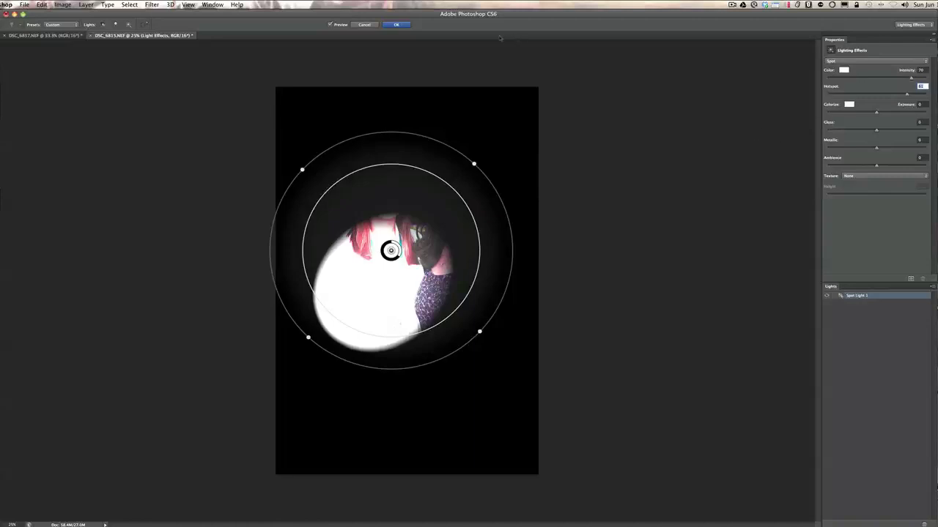
key(Return)
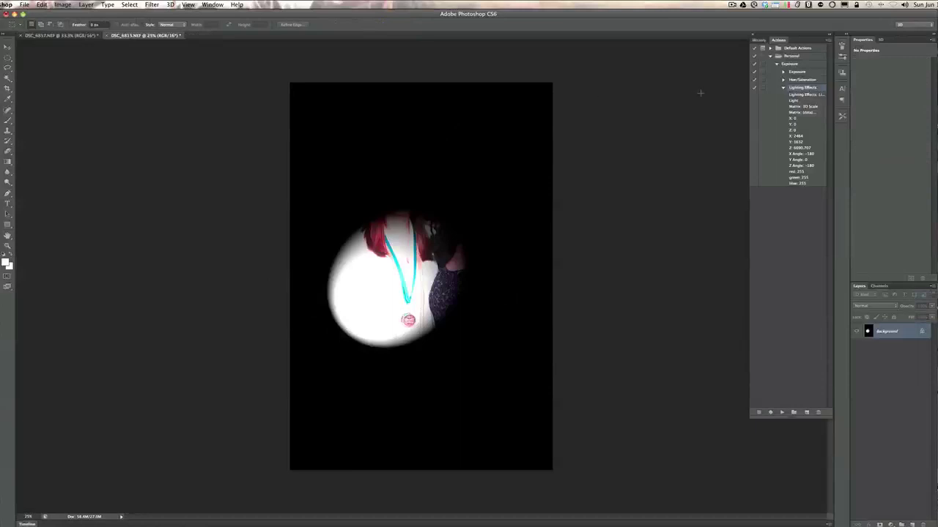
Collapse the Lighting Effects step, switch back to DSC_6857.NEF, and select the Personal set's panel menu.
click(783, 89)
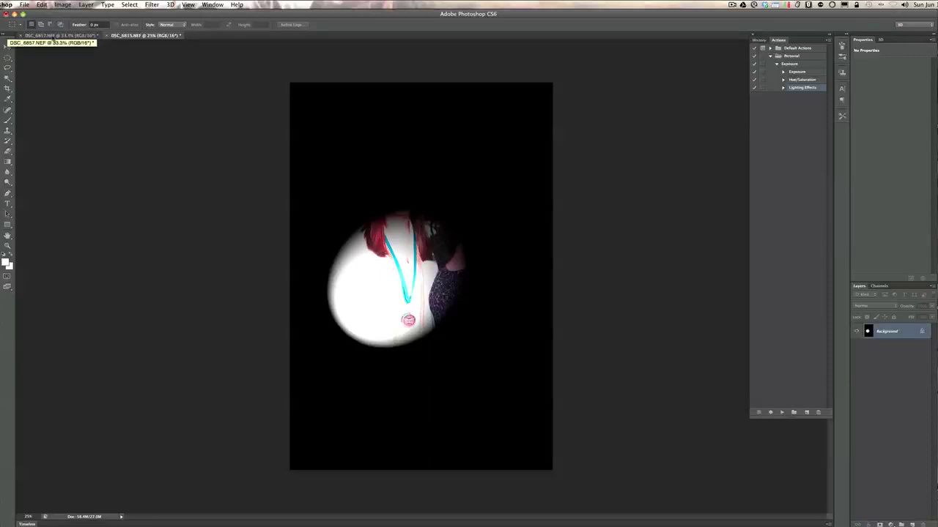
click(54, 36)
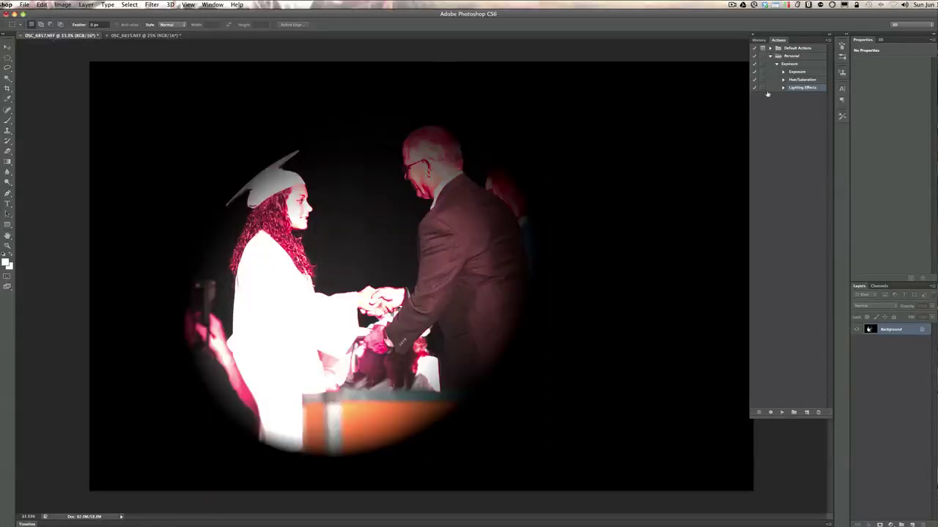
click(802, 64)
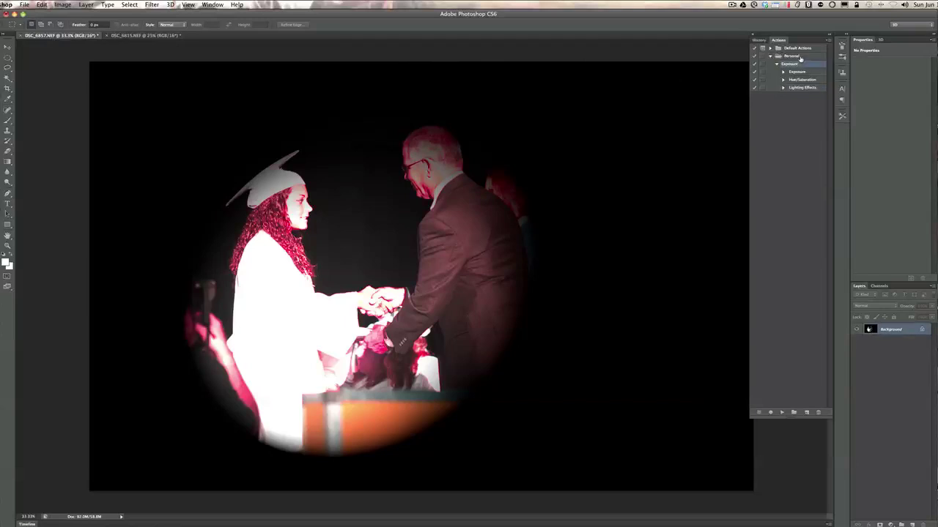
click(795, 57)
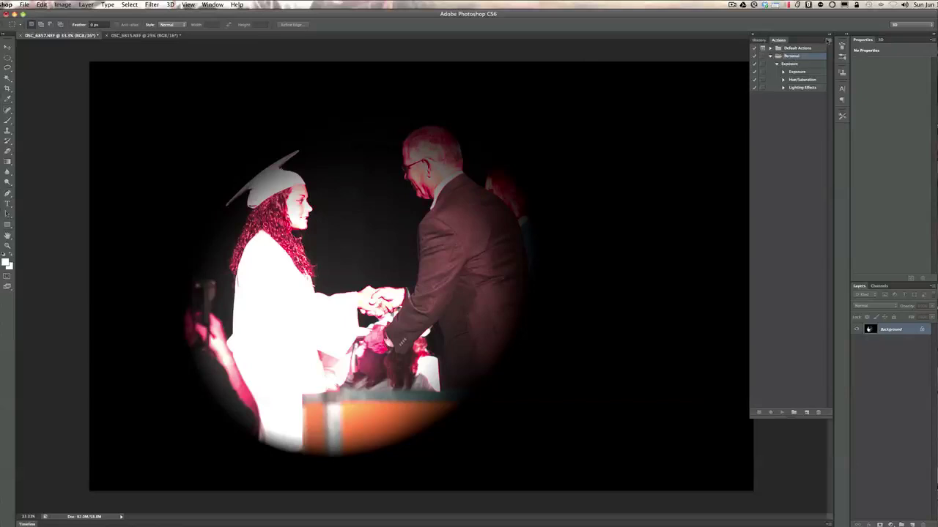
click(828, 41)
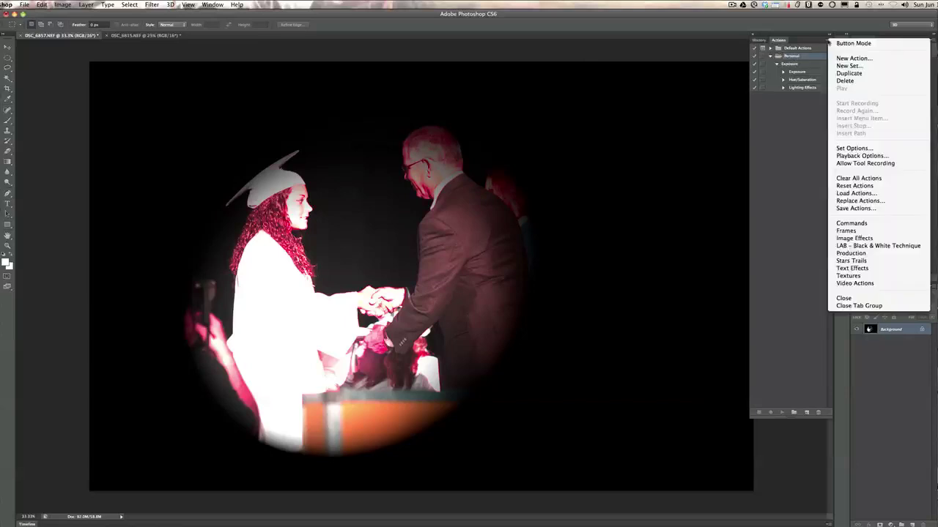
Save the Personal action set with Save Actions, then deselect the set in the Actions panel.
click(811, 83)
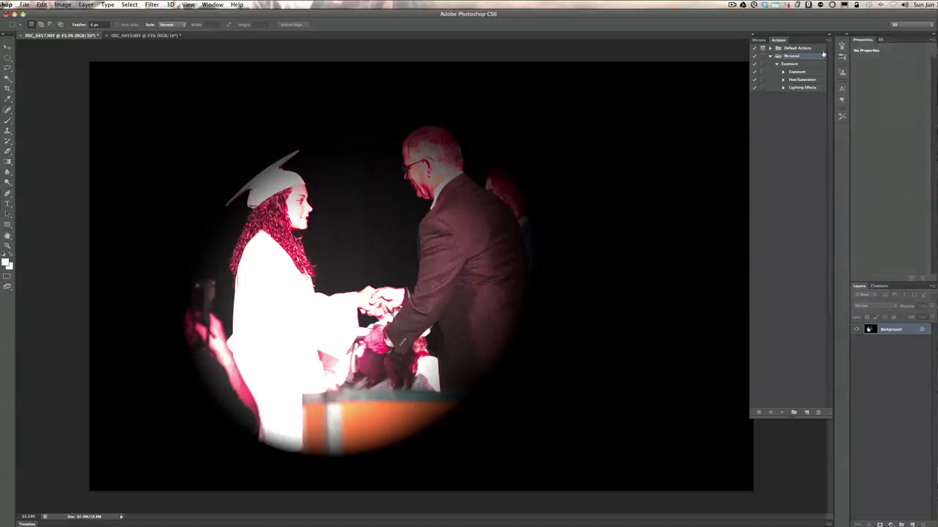
click(829, 40)
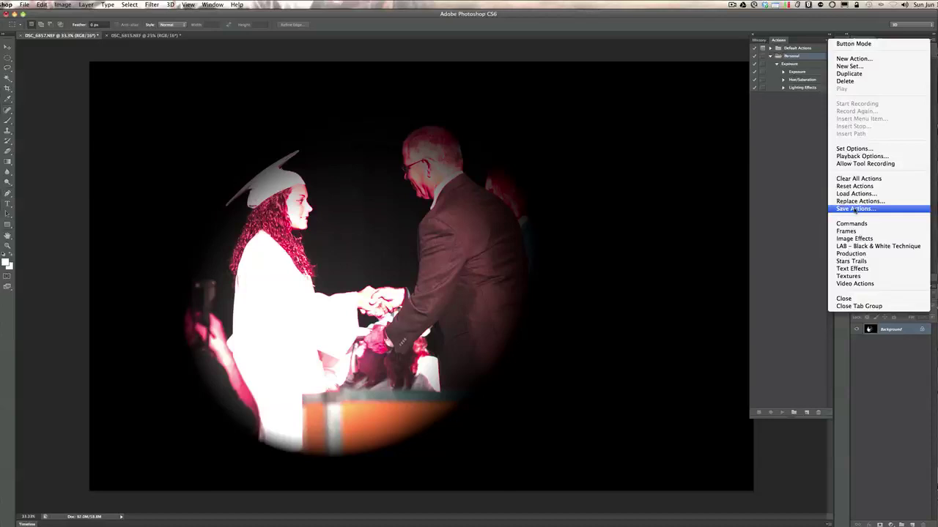
click(801, 187)
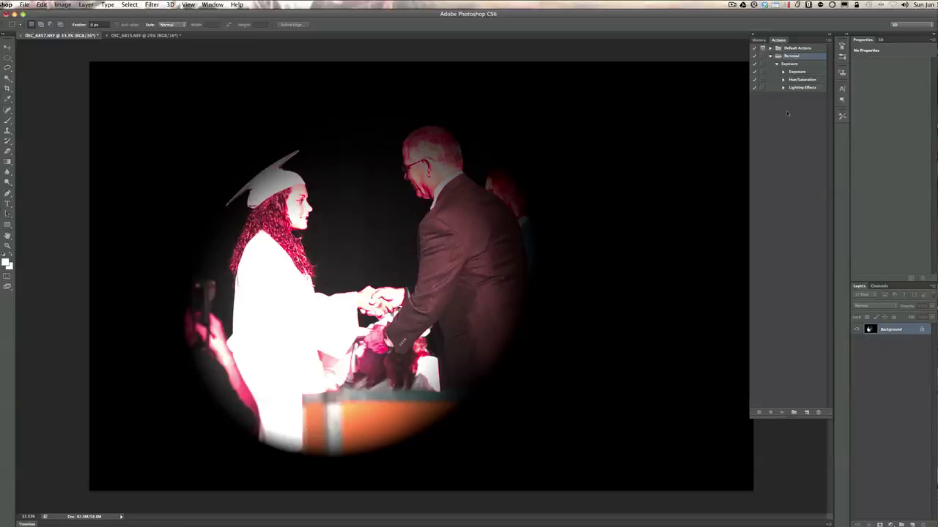
click(787, 139)
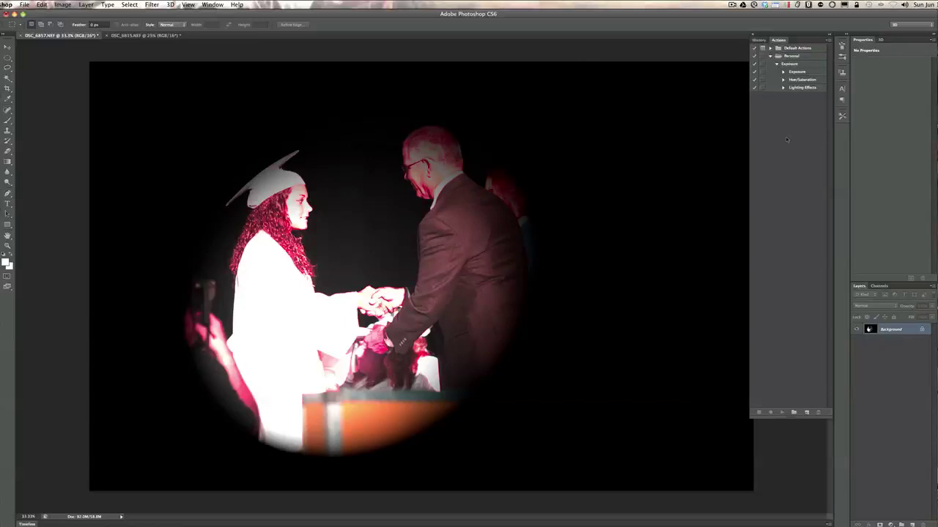